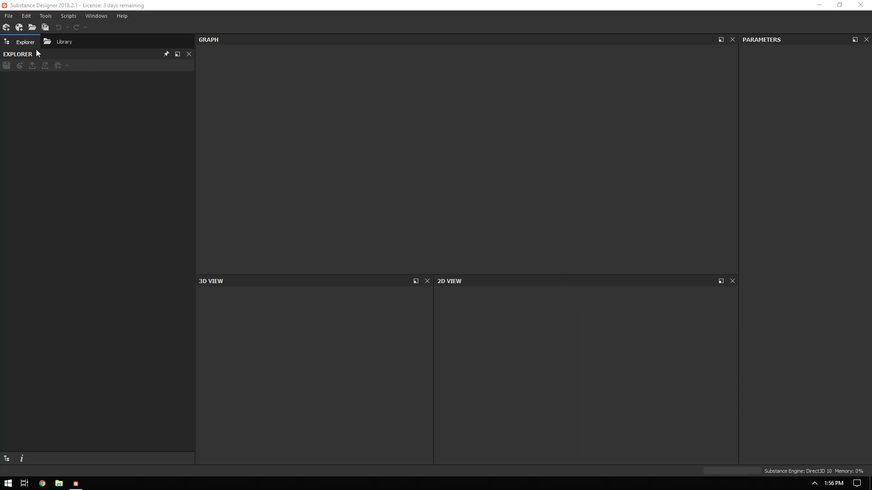
Step: Create a new substance graph named AnimatedTexture from the Physically Based (Metallic/Roughness) template
{"action": "left_click", "coordinate": [7, 28]}
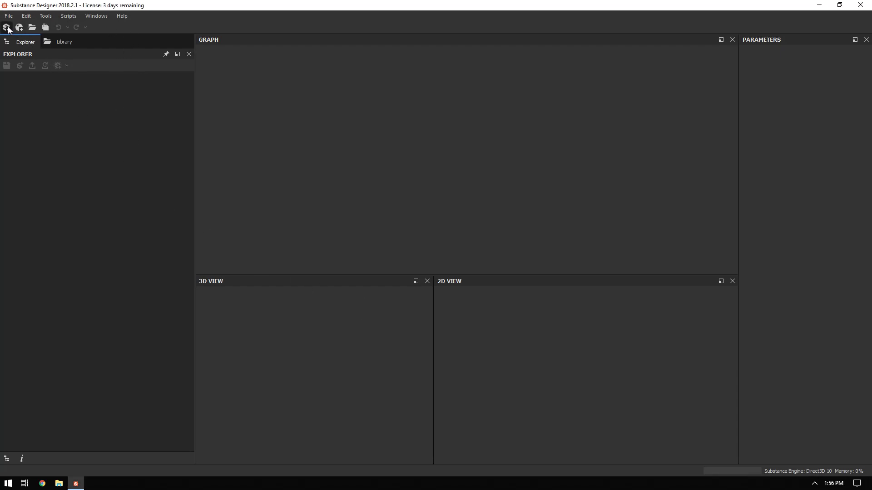
{"action": "left_click_drag", "start_coordinate": [479, 163], "coordinate": [448, 159]}
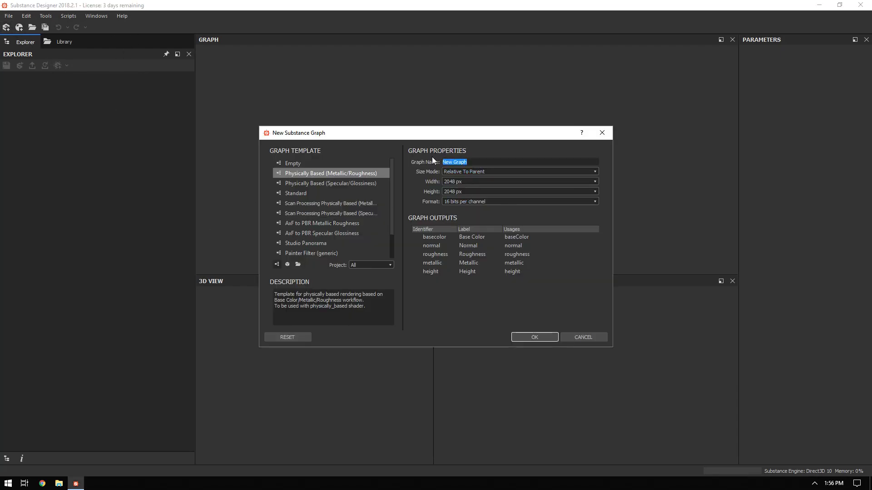
{"action": "type", "text": "AnimatedTexture"}
{"action": "left_click", "coordinate": [540, 336]}
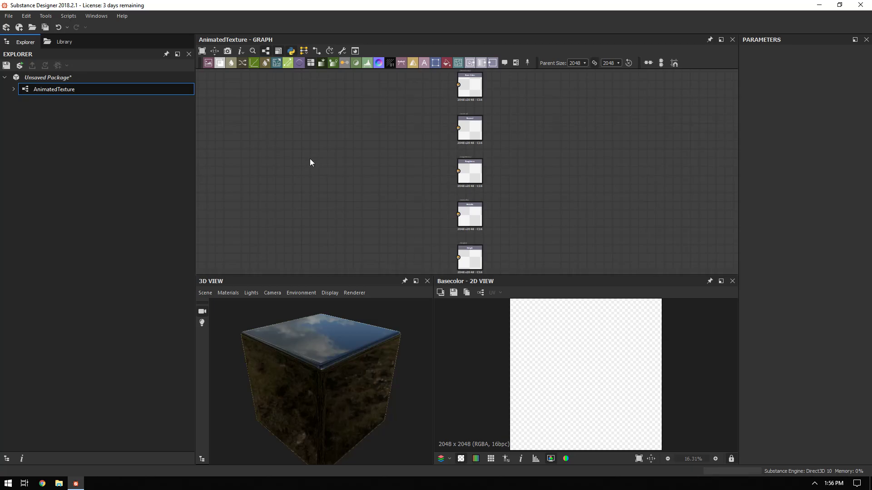
Step: Find Plasma in the library and add it as a node in the empty area beside the output nodes
{"action": "right_click", "coordinate": [397, 142]}
{"action": "middle_click_drag", "start_coordinate": [347, 138], "coordinate": [412, 146]}
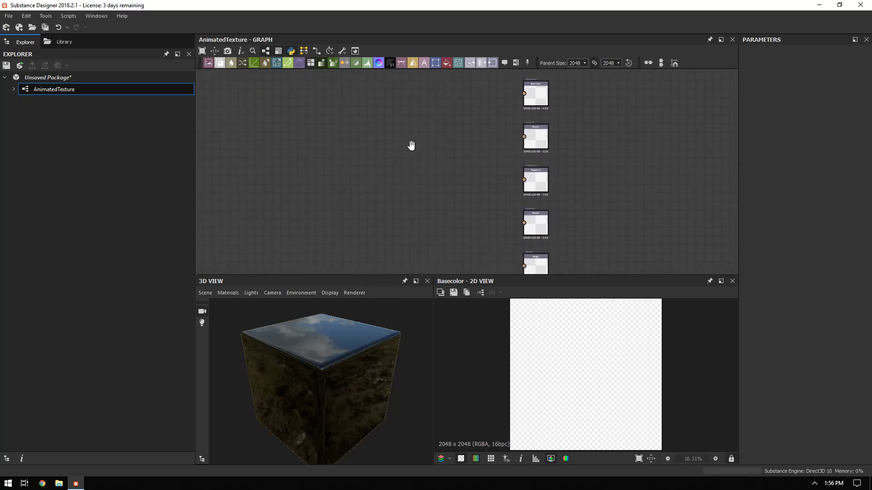
{"action": "left_click_drag", "start_coordinate": [436, 275], "coordinate": [436, 313]}
{"action": "scroll", "coordinate": [449, 243], "scroll_direction": "up", "scroll_amount": 2}
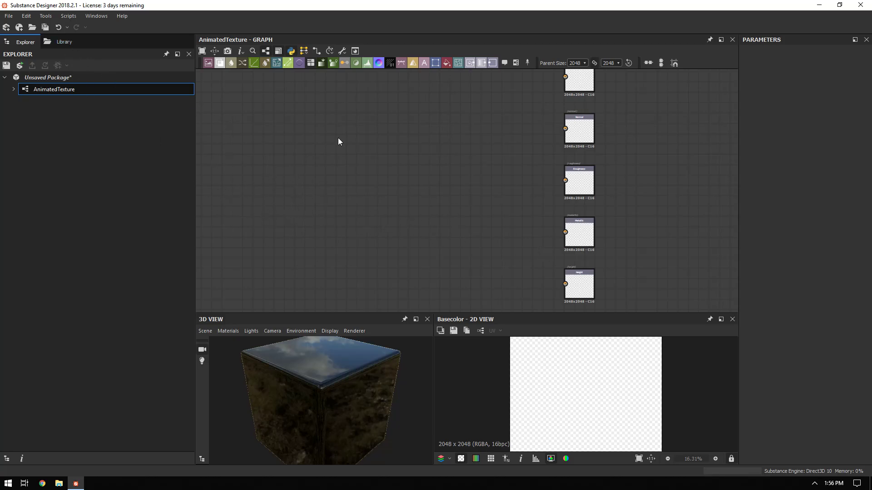
{"action": "left_click", "coordinate": [67, 42]}
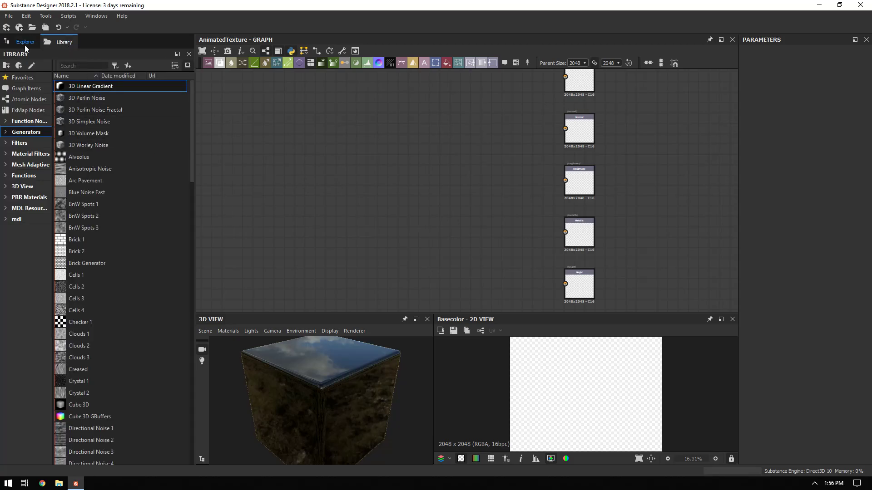
{"action": "left_click", "coordinate": [74, 66]}
{"action": "type", "text": "plasma"}
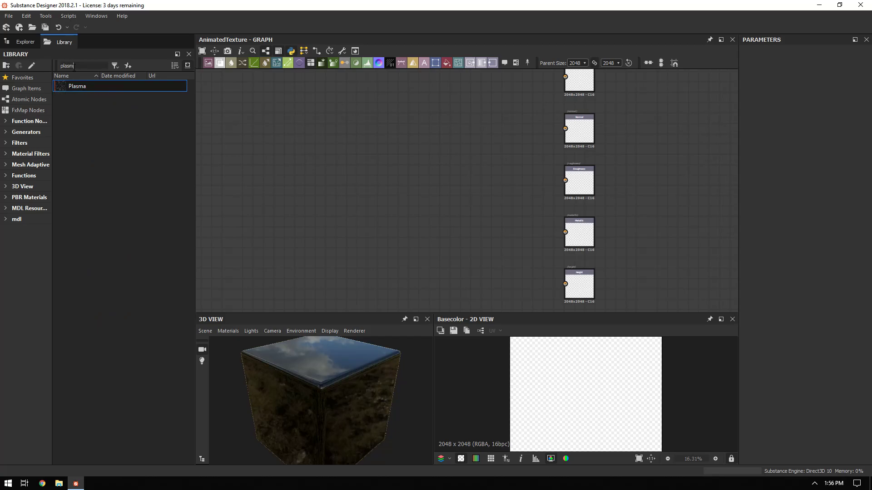
{"action": "left_click_drag", "start_coordinate": [70, 88], "coordinate": [267, 136]}
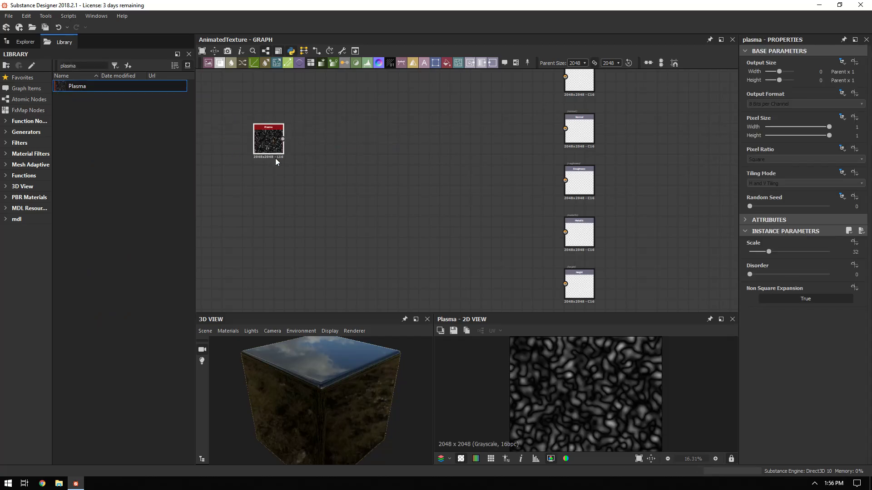
Step: Shrink the graph area to give the 3D and 2D views more height, fitting the whole Plasma preview
{"action": "left_click_drag", "start_coordinate": [432, 312], "coordinate": [434, 267]}
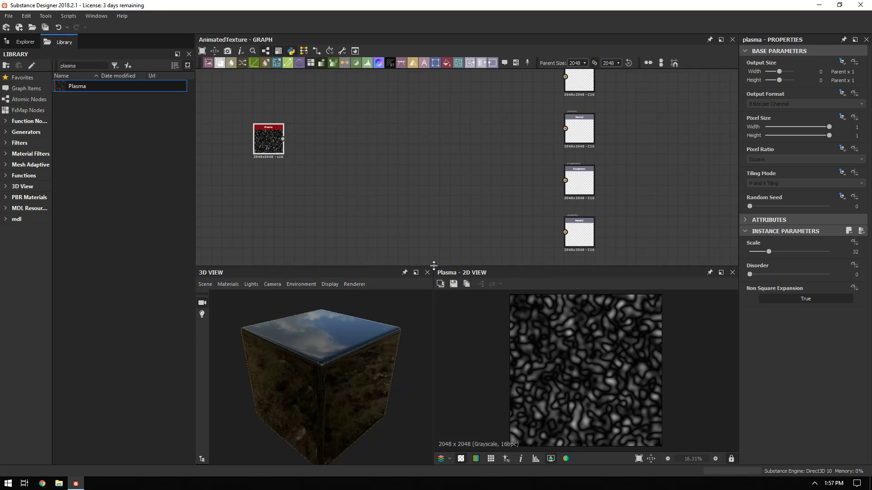
{"action": "left_click_drag", "start_coordinate": [433, 265], "coordinate": [434, 219]}
{"action": "scroll", "coordinate": [560, 317], "scroll_direction": "up", "scroll_amount": 5}
{"action": "left_click", "coordinate": [259, 143]}
{"action": "scroll", "coordinate": [554, 341], "scroll_direction": "down", "scroll_amount": 4}
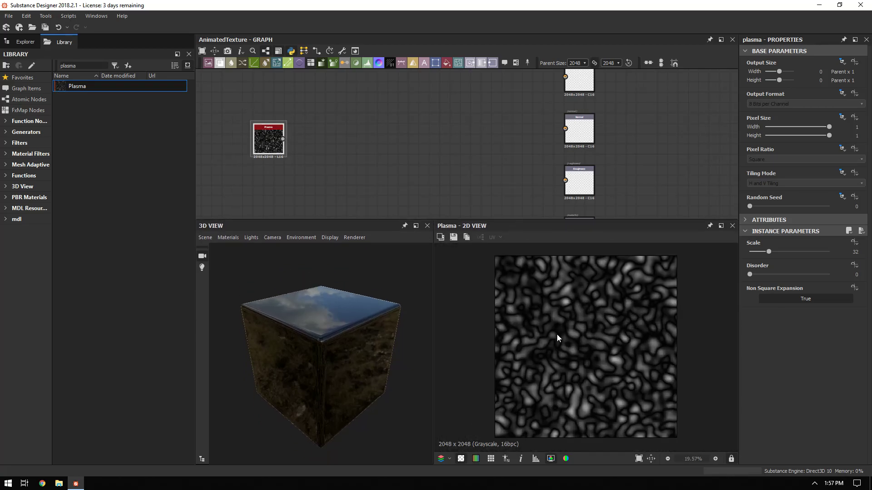
{"action": "middle_click_drag", "start_coordinate": [327, 131], "coordinate": [347, 133]}
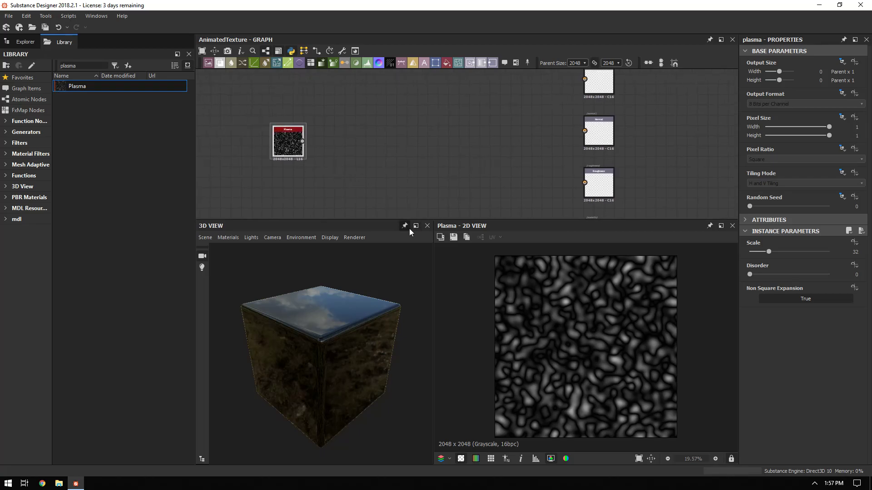
{"action": "left_click_drag", "start_coordinate": [433, 246], "coordinate": [438, 249]}
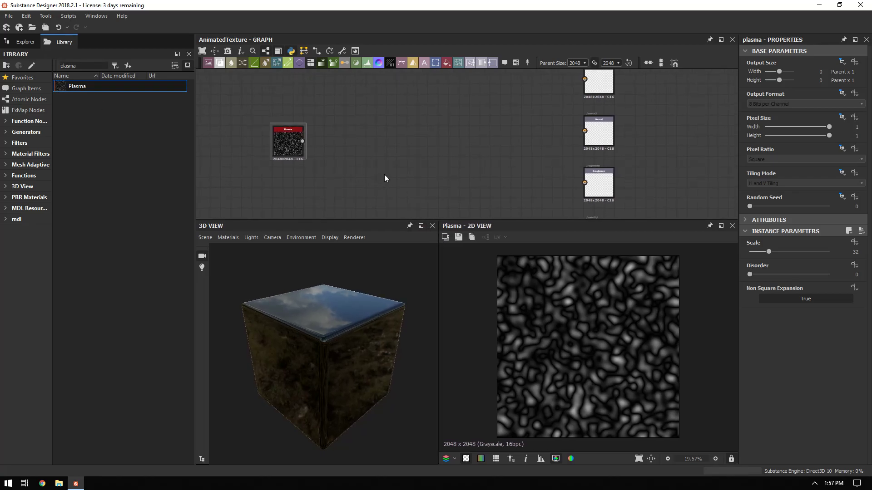
Step: Chain an Invert Grayscale node from the library and a Levels node after the Plasma node
{"action": "left_click_drag", "start_coordinate": [83, 67], "coordinate": [24, 76]}
{"action": "type", "text": "invert"}
{"action": "left_click_drag", "start_coordinate": [101, 101], "coordinate": [377, 160]}
{"action": "left_click_drag", "start_coordinate": [302, 141], "coordinate": [331, 140]}
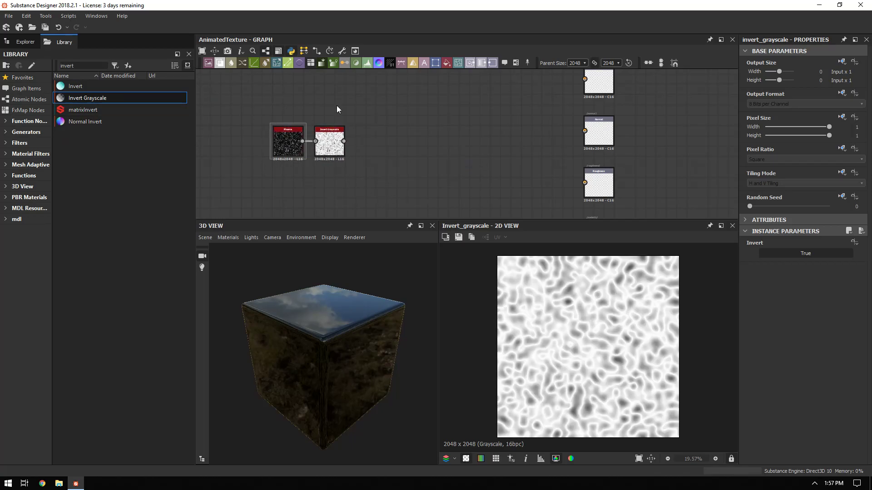
{"action": "left_click_drag", "start_coordinate": [367, 63], "coordinate": [357, 141]}
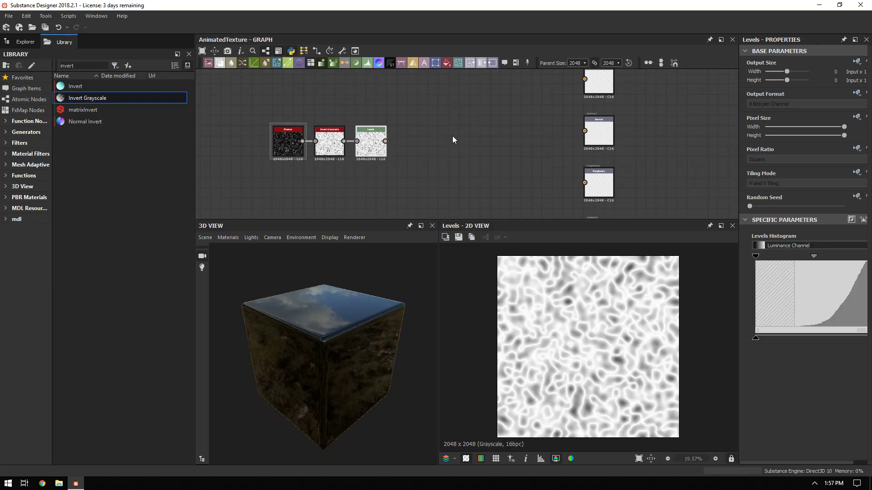
Step: Move the three-node chain level with the Base Color output and connect Levels to Base Color
{"action": "middle_click_drag", "start_coordinate": [445, 135], "coordinate": [435, 169]}
{"action": "left_click_drag", "start_coordinate": [258, 121], "coordinate": [385, 193]}
{"action": "left_click_drag", "start_coordinate": [371, 163], "coordinate": [464, 111]}
{"action": "right_click", "coordinate": [460, 166]}
{"action": "middle_click_drag", "start_coordinate": [504, 122], "coordinate": [426, 144]}
{"action": "scroll", "coordinate": [423, 144], "scroll_direction": "up", "scroll_amount": 2}
{"action": "left_click_drag", "start_coordinate": [350, 152], "coordinate": [528, 129]}
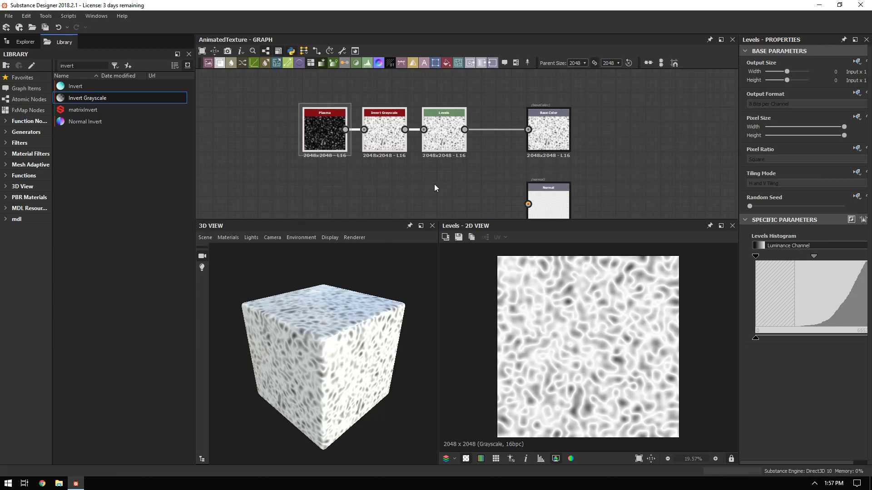
Step: Set the Plasma node's Scale to 12
{"action": "left_click_drag", "start_coordinate": [295, 83], "coordinate": [473, 156]}
{"action": "left_click_drag", "start_coordinate": [302, 328], "coordinate": [248, 311]}
{"action": "scroll", "coordinate": [327, 325], "scroll_direction": "up", "scroll_amount": 5}
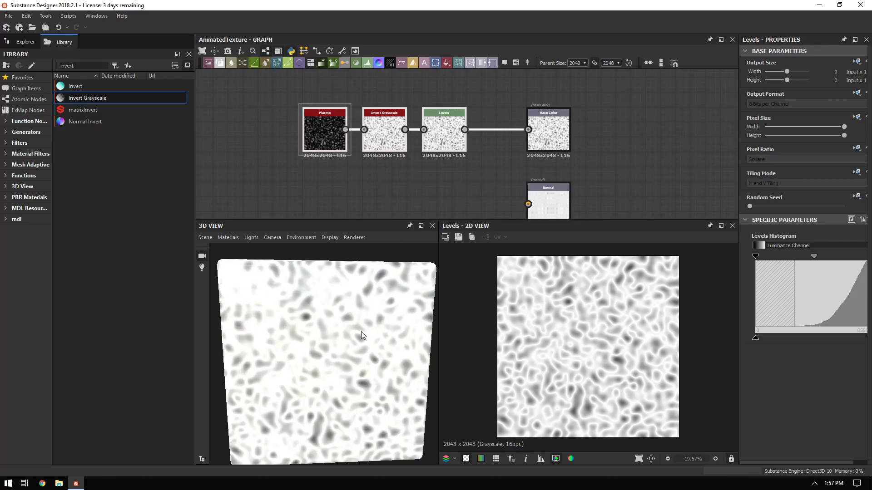
{"action": "scroll", "coordinate": [341, 164], "scroll_direction": "up", "scroll_amount": 1}
{"action": "double_click", "coordinate": [320, 113]}
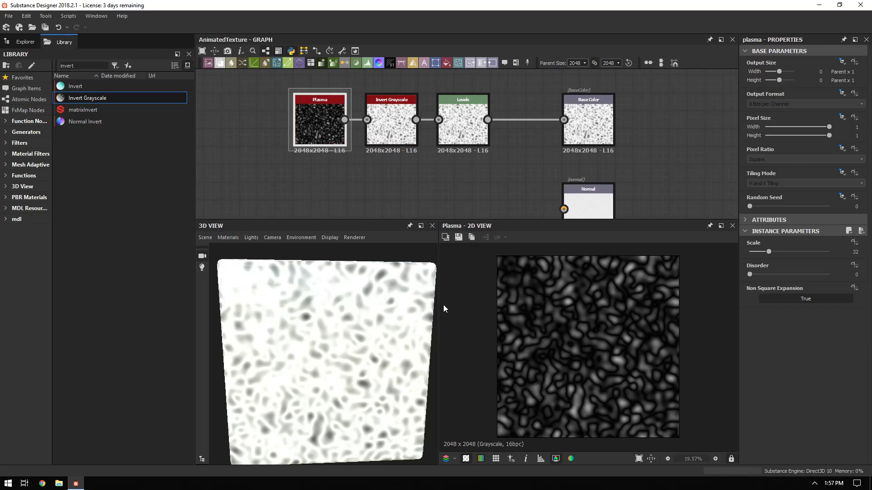
{"action": "left_click_drag", "start_coordinate": [341, 303], "coordinate": [403, 322]}
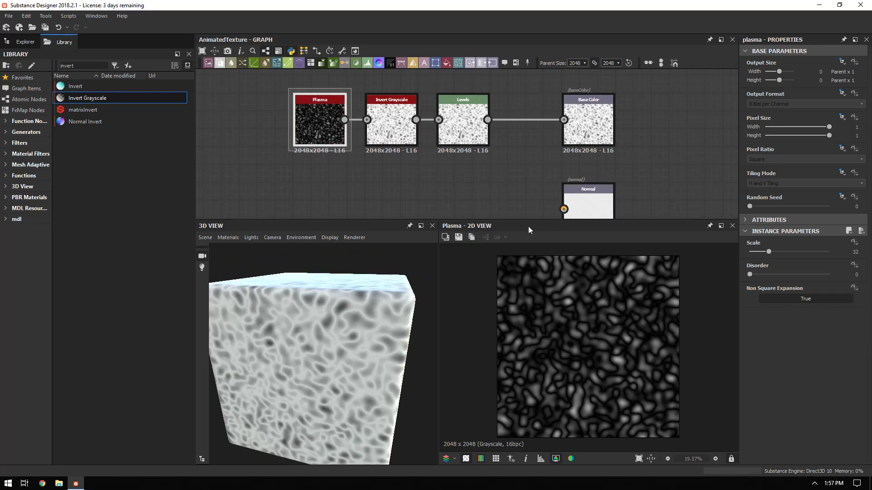
{"action": "left_click_drag", "start_coordinate": [764, 253], "coordinate": [757, 255]}
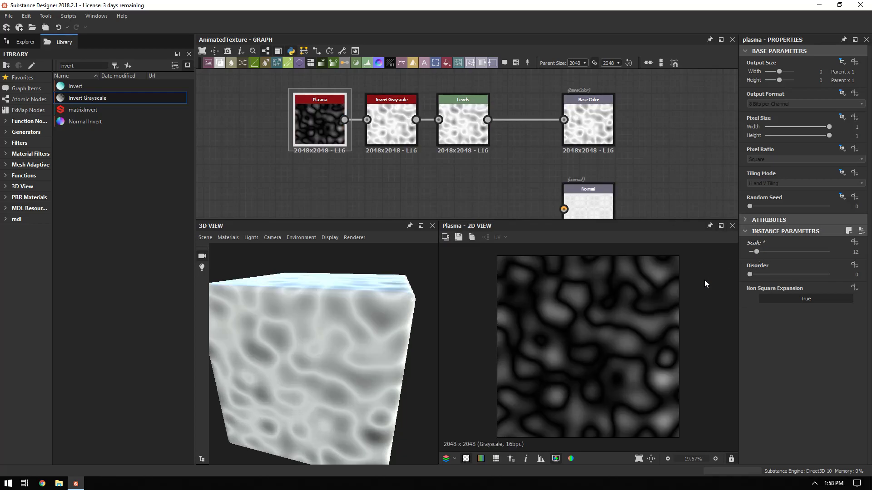
Step: Raise the Levels node's black input point close to the white point, leaving only thin white lines on black
{"action": "left_click_drag", "start_coordinate": [307, 244], "coordinate": [356, 291]}
{"action": "double_click", "coordinate": [463, 122]}
{"action": "left_click_drag", "start_coordinate": [756, 257], "coordinate": [842, 263]}
{"action": "middle_click_drag", "start_coordinate": [468, 175], "coordinate": [436, 166]}
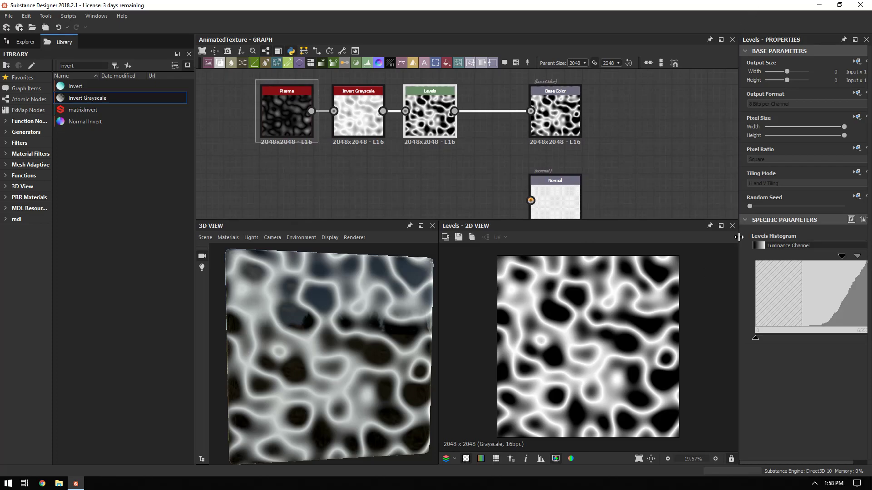
{"action": "left_click_drag", "start_coordinate": [738, 236], "coordinate": [684, 235]}
{"action": "left_click_drag", "start_coordinate": [816, 257], "coordinate": [850, 262]}
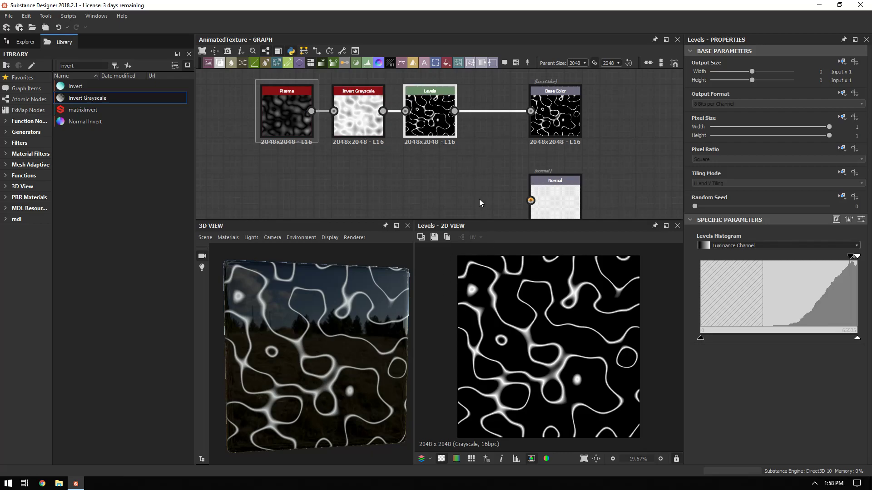
Step: Duplicate the Plasma, Invert Grayscale and Levels chain and place the copy directly below the original
{"action": "middle_click_drag", "start_coordinate": [415, 148], "coordinate": [427, 150]}
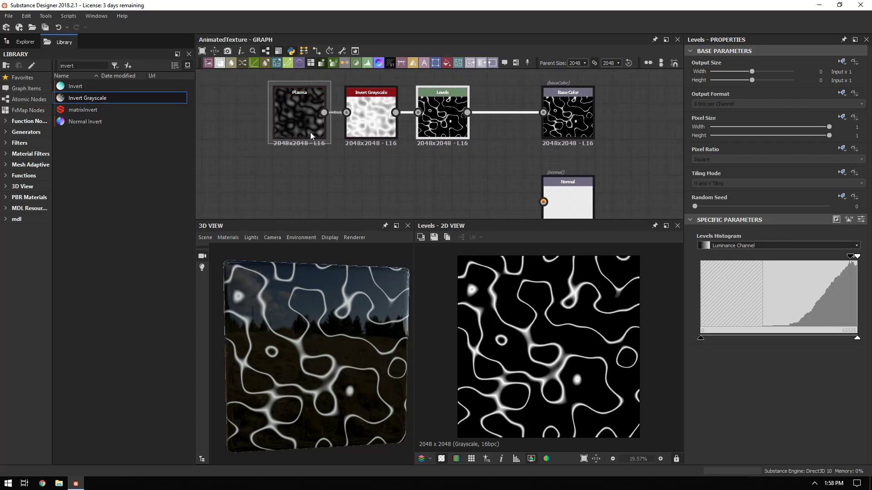
{"action": "left_click_drag", "start_coordinate": [255, 111], "coordinate": [435, 206]}
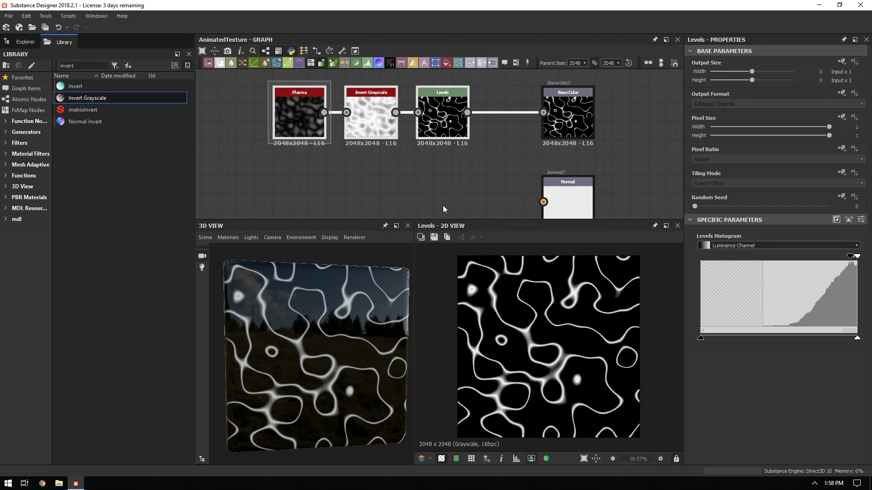
{"action": "middle_click_drag", "start_coordinate": [437, 156], "coordinate": [463, 148]}
{"action": "left_click_drag", "start_coordinate": [447, 220], "coordinate": [447, 266]}
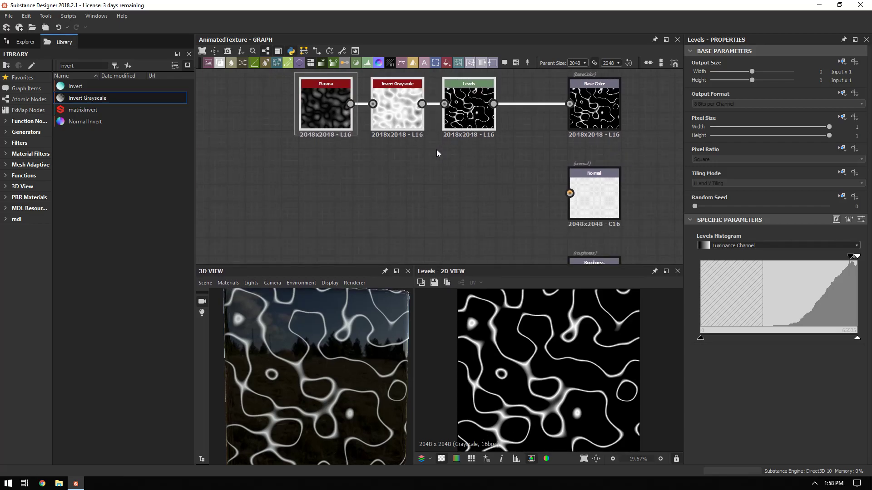
{"action": "key", "text": "ctrl+v"}
{"action": "left_click_drag", "start_coordinate": [359, 159], "coordinate": [273, 190]}
{"action": "left_click_drag", "start_coordinate": [438, 180], "coordinate": [402, 180]}
{"action": "middle_click_drag", "start_coordinate": [425, 142], "coordinate": [367, 205]}
{"action": "left_click_drag", "start_coordinate": [370, 203], "coordinate": [500, 165]}
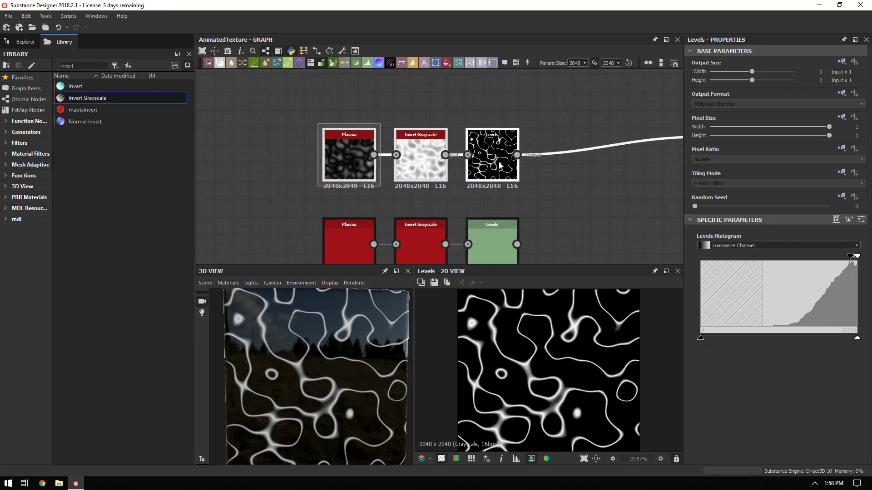
{"action": "middle_click_drag", "start_coordinate": [525, 223], "coordinate": [445, 162]}
{"action": "middle_click_drag", "start_coordinate": [354, 111], "coordinate": [356, 135]}
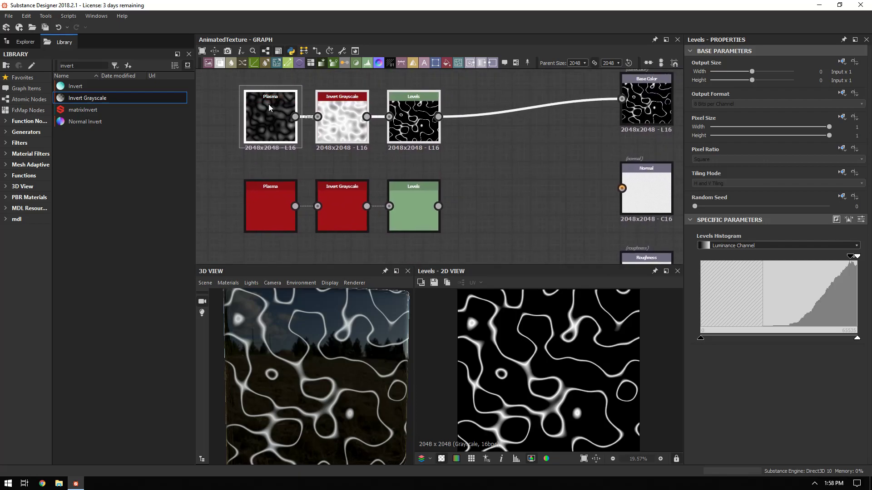
Step: Combine both Levels outputs in a Blend node feeding Base Color, with the blending mode set to Add Sub
{"action": "left_click_drag", "start_coordinate": [341, 143], "coordinate": [479, 156]}
{"action": "left_click_drag", "start_coordinate": [438, 117], "coordinate": [438, 207]}
{"action": "left_click_drag", "start_coordinate": [483, 152], "coordinate": [622, 98]}
{"action": "middle_click_drag", "start_coordinate": [473, 145], "coordinate": [492, 124]}
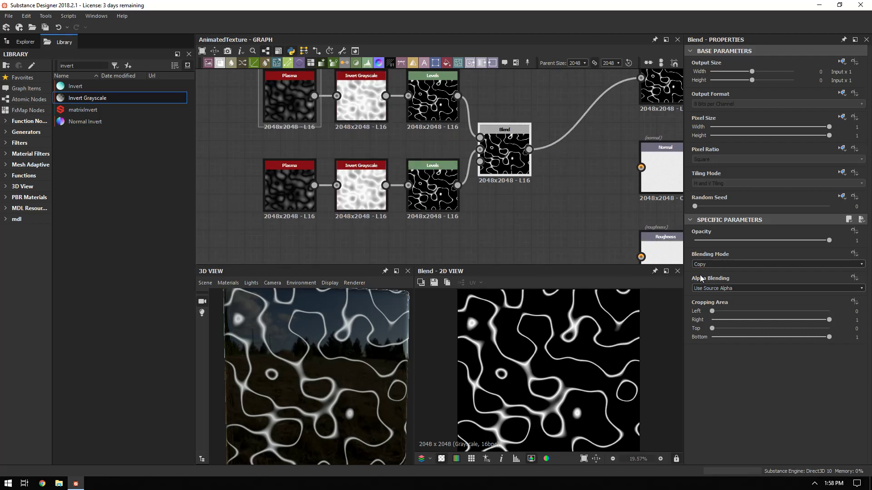
{"action": "middle_click_drag", "start_coordinate": [467, 187], "coordinate": [501, 187]}
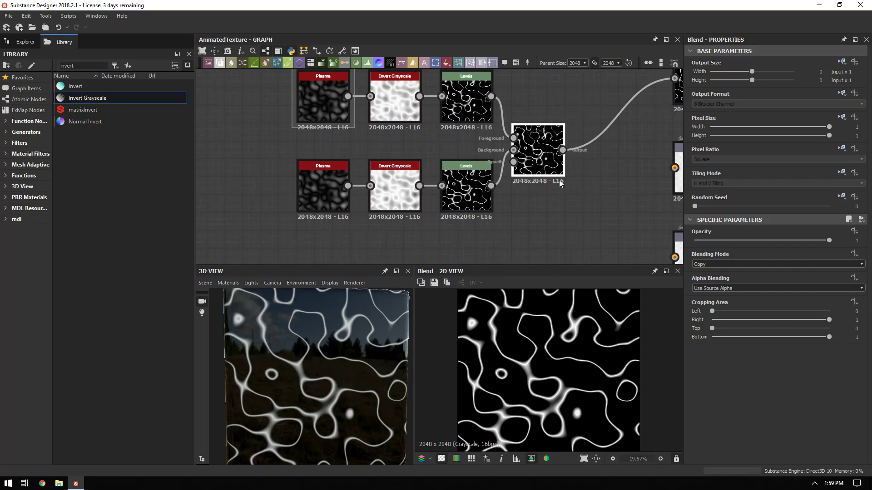
{"action": "left_click", "coordinate": [702, 266]}
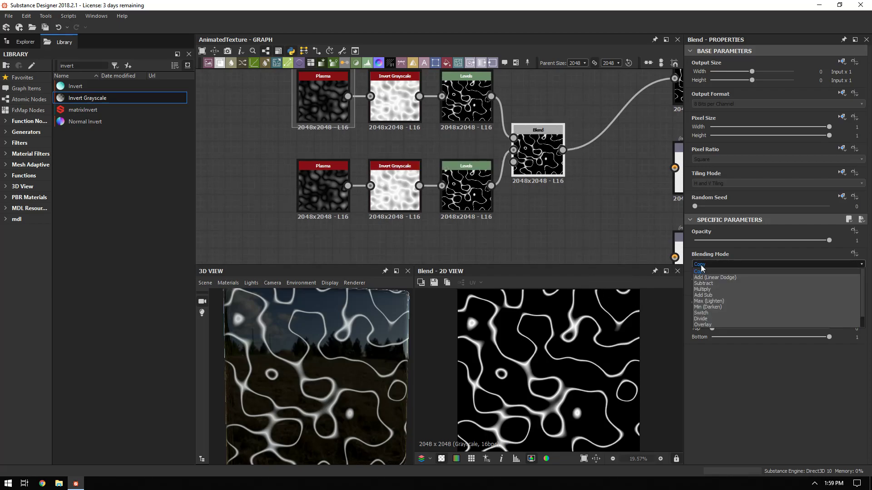
{"action": "left_click", "coordinate": [704, 296]}
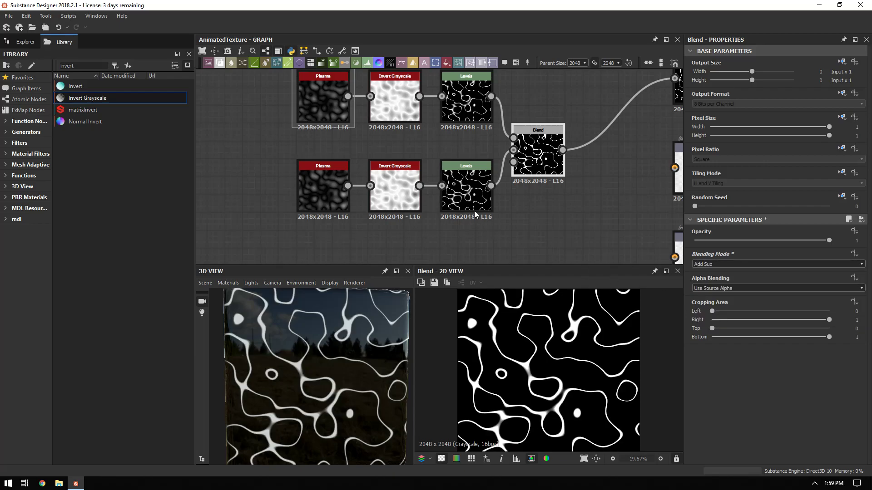
Step: Set the duplicated Plasma node's Random Seed to 3
{"action": "double_click", "coordinate": [325, 189]}
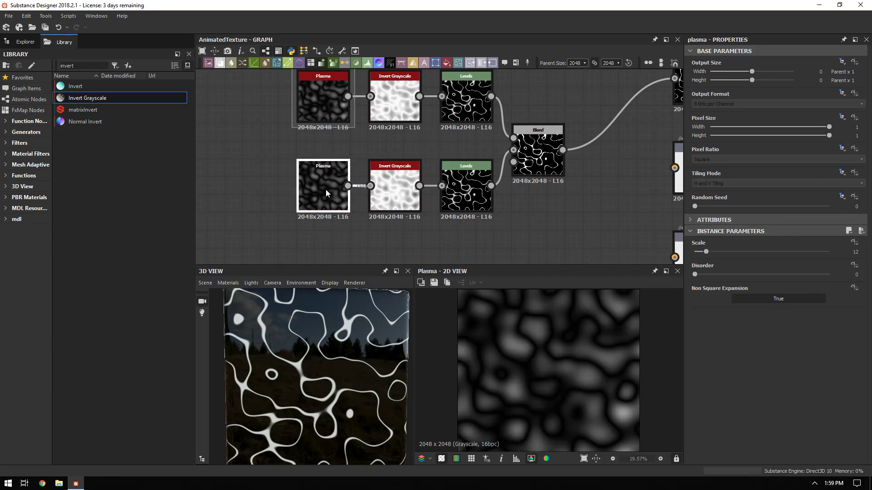
{"action": "left_click_drag", "start_coordinate": [276, 148], "coordinate": [494, 217]}
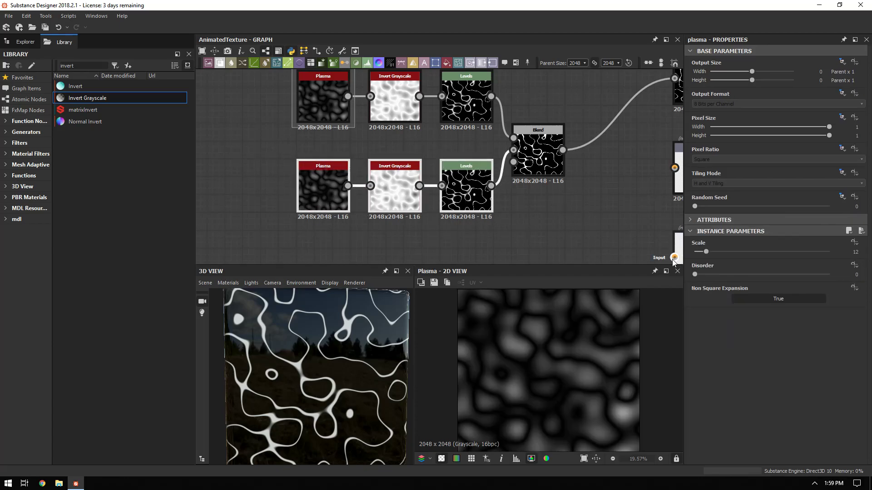
{"action": "left_click", "coordinate": [732, 207]}
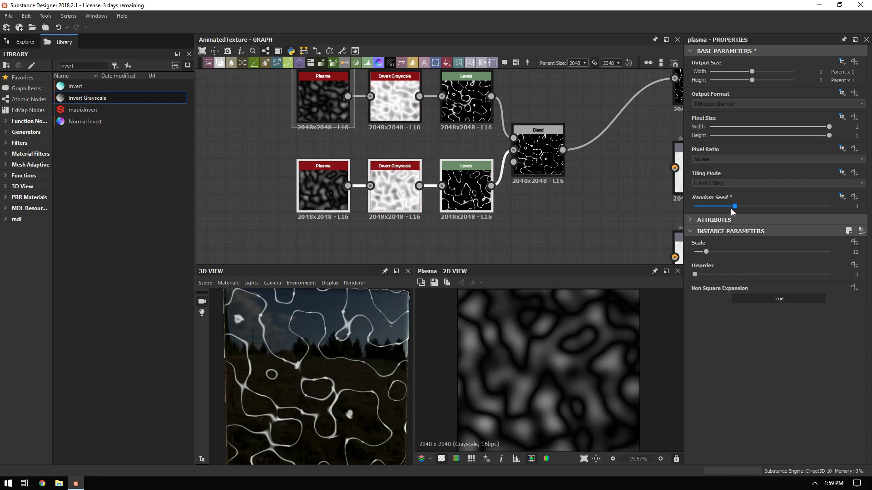
Step: Change the Blend node's blending mode to Add (Linear Dodge)
{"action": "left_click", "coordinate": [537, 159]}
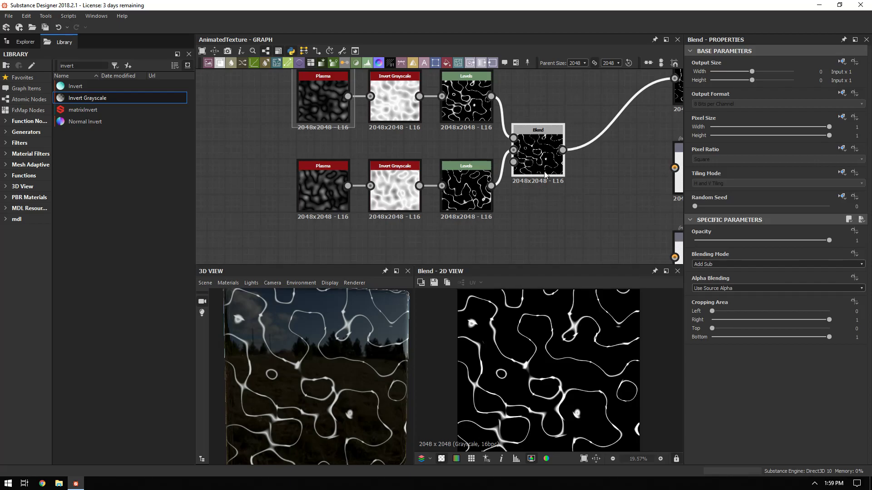
{"action": "left_click", "coordinate": [715, 266]}
{"action": "left_click", "coordinate": [717, 277]}
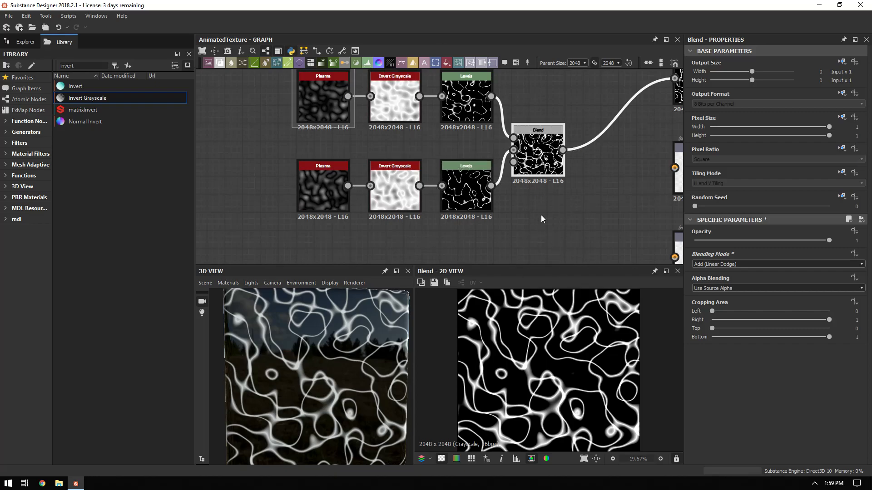
Step: Set the duplicated Plasma node's Scale to 8 and preview the Blend node's output
{"action": "left_click", "coordinate": [326, 194]}
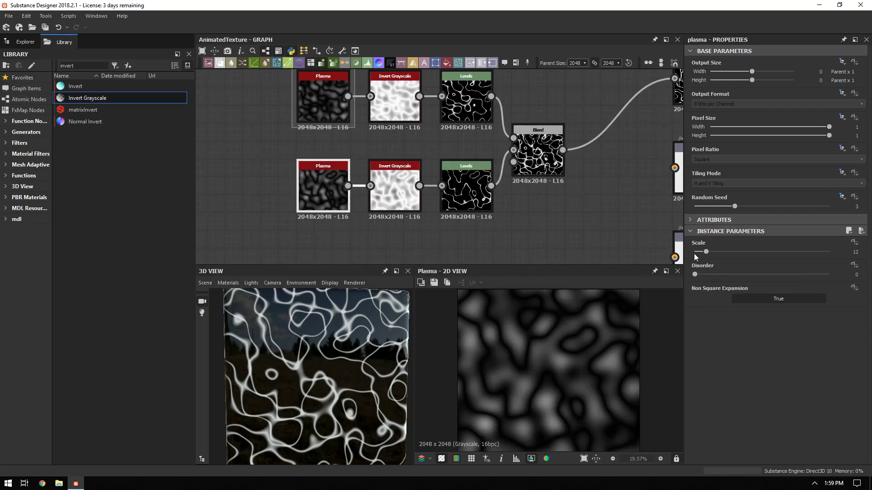
{"action": "left_click", "coordinate": [846, 252]}
{"action": "type", "text": "8"}
{"action": "key", "text": "Return"}
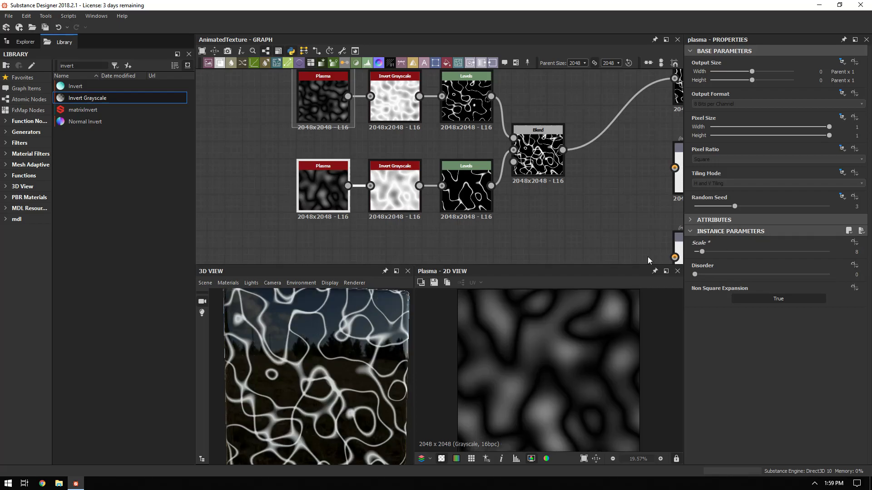
{"action": "left_click", "coordinate": [540, 156]}
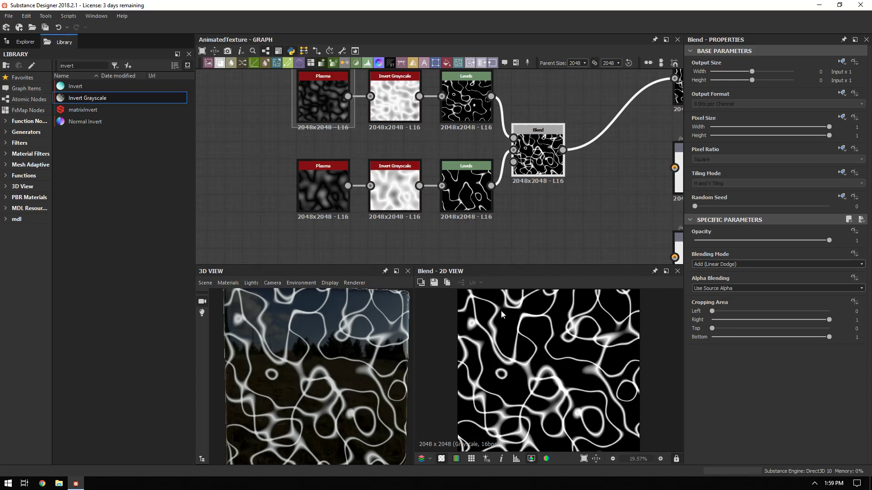
Step: Move both noise chains and the Blend node together so Blend sits close to Base Color and level with it
{"action": "middle_click_drag", "start_coordinate": [480, 163], "coordinate": [447, 184]}
{"action": "scroll", "coordinate": [535, 322], "scroll_direction": "down", "scroll_amount": 2}
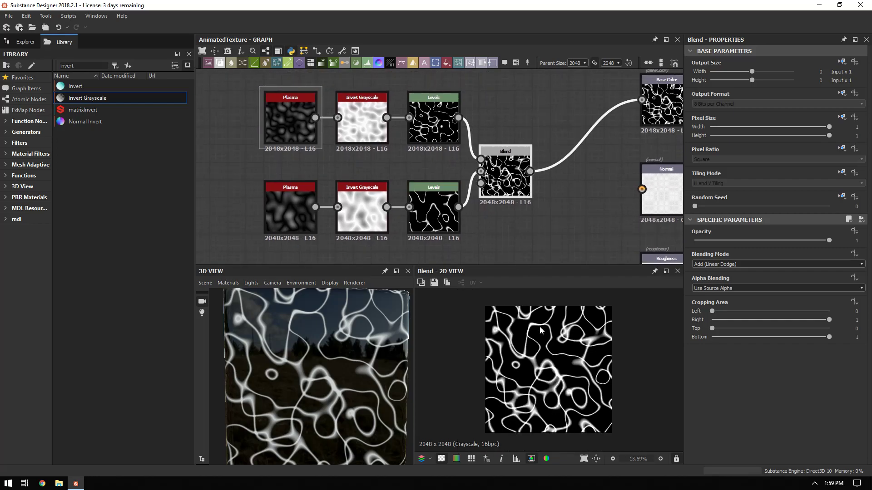
{"action": "left_click_drag", "start_coordinate": [244, 111], "coordinate": [486, 225]}
{"action": "left_click_drag", "start_coordinate": [507, 174], "coordinate": [516, 101]}
{"action": "middle_click_drag", "start_coordinate": [517, 135], "coordinate": [490, 225]}
{"action": "left_click_drag", "start_coordinate": [485, 196], "coordinate": [525, 195]}
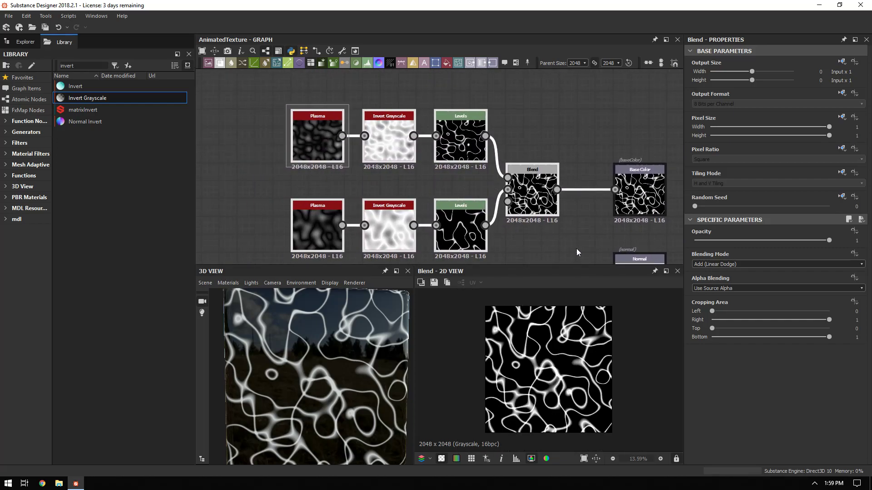
Step: Shift the noise chains away from Base Color and insert a Blur HQ Grayscale node between Blend and Base Color
{"action": "middle_click_drag", "start_coordinate": [576, 248], "coordinate": [554, 191]}
{"action": "scroll", "coordinate": [543, 362], "scroll_direction": "up", "scroll_amount": 6}
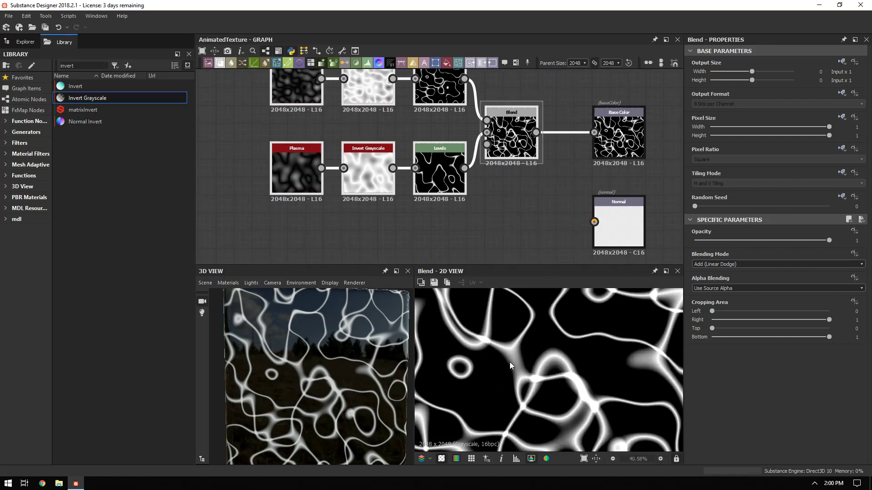
{"action": "middle_click_drag", "start_coordinate": [515, 168], "coordinate": [514, 225]}
{"action": "scroll", "coordinate": [515, 225], "scroll_direction": "down", "scroll_amount": 1}
{"action": "left_click_drag", "start_coordinate": [260, 122], "coordinate": [464, 209]}
{"action": "left_click_drag", "start_coordinate": [85, 66], "coordinate": [4, 55]}
{"action": "type", "text": "blur"}
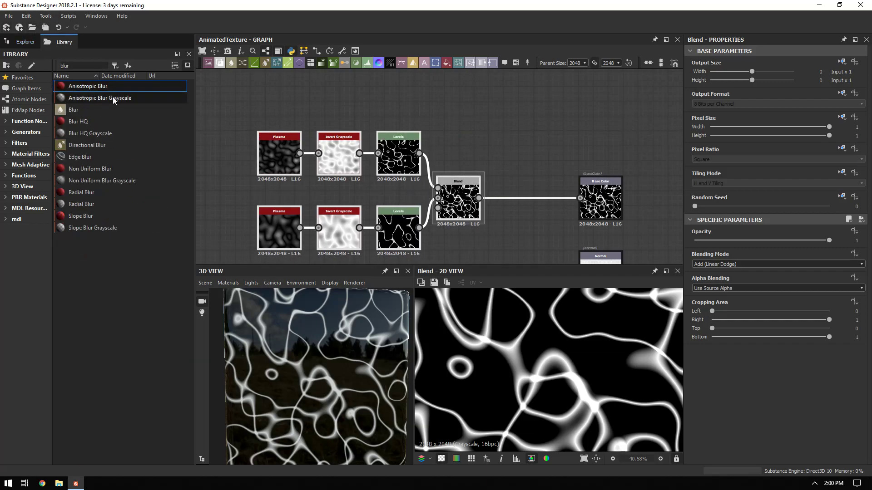
{"action": "left_click_drag", "start_coordinate": [93, 132], "coordinate": [580, 200]}
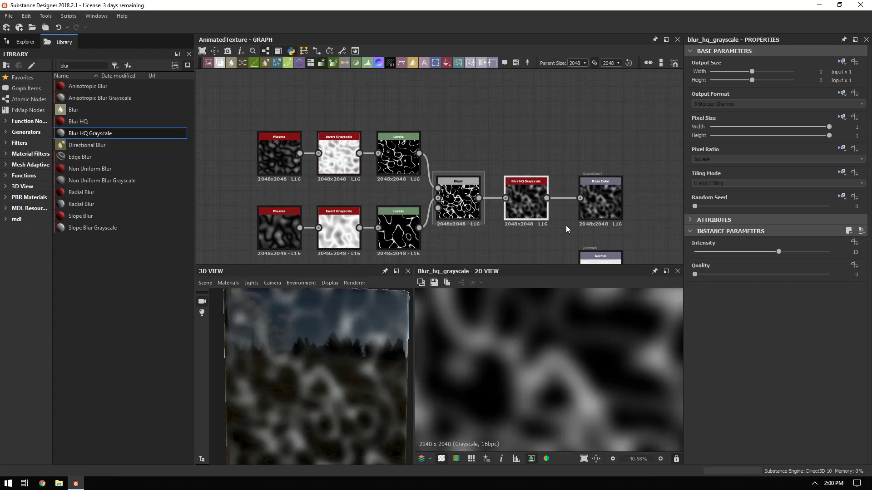
Step: Lower the Blur HQ Grayscale node's Intensity to about 4.47
{"action": "middle_click_drag", "start_coordinate": [567, 227], "coordinate": [537, 172]}
{"action": "scroll", "coordinate": [566, 157], "scroll_direction": "down", "scroll_amount": 1}
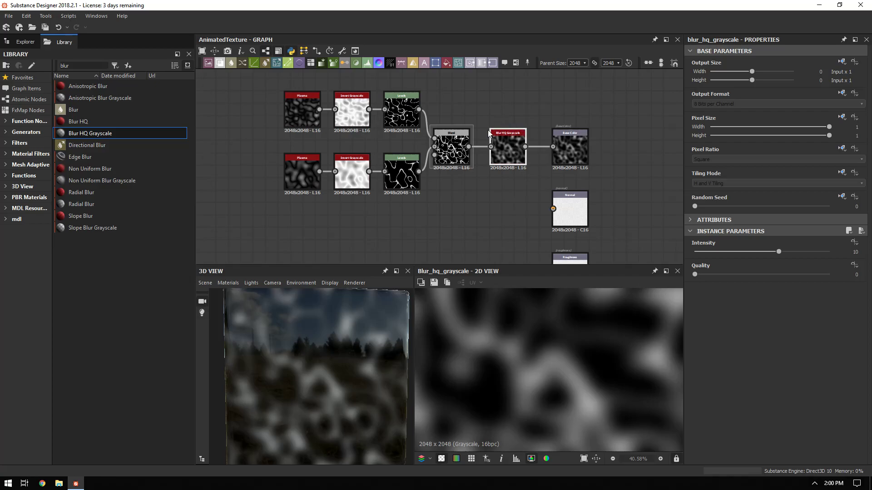
{"action": "left_click", "coordinate": [710, 252]}
{"action": "left_click_drag", "start_coordinate": [711, 252], "coordinate": [720, 251]}
{"action": "middle_click_drag", "start_coordinate": [510, 159], "coordinate": [475, 146]}
{"action": "scroll", "coordinate": [484, 332], "scroll_direction": "down", "scroll_amount": 2}
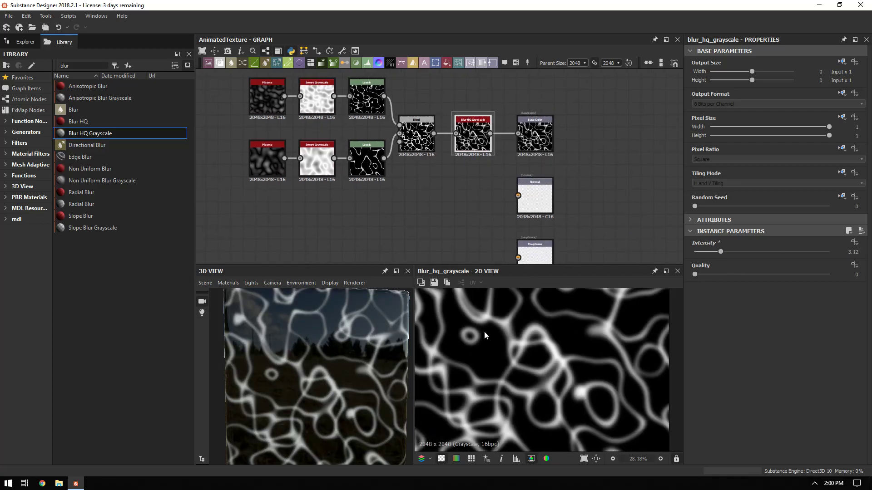
{"action": "scroll", "coordinate": [495, 340], "scroll_direction": "down", "scroll_amount": 2}
{"action": "middle_click_drag", "start_coordinate": [434, 212], "coordinate": [449, 182]}
{"action": "scroll", "coordinate": [307, 325], "scroll_direction": "up", "scroll_amount": 3}
{"action": "scroll", "coordinate": [524, 352], "scroll_direction": "up", "scroll_amount": 4}
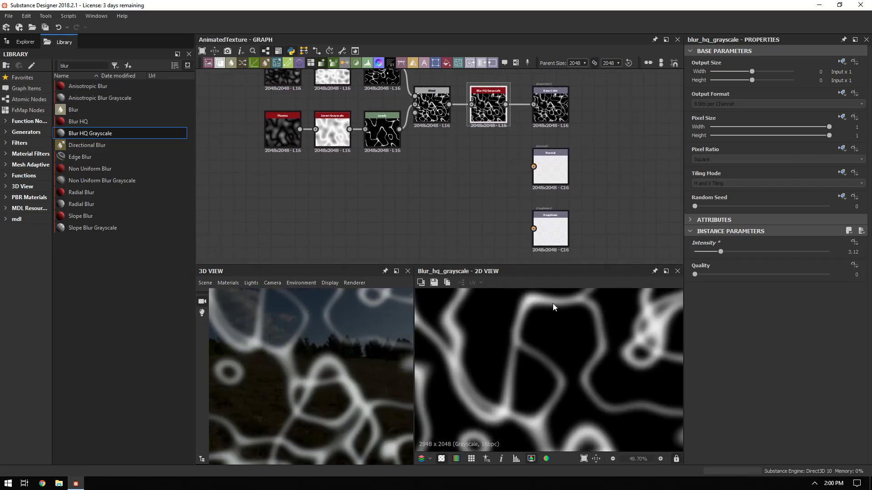
{"action": "left_click_drag", "start_coordinate": [731, 249], "coordinate": [733, 248]}
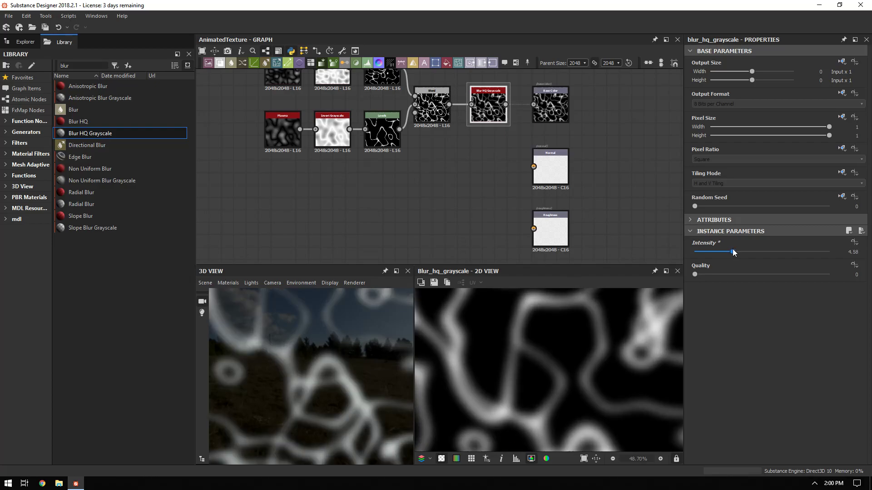
{"action": "scroll", "coordinate": [440, 171], "scroll_direction": "down", "scroll_amount": 2}
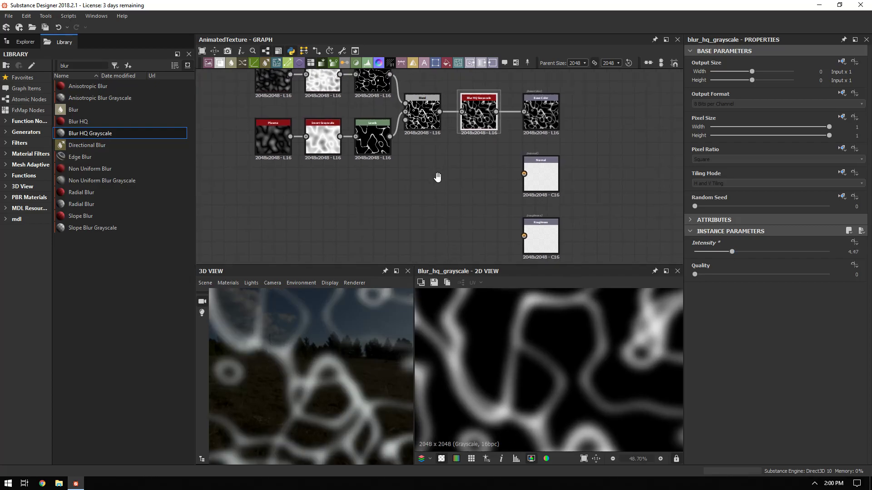
Step: Remove the Normal, Roughness, Metallic and remaining output nodes below Base Color, keeping only Base Color, and select the remaining chain
{"action": "scroll", "coordinate": [475, 336], "scroll_direction": "down", "scroll_amount": 5}
{"action": "scroll", "coordinate": [546, 349], "scroll_direction": "up", "scroll_amount": 1}
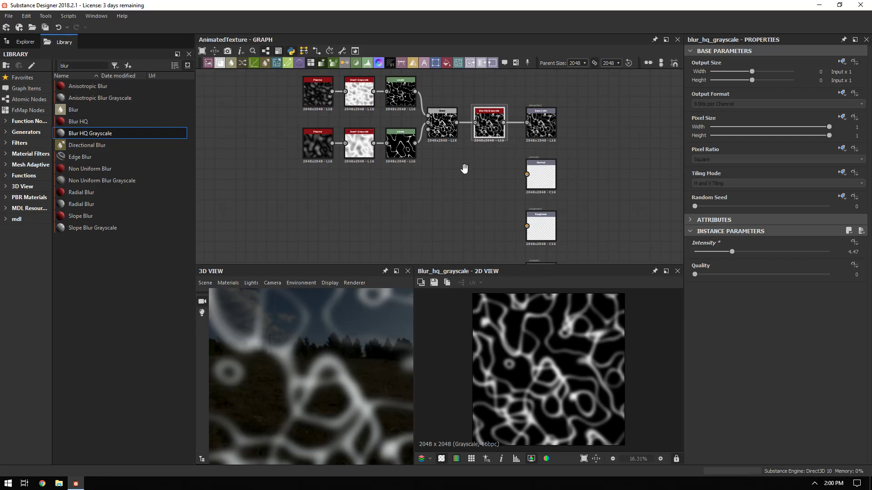
{"action": "scroll", "coordinate": [391, 159], "scroll_direction": "up", "scroll_amount": 1}
{"action": "mouse_move", "coordinate": [420, 122]}
{"action": "middle_mouse_down"}
{"action": "mouse_move", "coordinate": [398, 182]}
{"action": "mouse_move", "coordinate": [380, 143]}
{"action": "middle_mouse_up"}
{"action": "middle_click_drag", "start_coordinate": [506, 261], "coordinate": [484, 164]}
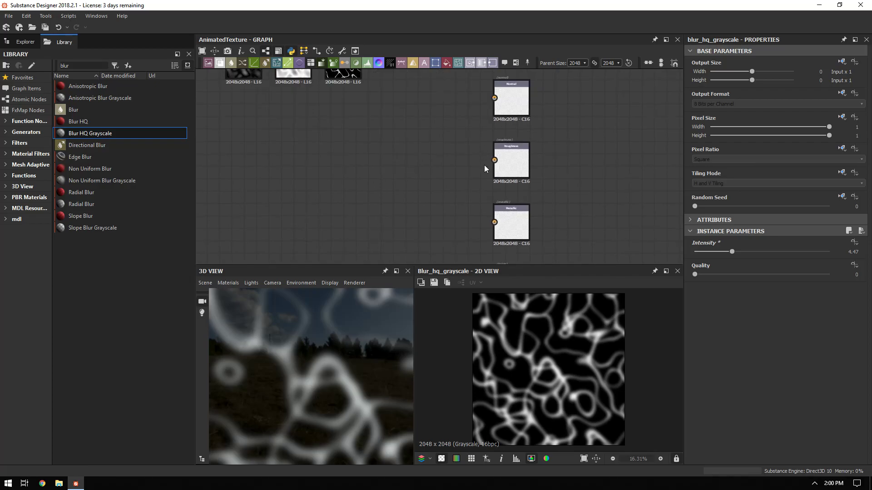
{"action": "middle_click_drag", "start_coordinate": [537, 261], "coordinate": [534, 195]}
{"action": "middle_click_drag", "start_coordinate": [498, 128], "coordinate": [487, 216]}
{"action": "scroll", "coordinate": [486, 216], "scroll_direction": "down", "scroll_amount": 3}
{"action": "left_click_drag", "start_coordinate": [469, 114], "coordinate": [681, 231]}
{"action": "middle_click_drag", "start_coordinate": [553, 192], "coordinate": [480, 228]}
{"action": "left_click_drag", "start_coordinate": [597, 162], "coordinate": [634, 140]}
{"action": "middle_click_drag", "start_coordinate": [404, 118], "coordinate": [524, 132]}
{"action": "scroll", "coordinate": [475, 132], "scroll_direction": "up", "scroll_amount": 4}
{"action": "middle_click_drag", "start_coordinate": [479, 104], "coordinate": [493, 137]}
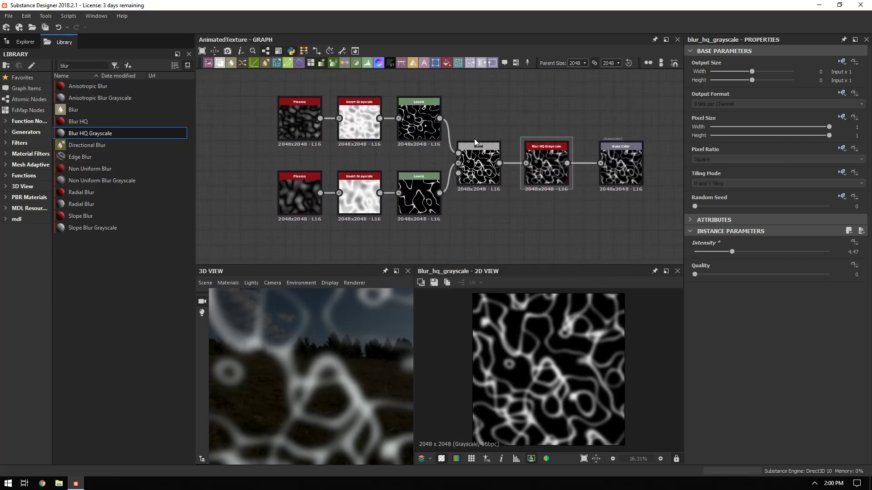
{"action": "left_click_drag", "start_coordinate": [256, 106], "coordinate": [616, 220]}
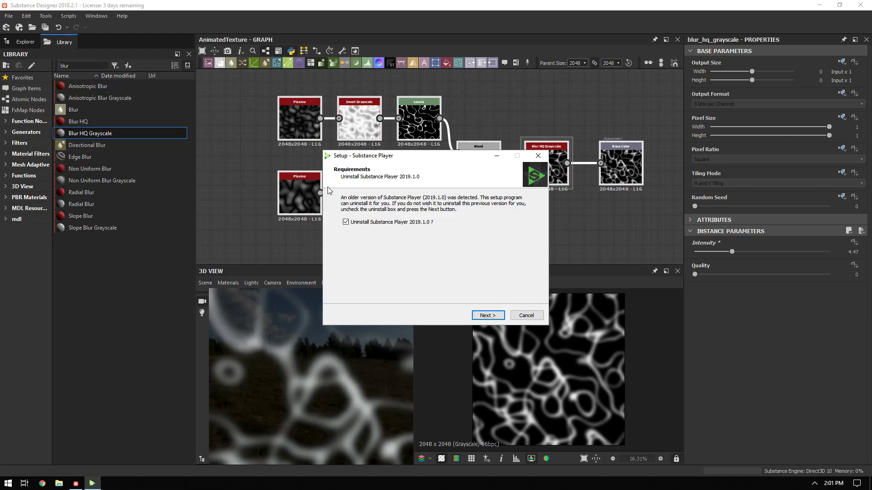
Step: Cancel the Substance Player setup and confirm exiting it
{"action": "left_click", "coordinate": [525, 317]}
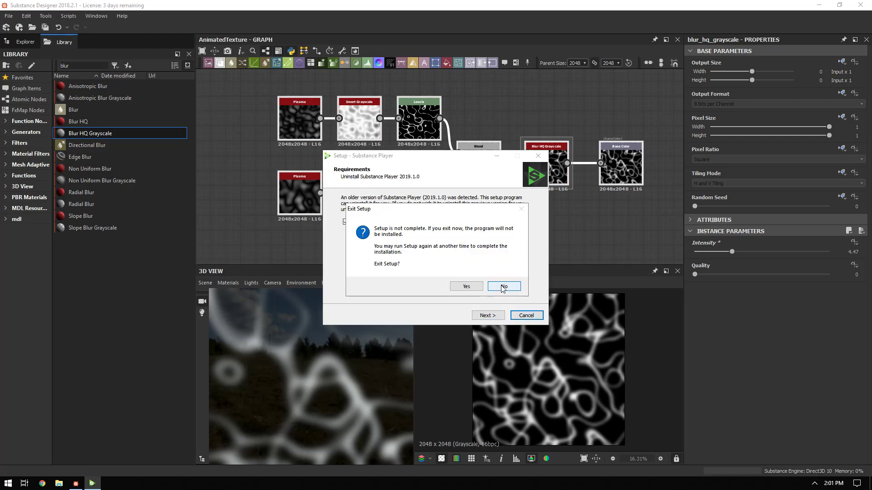
{"action": "left_click", "coordinate": [503, 287]}
{"action": "left_click", "coordinate": [526, 315]}
{"action": "left_click", "coordinate": [466, 286]}
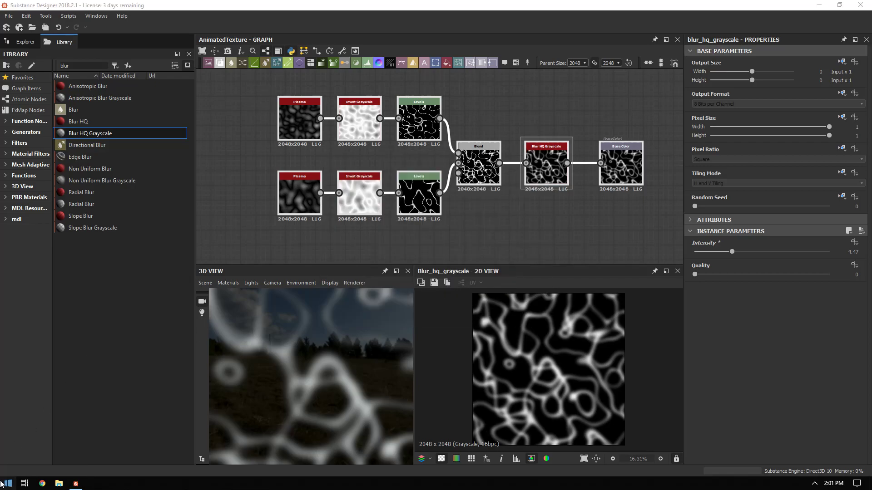
{"action": "left_click", "coordinate": [2, 484]}
{"action": "type", "text": "player"}
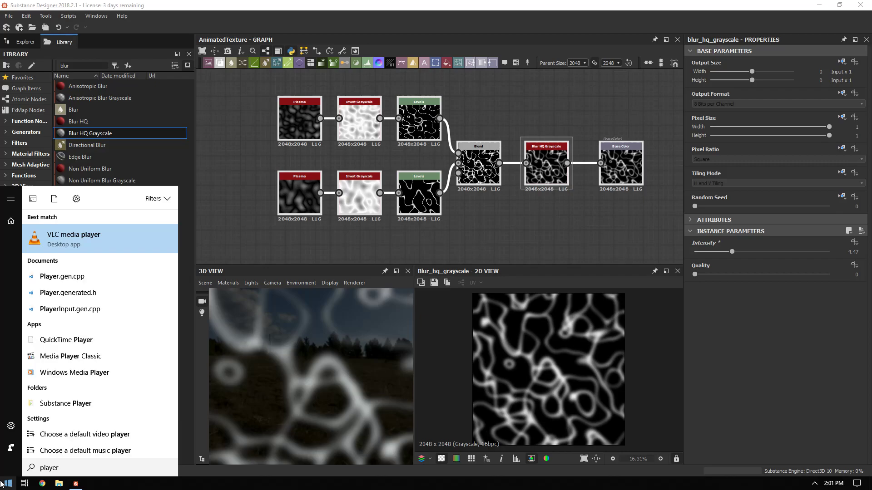
{"action": "left_click", "coordinate": [2, 484]}
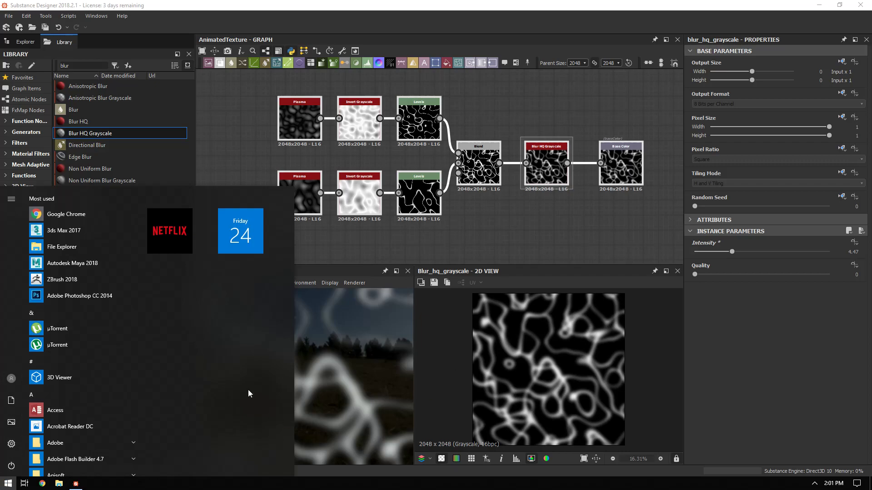
Step: Minimize Substance Designer, search Windows for "substance pla" and launch Substance Player
{"action": "left_click", "coordinate": [819, 6]}
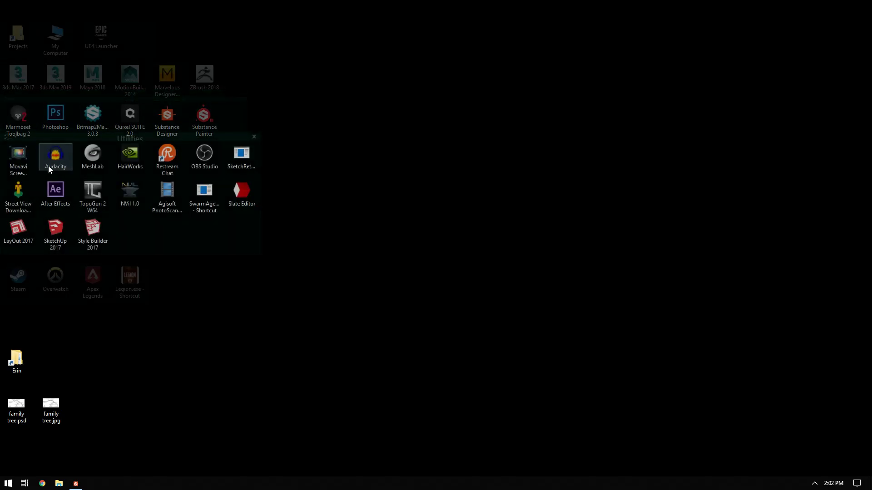
{"action": "left_click", "coordinate": [8, 483]}
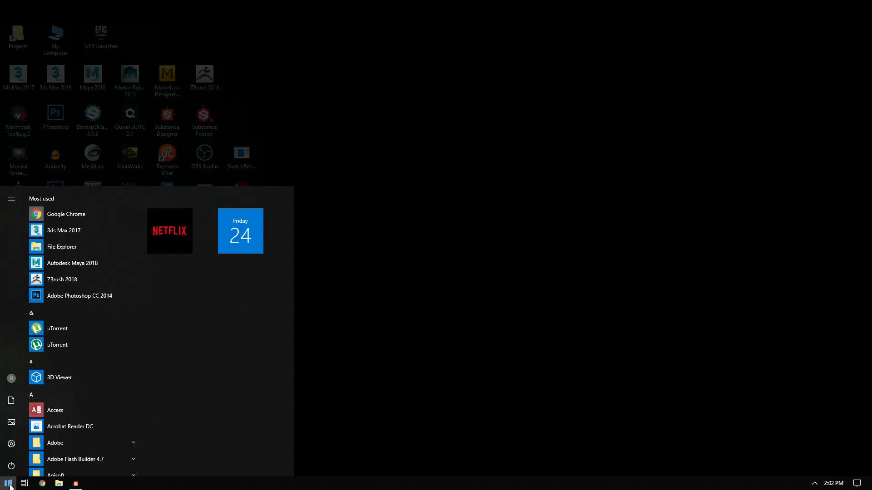
{"action": "type", "text": "player"}
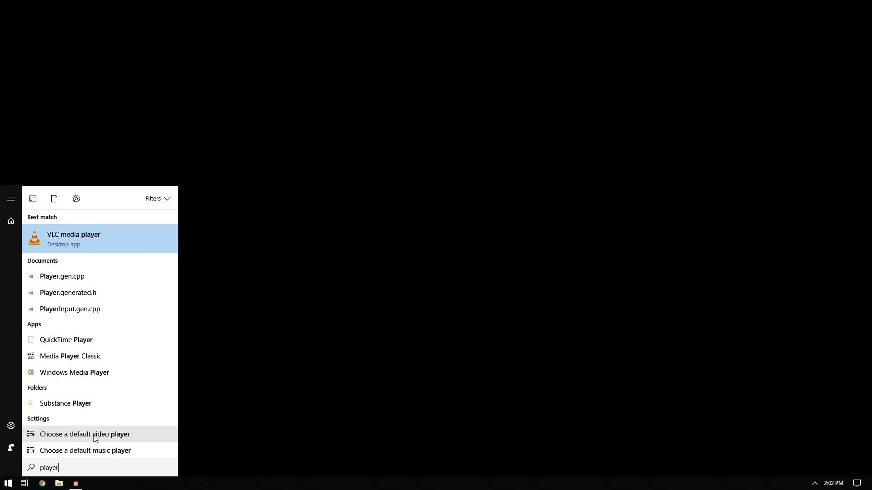
{"action": "key", "text": "BackSpace"}
{"action": "key", "text": "BackSpace"}
{"action": "key", "text": "BackSpace"}
{"action": "key", "text": "BackSpace"}
{"action": "key", "text": "BackSpace"}
{"action": "key", "text": "BackSpace"}
{"action": "type", "text": "substance p"}
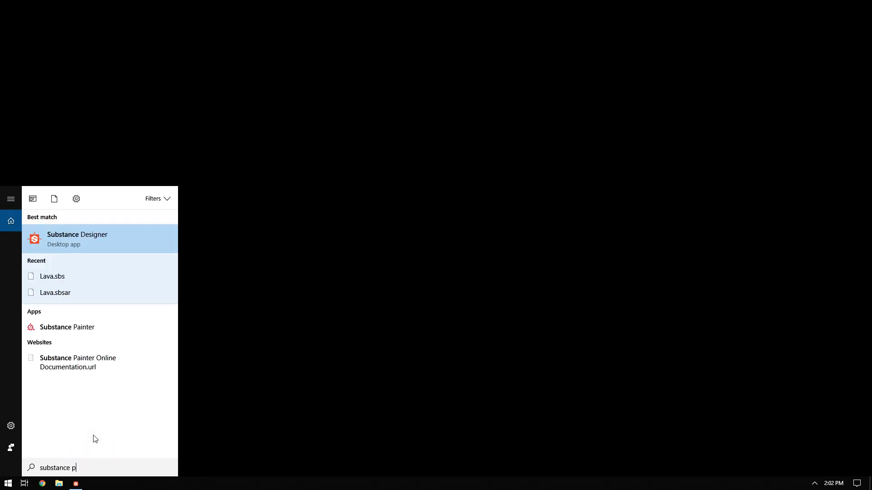
{"action": "type", "text": "la"}
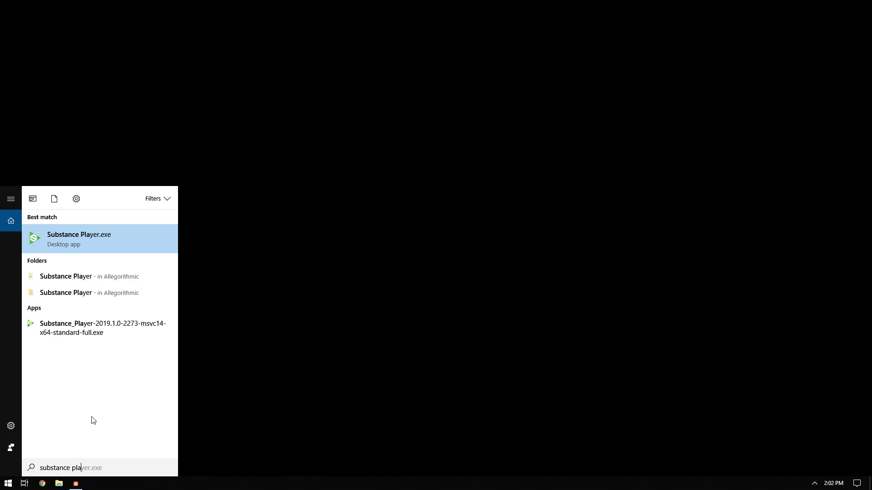
{"action": "left_click", "coordinate": [66, 240]}
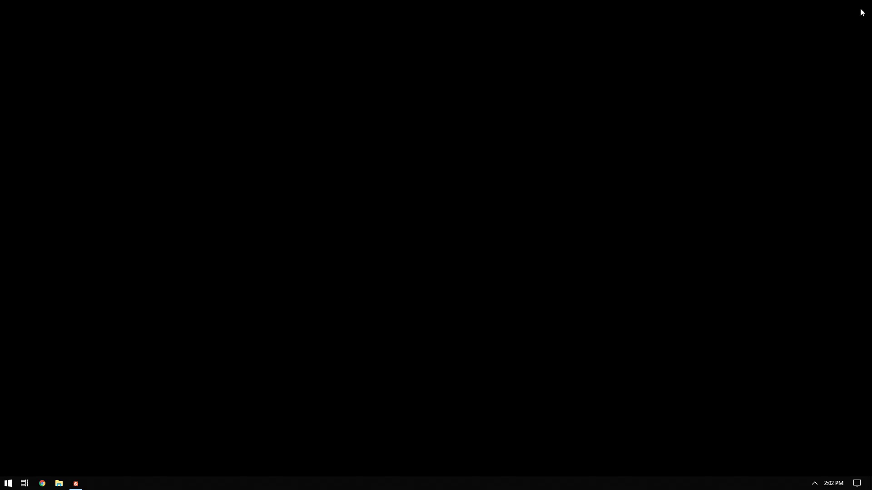
Step: Bring the Substance Player window onto this screen and examine its 3D View, 2D View and default cube
{"action": "left_click_drag", "start_coordinate": [871, 327], "coordinate": [559, 0]}
{"action": "left_click_drag", "start_coordinate": [191, 107], "coordinate": [249, 222]}
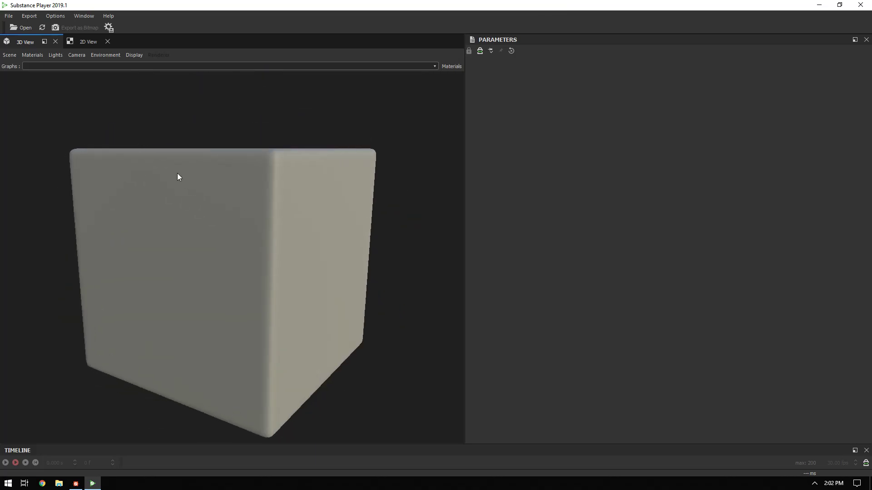
{"action": "left_click", "coordinate": [91, 43]}
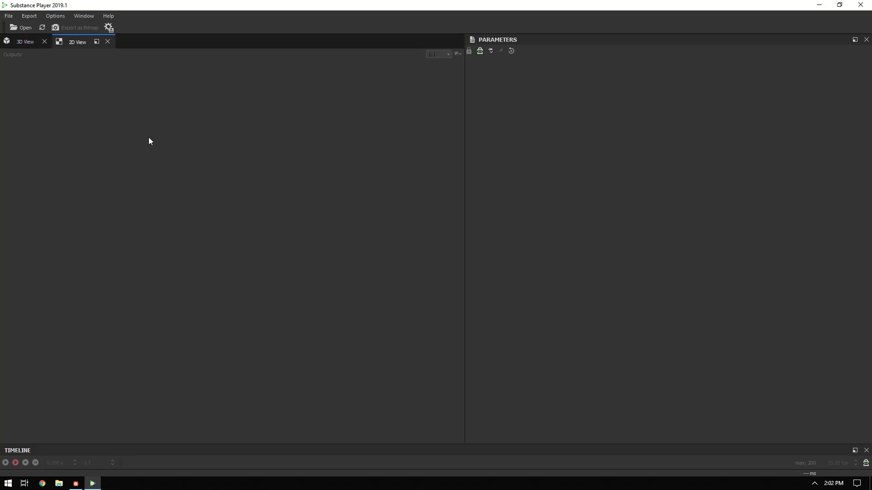
{"action": "left_click", "coordinate": [25, 45]}
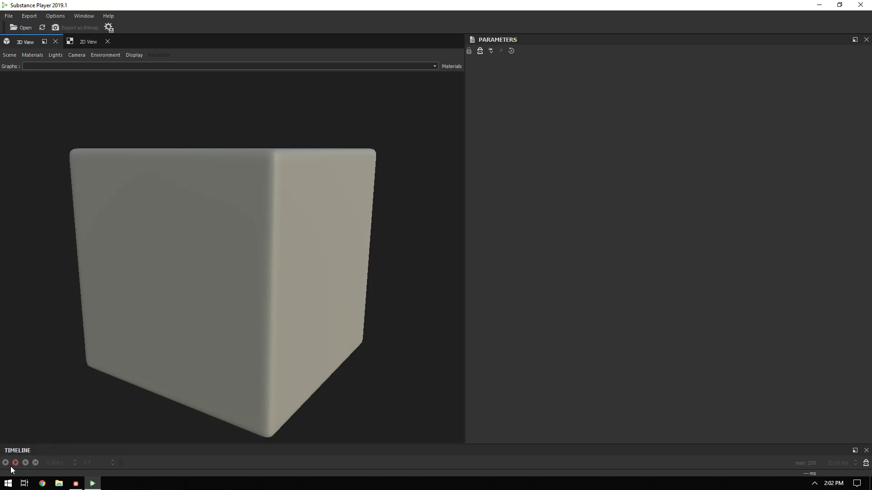
{"action": "left_click_drag", "start_coordinate": [249, 181], "coordinate": [310, 135]}
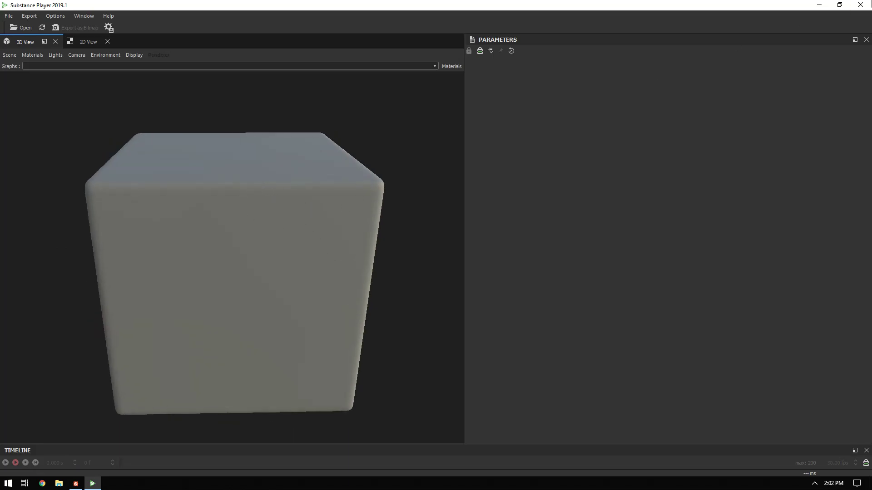
Step: Switch back to Substance Designer, enlarge the graph area above the 3D and 2D views, and frame the whole node chain
{"action": "left_click", "coordinate": [819, 5]}
{"action": "left_click", "coordinate": [76, 484]}
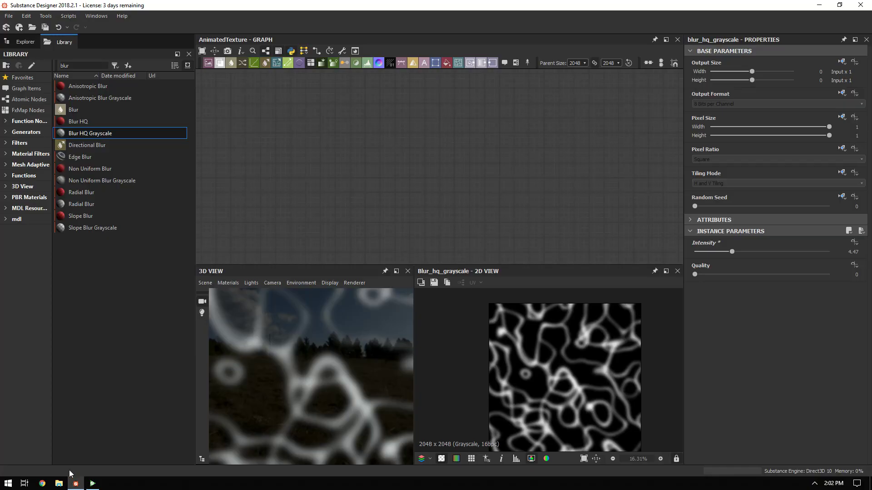
{"action": "scroll", "coordinate": [494, 143], "scroll_direction": "down", "scroll_amount": 5}
{"action": "middle_click_drag", "start_coordinate": [533, 130], "coordinate": [541, 224]}
{"action": "scroll", "coordinate": [492, 200], "scroll_direction": "up", "scroll_amount": 5}
{"action": "middle_click_drag", "start_coordinate": [440, 149], "coordinate": [475, 184]}
{"action": "scroll", "coordinate": [415, 183], "scroll_direction": "up", "scroll_amount": 3}
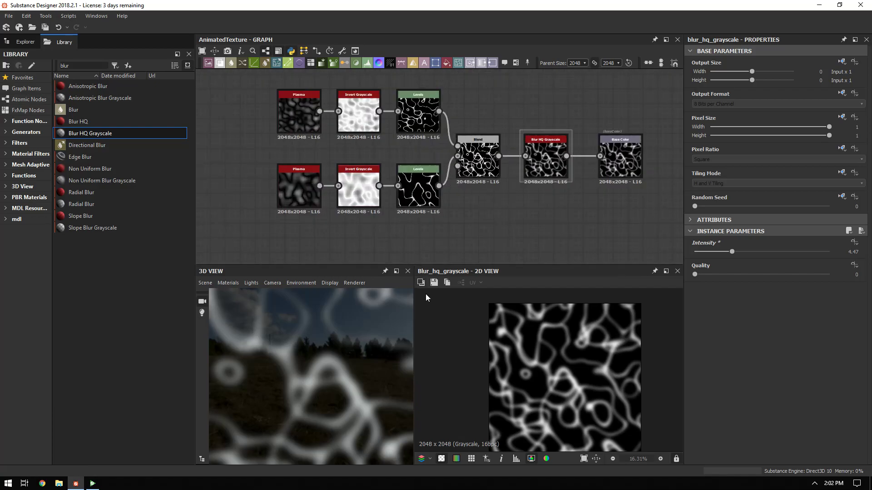
{"action": "left_click_drag", "start_coordinate": [415, 265], "coordinate": [424, 325]}
{"action": "middle_click_drag", "start_coordinate": [455, 231], "coordinate": [470, 261]}
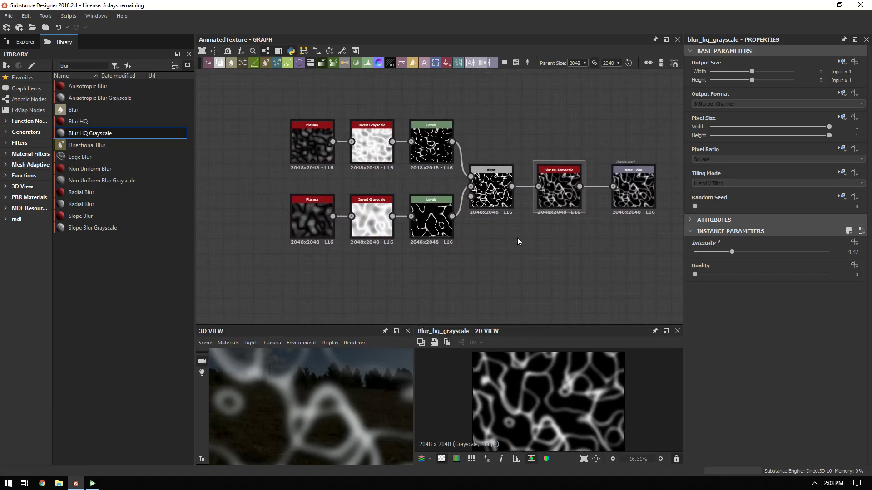
{"action": "middle_click_drag", "start_coordinate": [519, 238], "coordinate": [495, 240]}
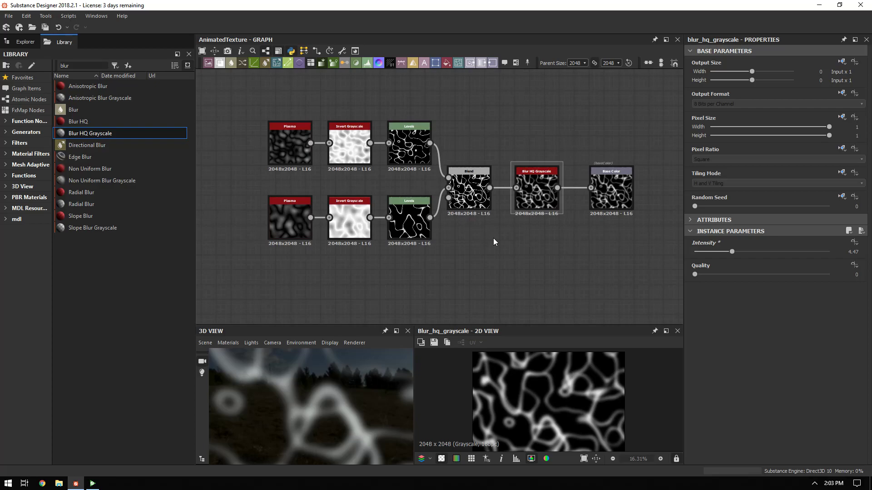
Step: Preview the upper Plasma node in the 2D view and examine how its Disorder parameter affects the pattern
{"action": "left_click", "coordinate": [283, 145]}
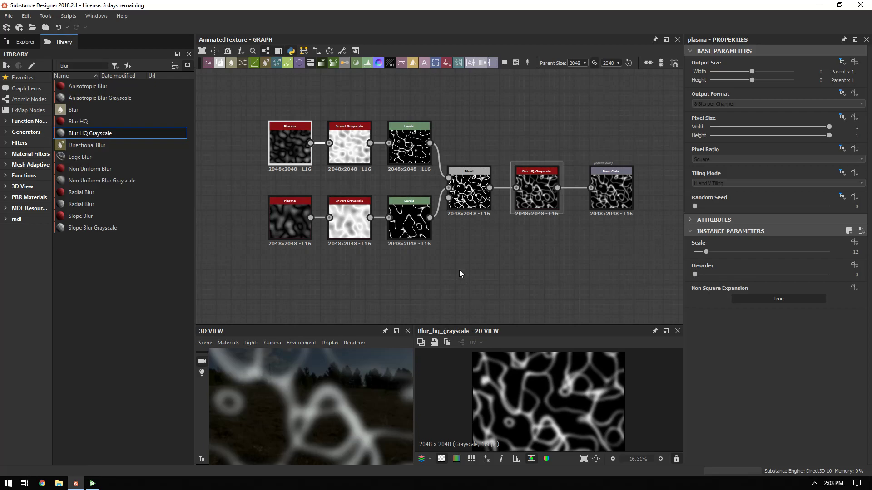
{"action": "double_click", "coordinate": [298, 145]}
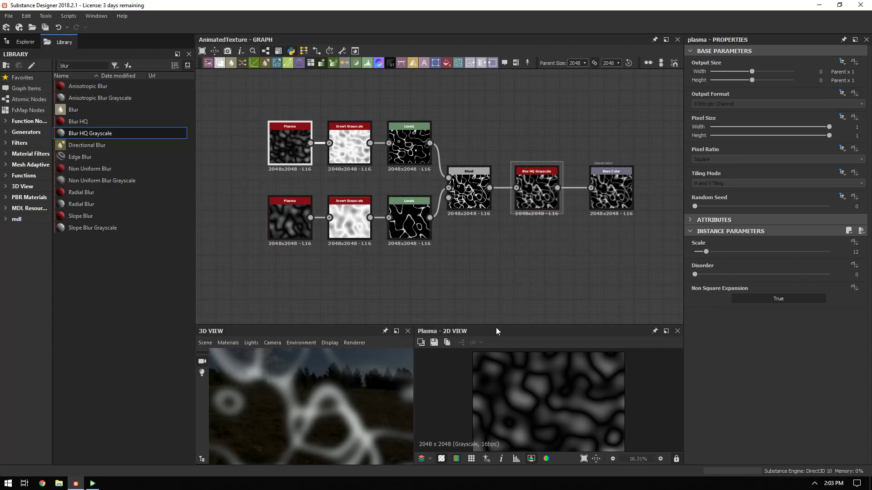
{"action": "left_click_drag", "start_coordinate": [496, 325], "coordinate": [506, 139]}
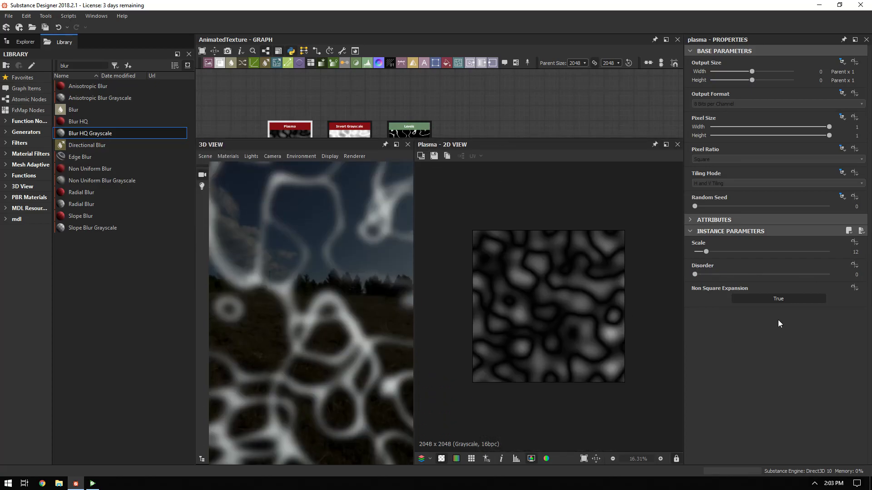
{"action": "left_click", "coordinate": [851, 274]}
{"action": "left_click", "coordinate": [694, 275]}
{"action": "mouse_move", "coordinate": [695, 274]}
{"action": "left_mouse_down"}
{"action": "mouse_move", "coordinate": [794, 275]}
{"action": "mouse_move", "coordinate": [691, 276]}
{"action": "left_mouse_up"}
{"action": "left_click", "coordinate": [829, 274]}
{"action": "left_click", "coordinate": [693, 274]}
{"action": "left_click_drag", "start_coordinate": [418, 138], "coordinate": [439, 357]}
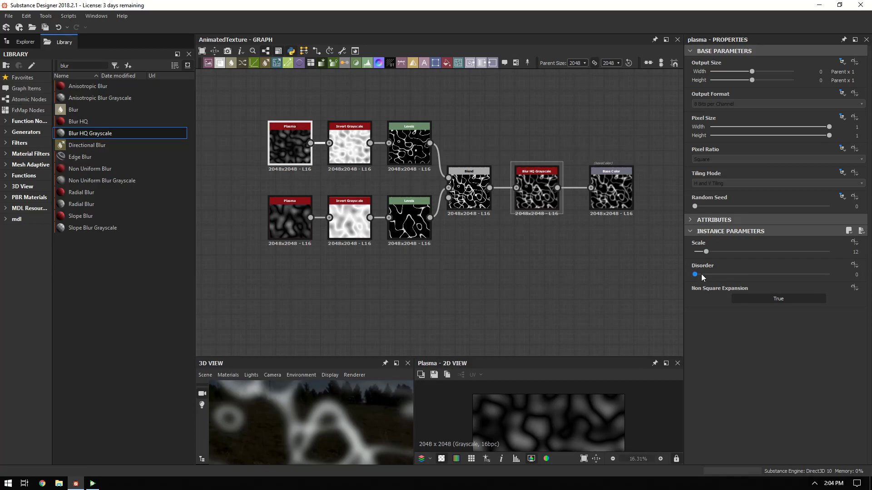
Step: Assign an empty function to the upper Plasma node's Disorder parameter and open that function's graph
{"action": "left_click", "coordinate": [856, 274]}
{"action": "left_click", "coordinate": [832, 319]}
{"action": "left_click", "coordinate": [855, 267]}
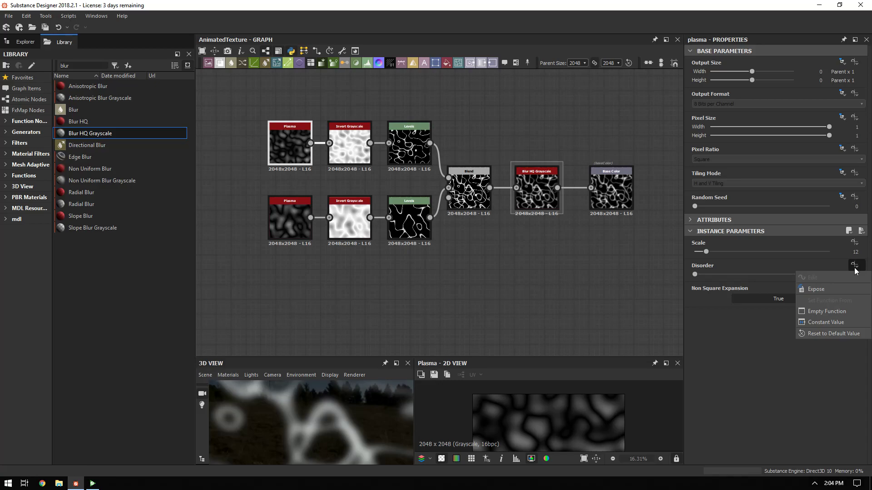
{"action": "left_click", "coordinate": [828, 312]}
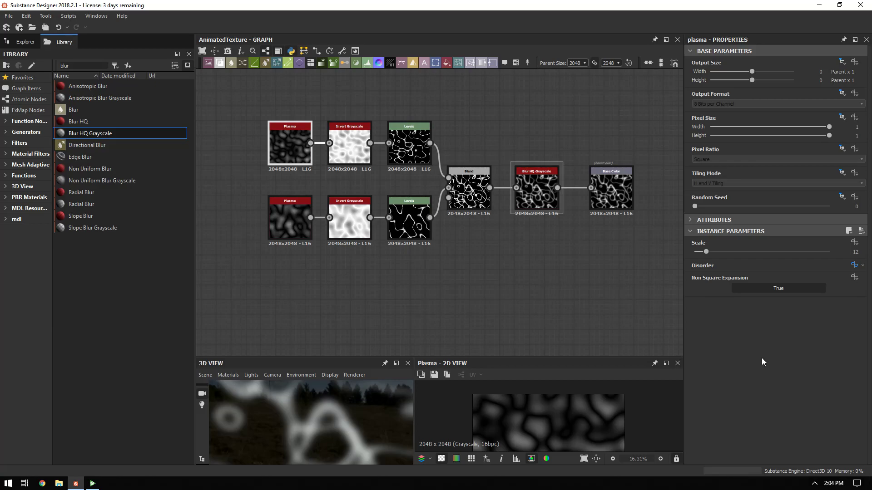
{"action": "left_click", "coordinate": [854, 266]}
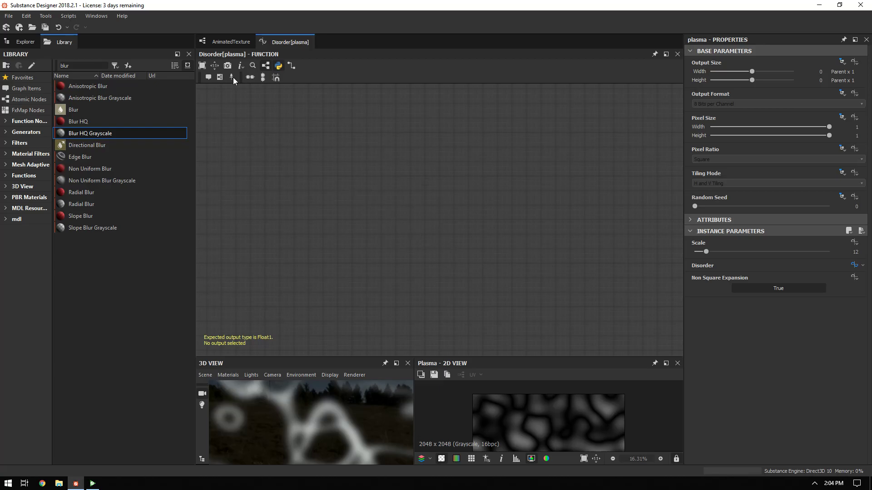
{"action": "left_click", "coordinate": [230, 42]}
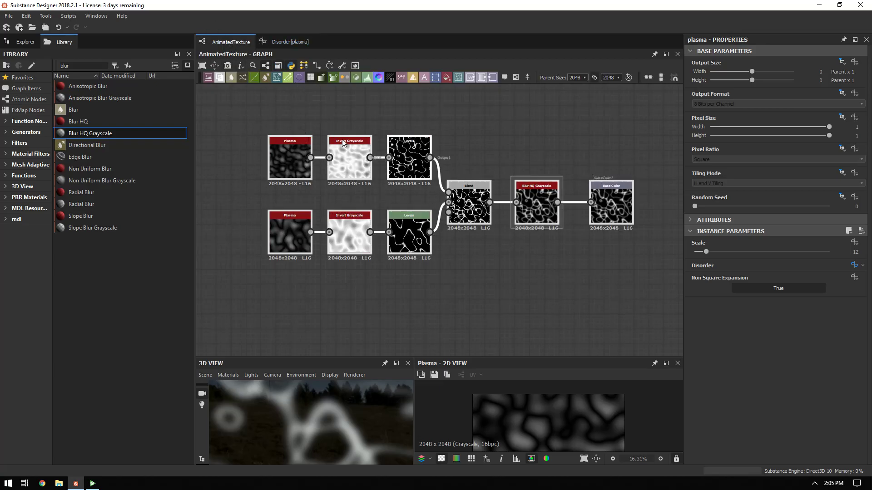
{"action": "left_click", "coordinate": [286, 42]}
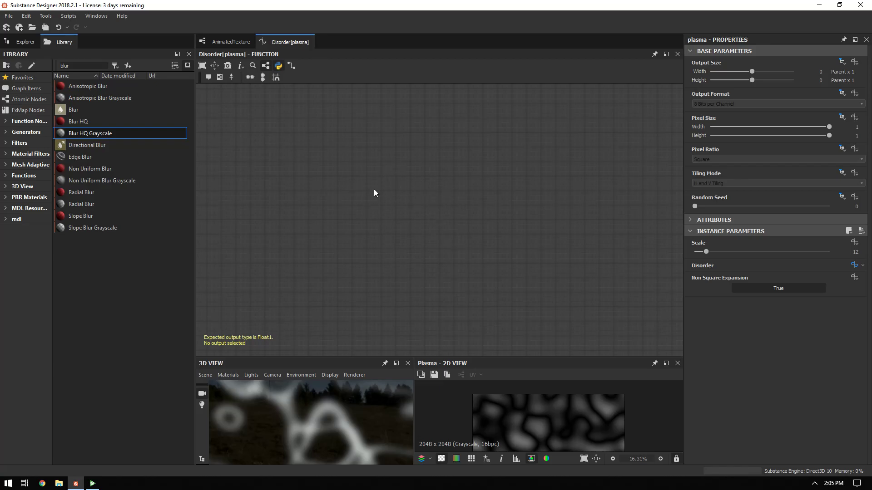
Step: Add a Get Float variable node to the Disorder function graph and set its variable to $time
{"action": "right_click", "coordinate": [315, 165]}
{"action": "mouse_move", "coordinate": [322, 168]}
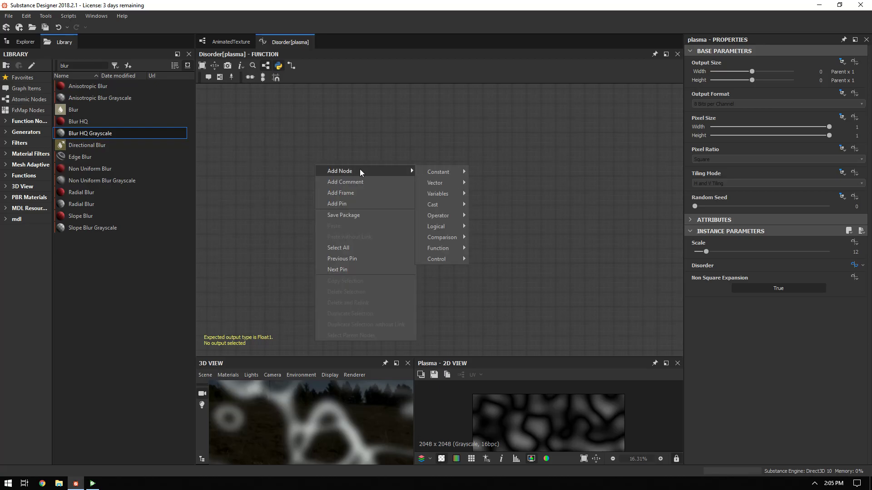
{"action": "mouse_move", "coordinate": [440, 194]}
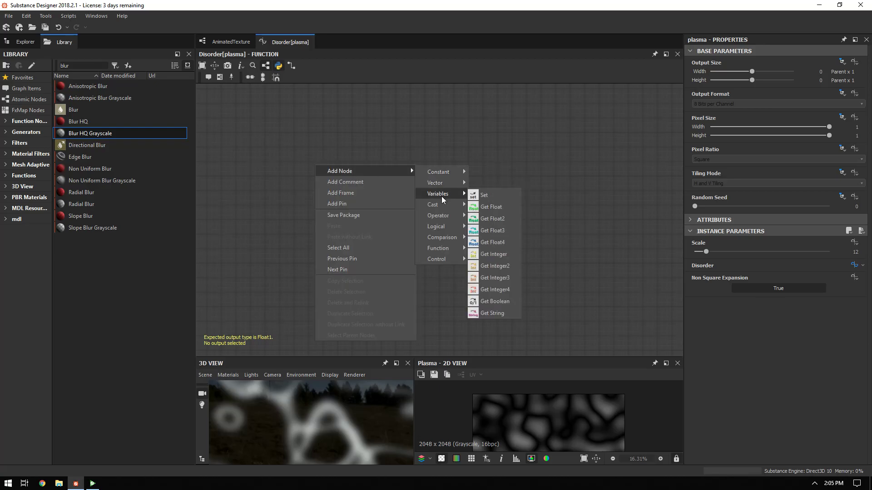
{"action": "left_click", "coordinate": [495, 207]}
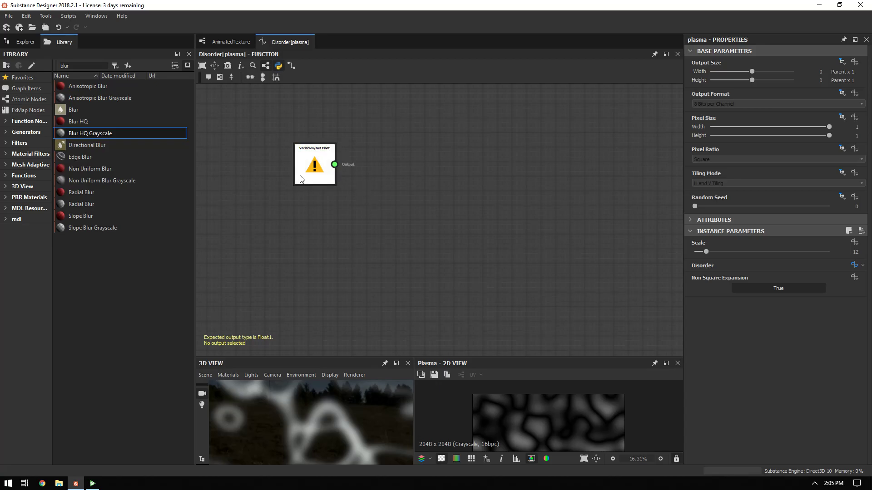
{"action": "scroll", "coordinate": [299, 175], "scroll_direction": "up", "scroll_amount": 5}
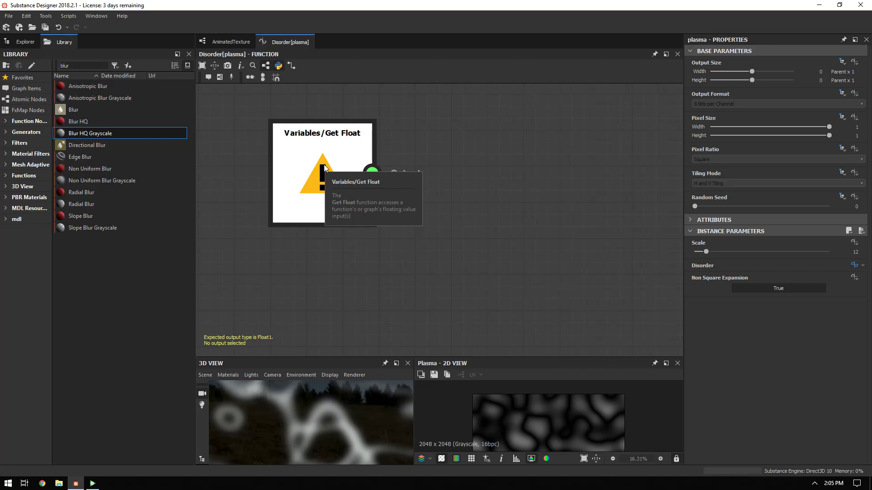
{"action": "left_click", "coordinate": [325, 161]}
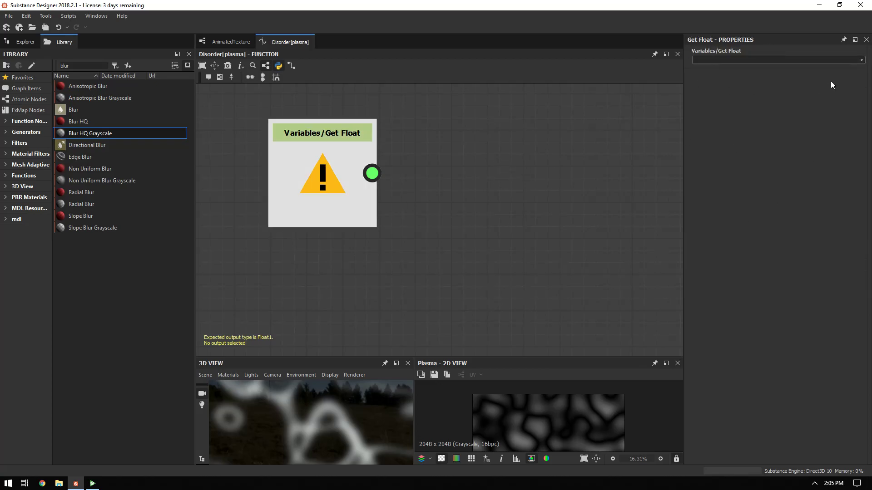
{"action": "left_click", "coordinate": [860, 60]}
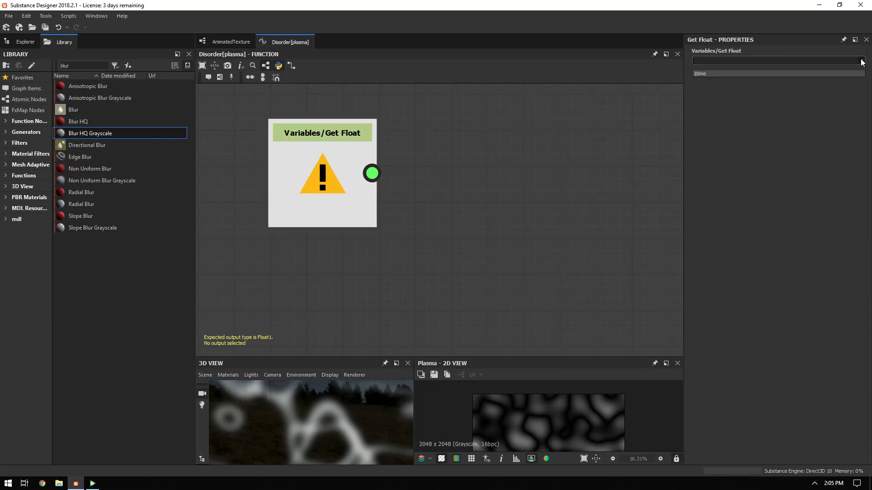
{"action": "left_click", "coordinate": [705, 75]}
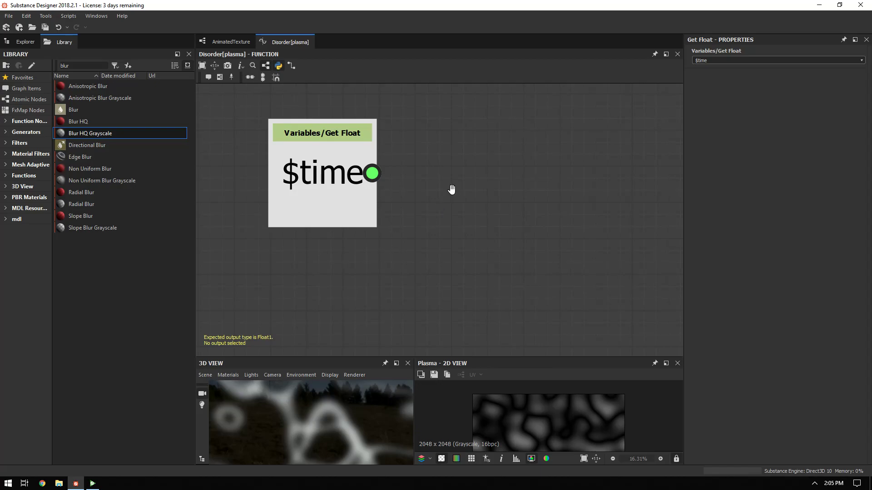
Step: Add a Multiplication node and connect the $time node's output to its first input
{"action": "middle_click_drag", "start_coordinate": [453, 191], "coordinate": [436, 181]}
{"action": "left_click_drag", "start_coordinate": [355, 164], "coordinate": [465, 191]}
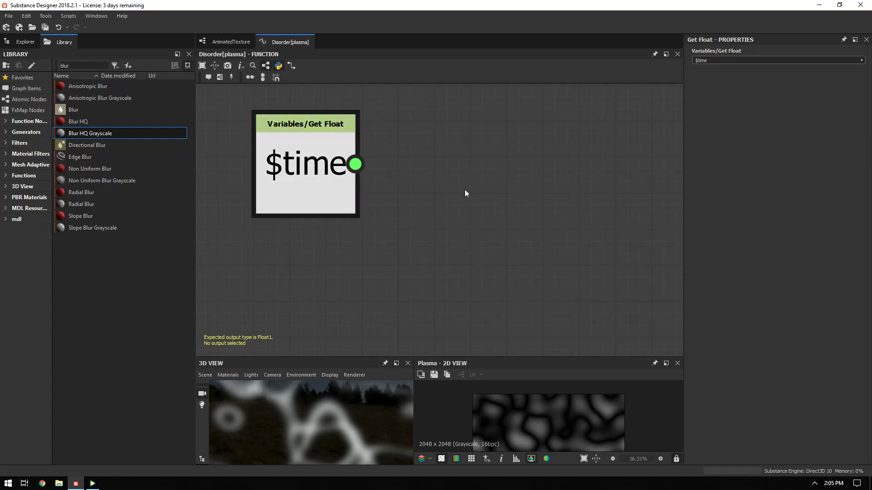
{"action": "key", "text": "space"}
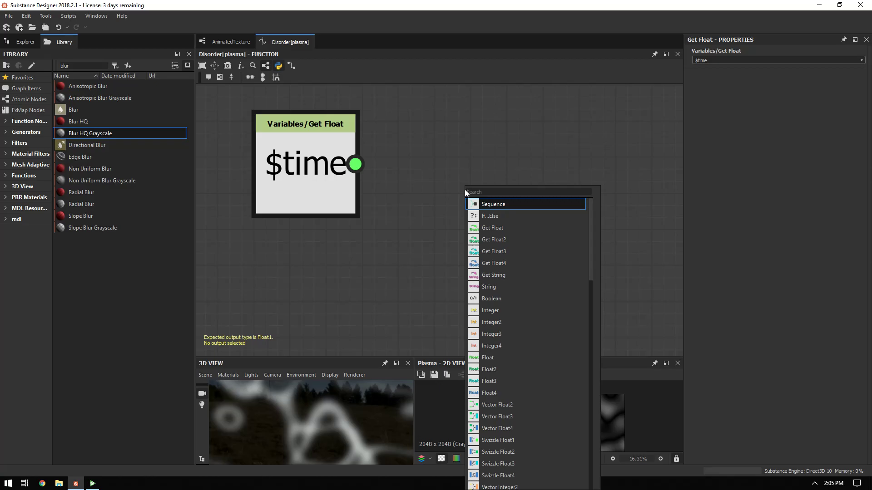
{"action": "type", "text": "*"}
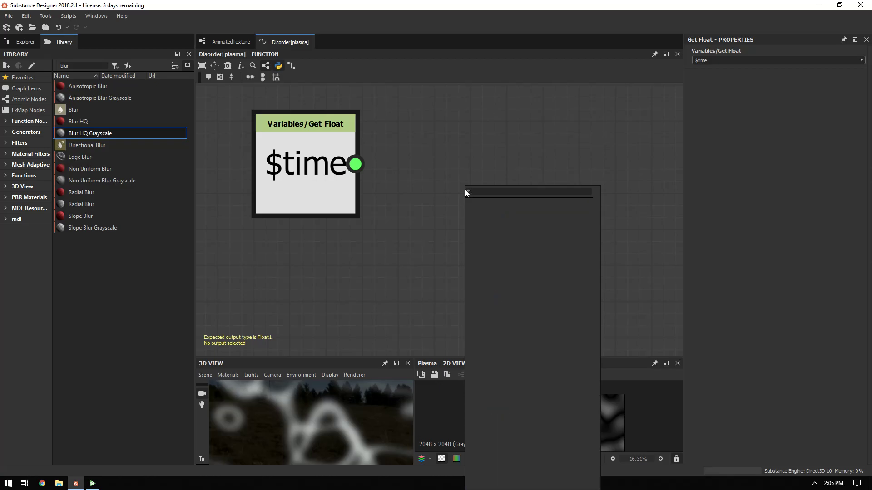
{"action": "key", "text": "BackSpace"}
{"action": "type", "text": "mu"}
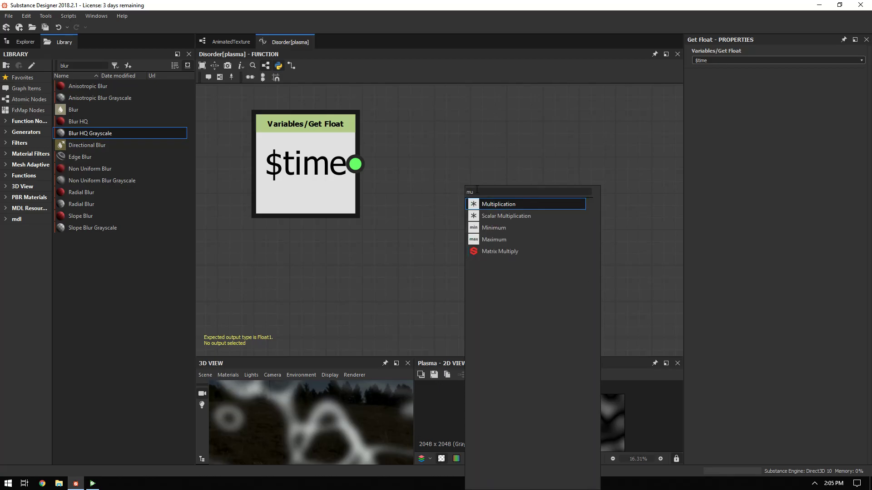
{"action": "left_click", "coordinate": [493, 204]}
{"action": "left_click_drag", "start_coordinate": [355, 163], "coordinate": [456, 230]}
Step: Add a Constant Float node below $time, connect it to the Multiplication node's second input and tidy the layout
{"action": "middle_click_drag", "start_coordinate": [438, 184], "coordinate": [516, 135]}
{"action": "right_click", "coordinate": [355, 220]}
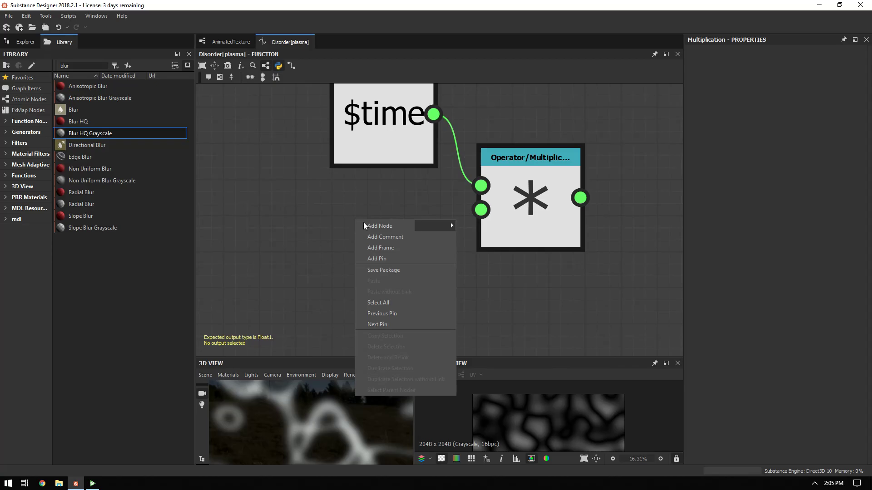
{"action": "mouse_move", "coordinate": [373, 227]}
{"action": "mouse_move", "coordinate": [481, 226]}
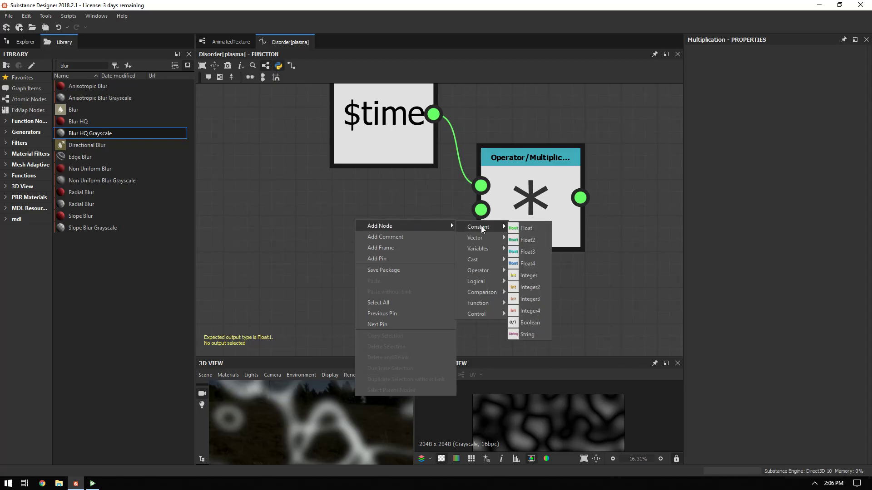
{"action": "left_click", "coordinate": [518, 228]}
{"action": "left_click_drag", "start_coordinate": [394, 222], "coordinate": [475, 213]}
{"action": "middle_click_drag", "start_coordinate": [519, 165], "coordinate": [480, 227]}
{"action": "left_click_drag", "start_coordinate": [494, 234], "coordinate": [495, 200]}
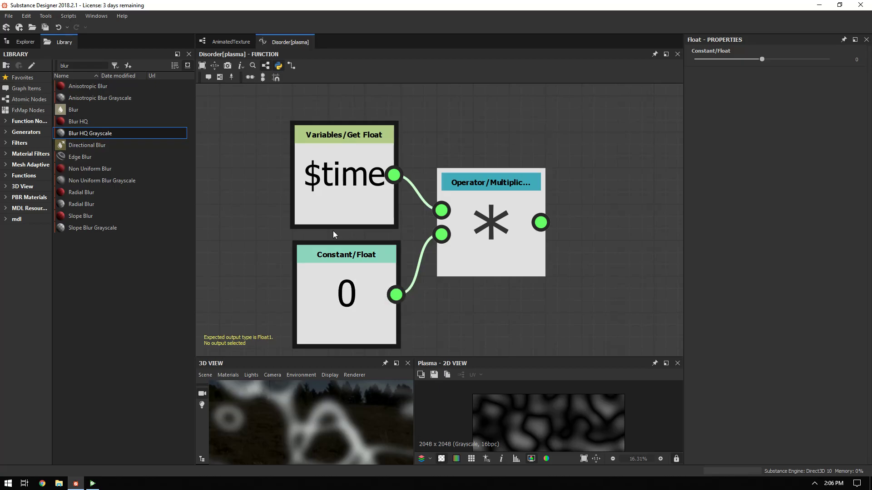
Step: Set the Constant Float node's value to 1
{"action": "left_click", "coordinate": [333, 176]}
{"action": "left_click", "coordinate": [472, 208]}
{"action": "left_click", "coordinate": [333, 307]}
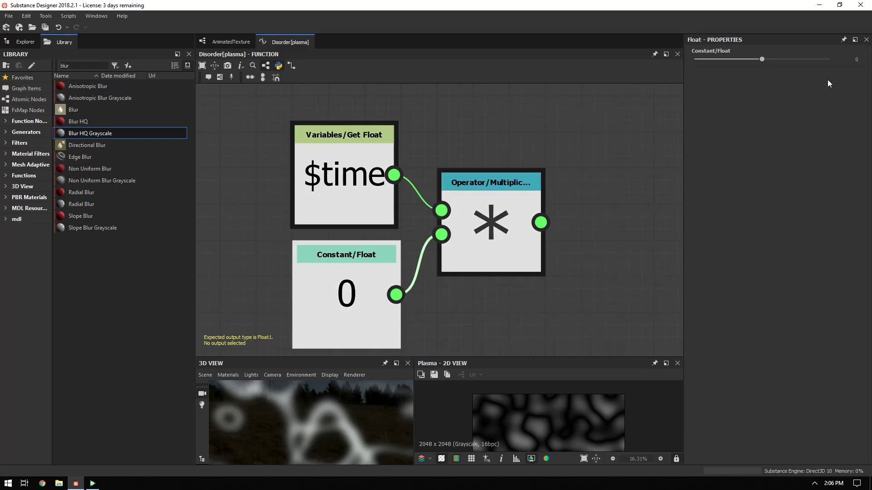
{"action": "double_click", "coordinate": [854, 59]}
{"action": "key", "text": "Return"}
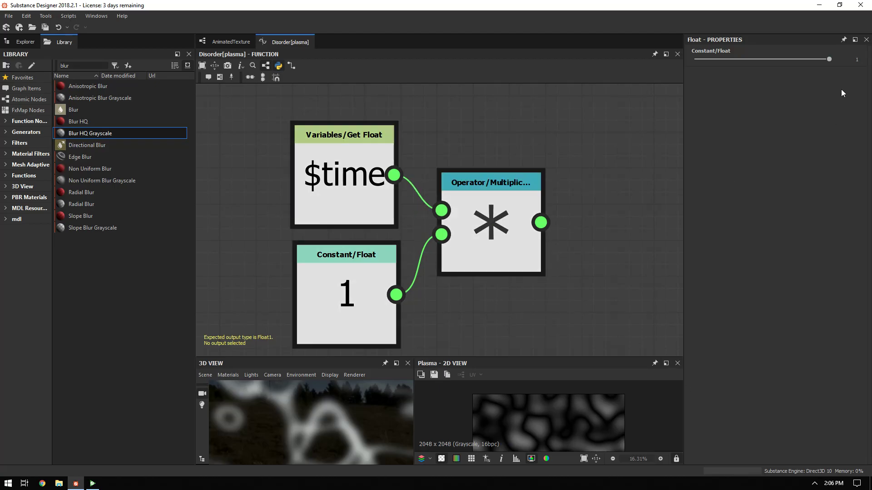
Step: Try 2 and 0.5 as the Constant Float multiplier, and return the value to 1
{"action": "left_click", "coordinate": [851, 58]}
{"action": "type", "text": "2"}
{"action": "key", "text": "Return"}
{"action": "left_click", "coordinate": [851, 56]}
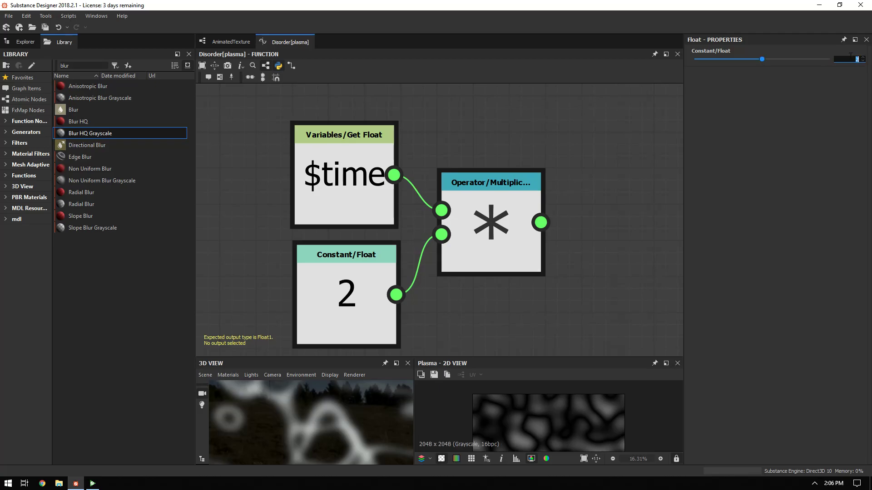
{"action": "type", "text": "0.5"}
{"action": "key", "text": "Return"}
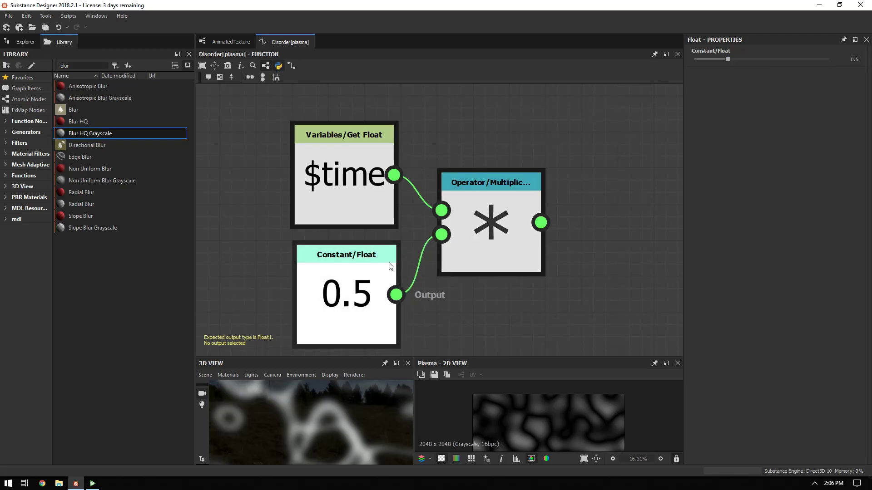
{"action": "middle_click_drag", "start_coordinate": [399, 267], "coordinate": [389, 259]}
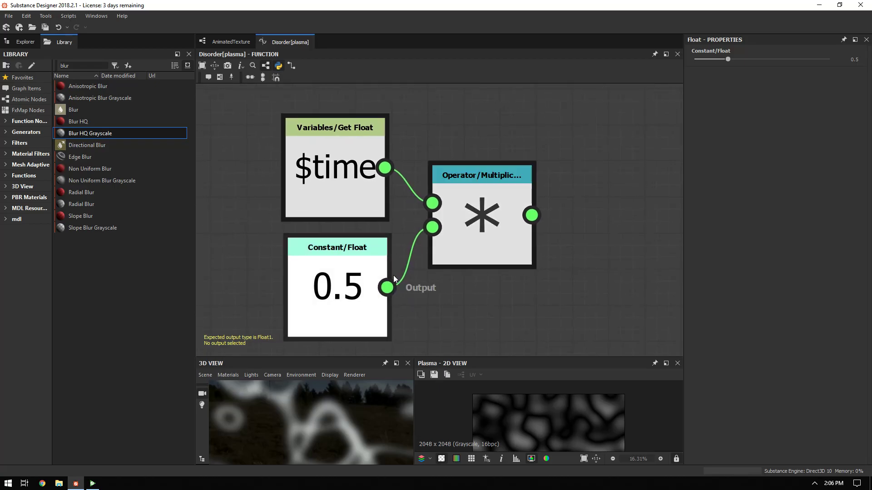
{"action": "left_click", "coordinate": [859, 60]}
{"action": "type", "text": "1"}
{"action": "key", "text": "Return"}
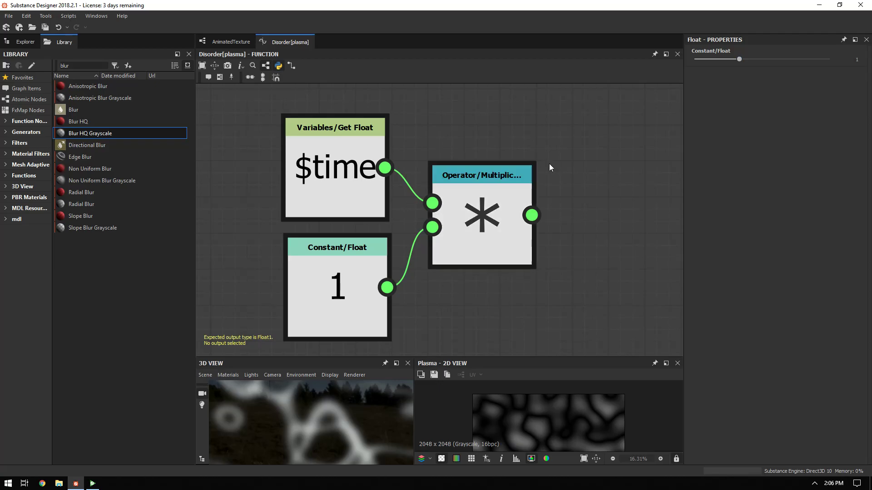
{"action": "left_click_drag", "start_coordinate": [426, 140], "coordinate": [562, 278]}
{"action": "left_click_drag", "start_coordinate": [269, 125], "coordinate": [432, 262]}
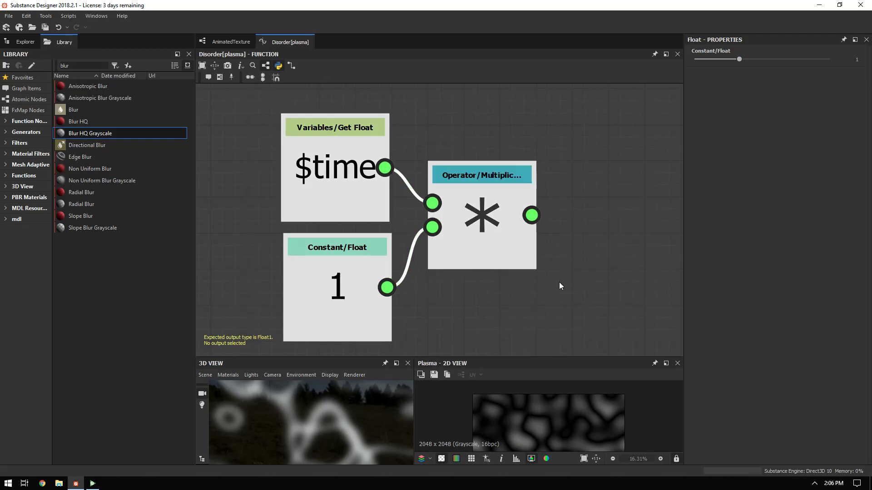
{"action": "middle_click_drag", "start_coordinate": [560, 283], "coordinate": [488, 79]}
{"action": "middle_click_drag", "start_coordinate": [495, 272], "coordinate": [470, 356]}
{"action": "scroll", "coordinate": [470, 200], "scroll_direction": "down", "scroll_amount": 1}
{"action": "middle_click_drag", "start_coordinate": [432, 208], "coordinate": [424, 280]}
{"action": "scroll", "coordinate": [488, 216], "scroll_direction": "down", "scroll_amount": 4}
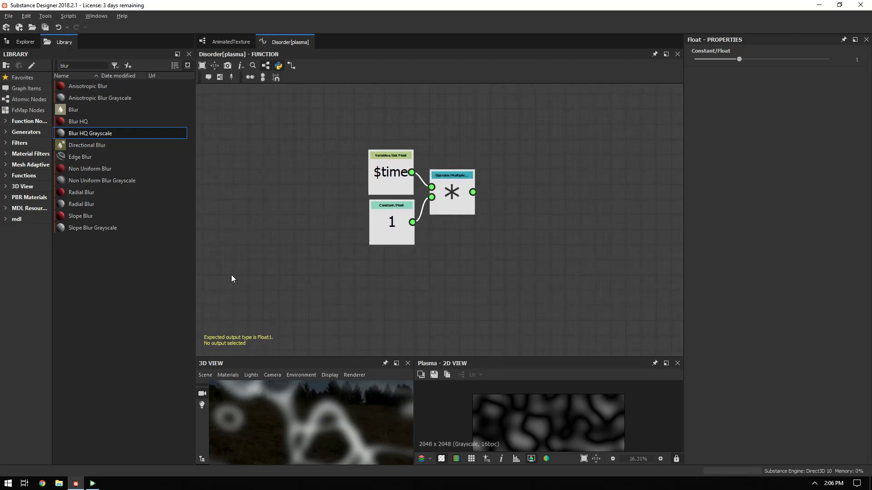
{"action": "middle_click_drag", "start_coordinate": [547, 220], "coordinate": [354, 231]}
{"action": "mouse_move", "coordinate": [476, 203]}
{"action": "middle_mouse_down"}
{"action": "mouse_move", "coordinate": [391, 208]}
{"action": "mouse_move", "coordinate": [610, 219]}
{"action": "middle_mouse_up"}
{"action": "right_click_drag", "start_coordinate": [592, 218], "coordinate": [536, 429], "text": "alt"}
{"action": "middle_click_drag", "start_coordinate": [565, 258], "coordinate": [299, 220]}
{"action": "middle_click_drag", "start_coordinate": [336, 153], "coordinate": [446, 144]}
{"action": "scroll", "coordinate": [452, 240], "scroll_direction": "down", "scroll_amount": 2}
{"action": "scroll", "coordinate": [405, 185], "scroll_direction": "up", "scroll_amount": 9}
{"action": "middle_click_drag", "start_coordinate": [511, 195], "coordinate": [407, 170]}
{"action": "scroll", "coordinate": [454, 223], "scroll_direction": "up", "scroll_amount": 5}
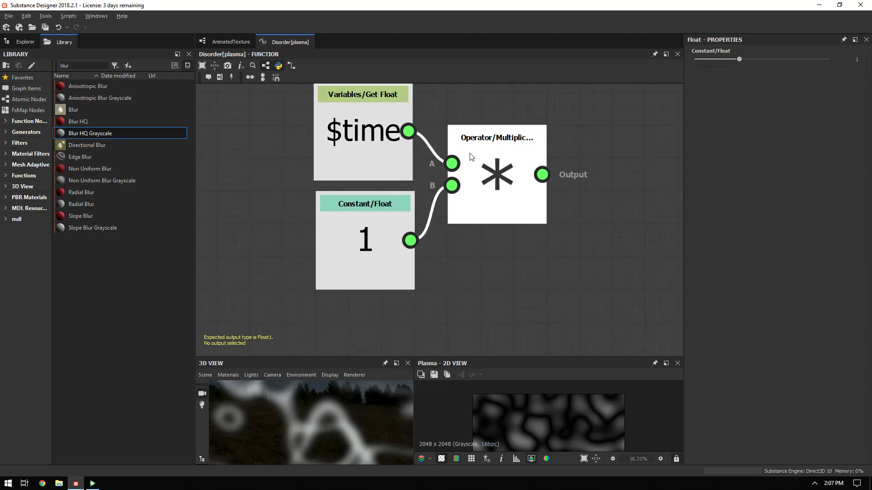
Step: Set the Multiplication node as the output node of the Disorder function
{"action": "middle_click_drag", "start_coordinate": [457, 152], "coordinate": [445, 189]}
{"action": "left_click", "coordinate": [492, 191]}
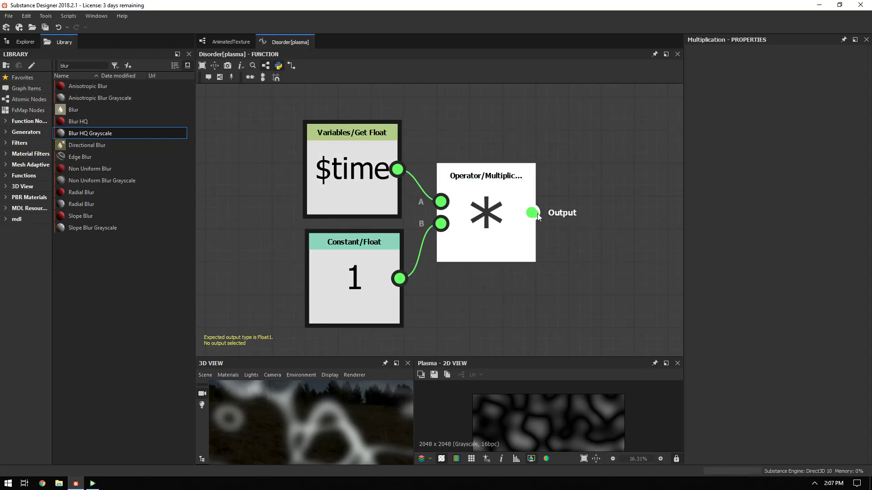
{"action": "middle_click_drag", "start_coordinate": [584, 216], "coordinate": [545, 219]}
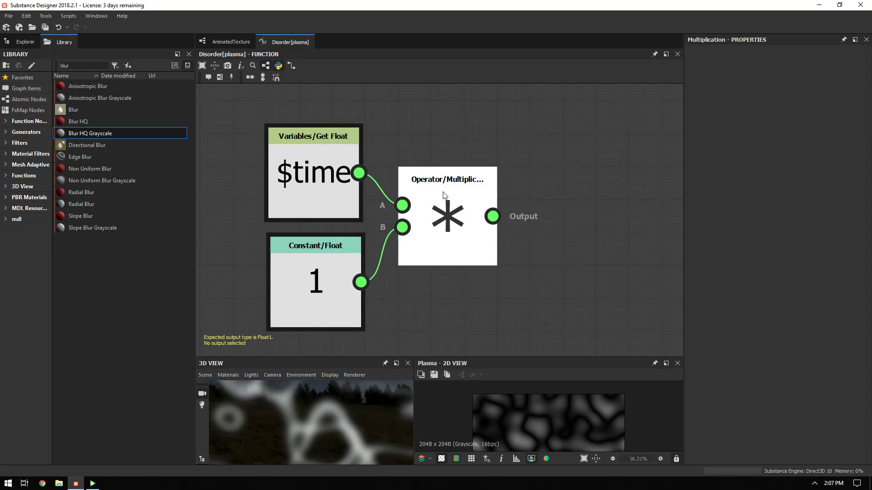
{"action": "right_click", "coordinate": [440, 192]}
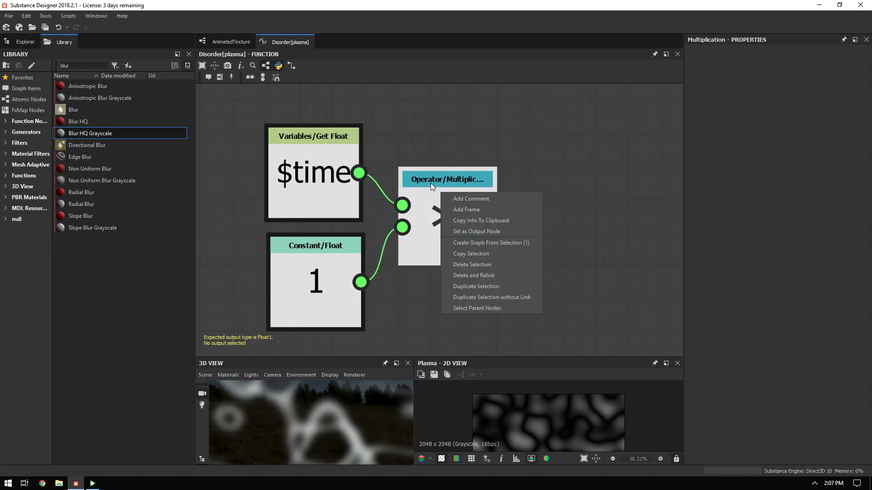
{"action": "left_click", "coordinate": [470, 232]}
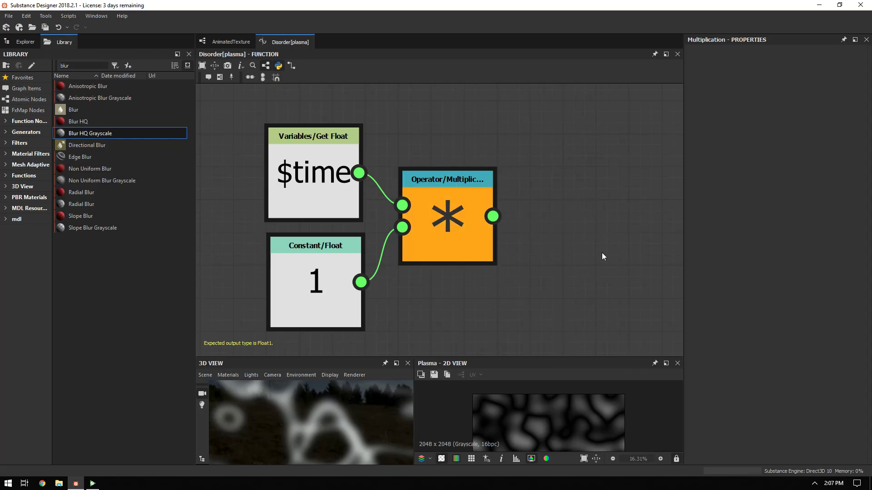
Step: Copy all three function nodes and paste them into a new empty function on the lower Plasma node's Disorder parameter
{"action": "left_click_drag", "start_coordinate": [235, 100], "coordinate": [546, 331]}
{"action": "middle_click_drag", "start_coordinate": [433, 133], "coordinate": [473, 131]}
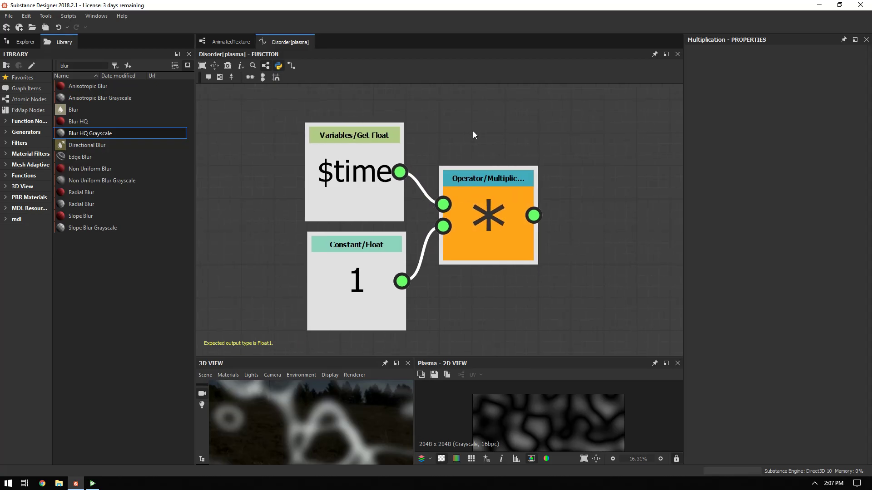
{"action": "left_click", "coordinate": [236, 41]}
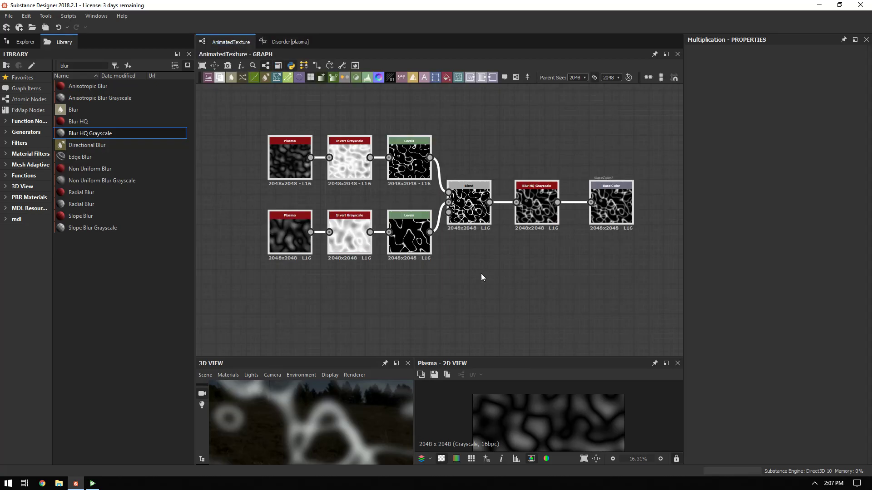
{"action": "left_click", "coordinate": [301, 235]}
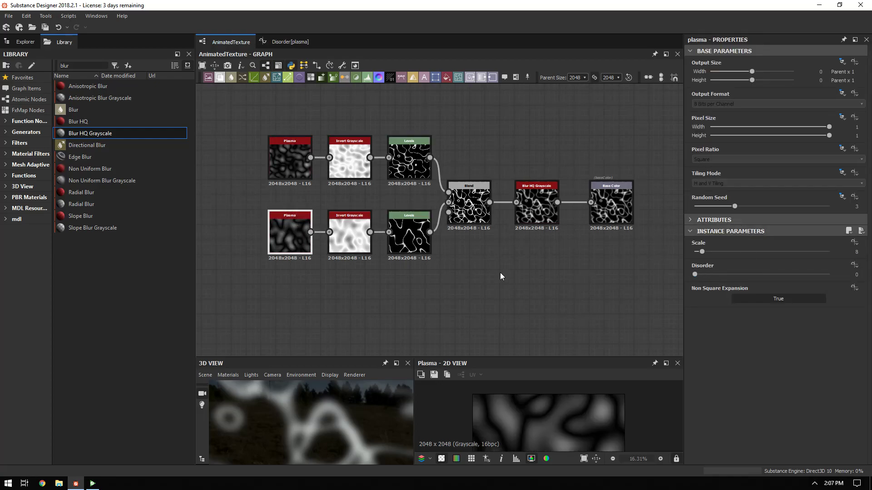
{"action": "left_click", "coordinate": [855, 266]}
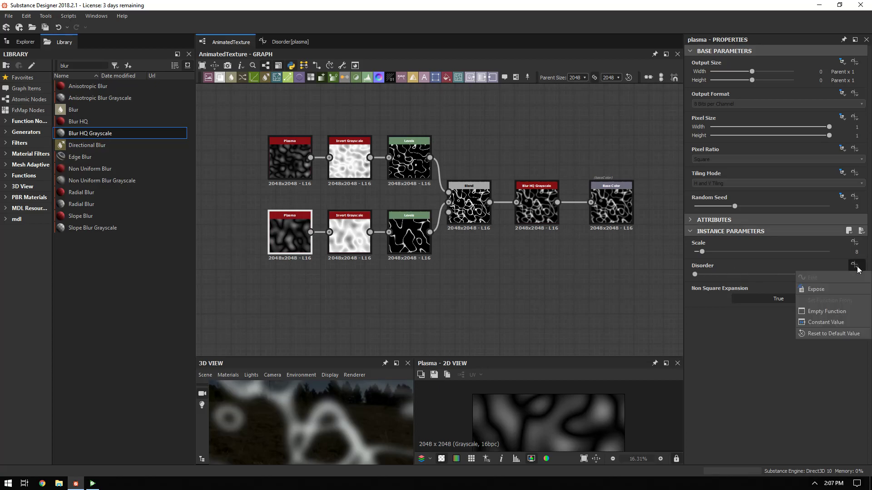
{"action": "left_click", "coordinate": [835, 311]}
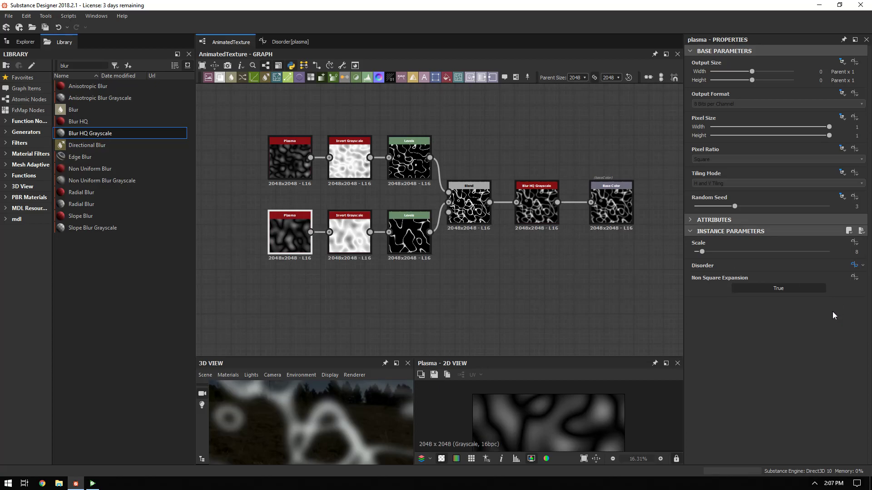
{"action": "left_click", "coordinate": [855, 267]}
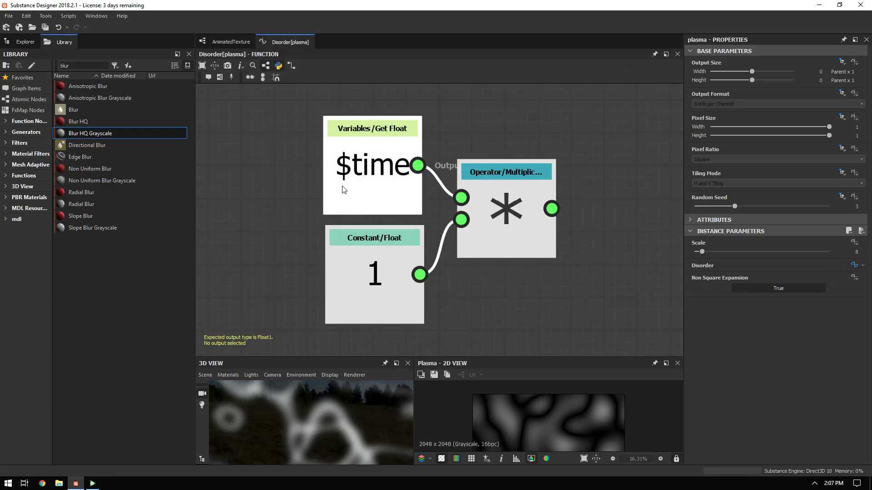
Step: Set the pasted Multiplication node as the function's output node and return to the AnimatedTexture graph
{"action": "right_click", "coordinate": [494, 188]}
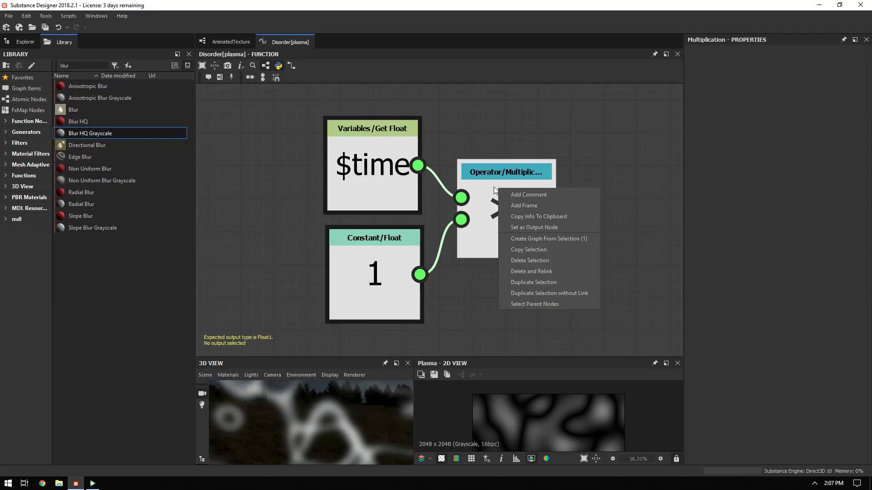
{"action": "left_click", "coordinate": [564, 227]}
{"action": "left_click", "coordinate": [605, 279]}
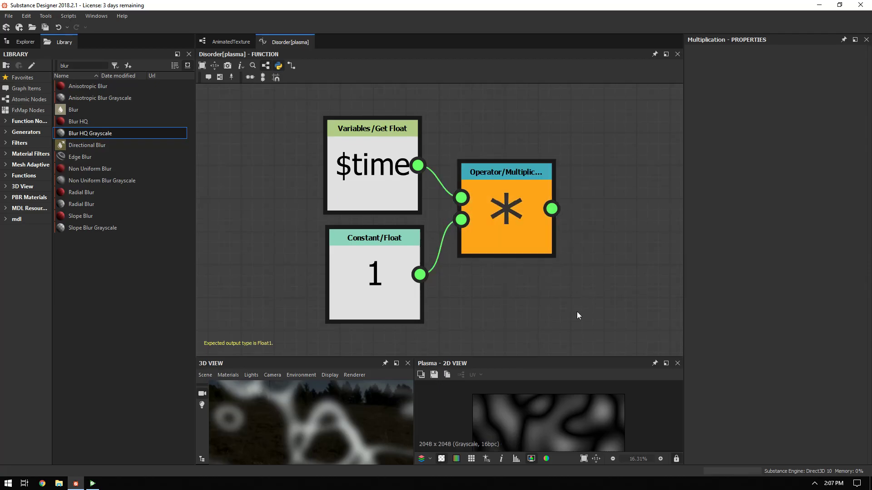
{"action": "left_click_drag", "start_coordinate": [285, 90], "coordinate": [563, 317]}
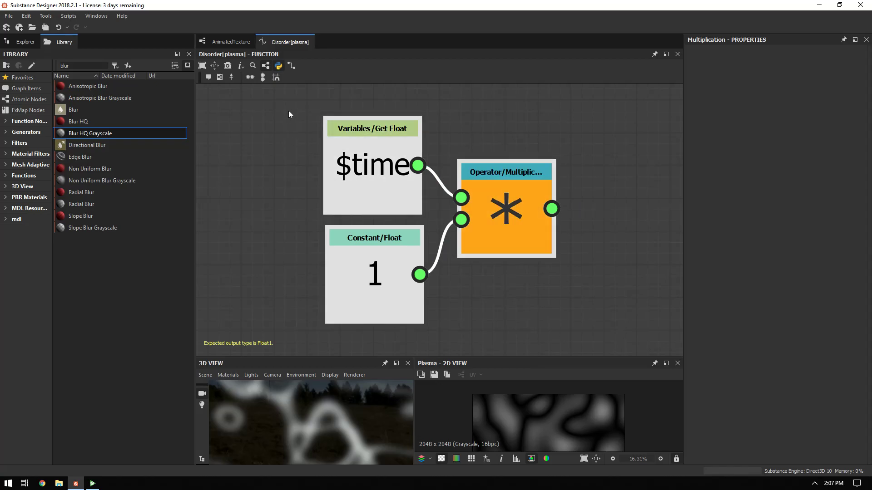
{"action": "left_click", "coordinate": [292, 150]}
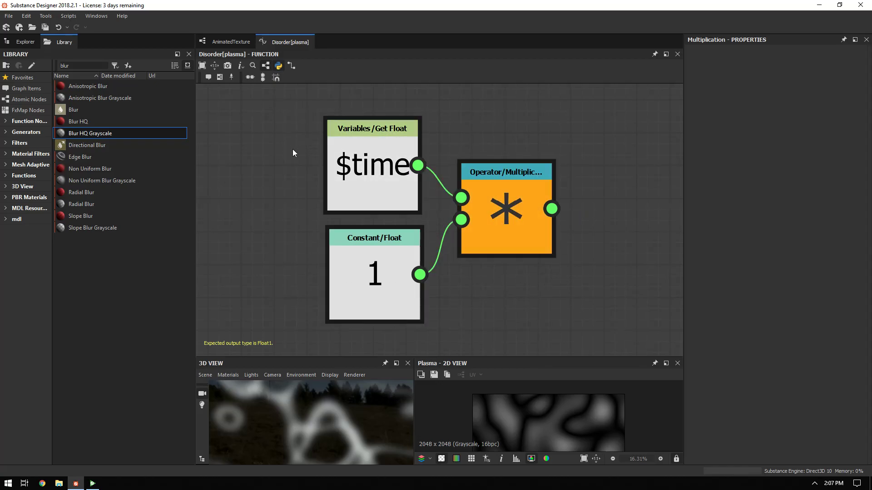
{"action": "left_click", "coordinate": [228, 41]}
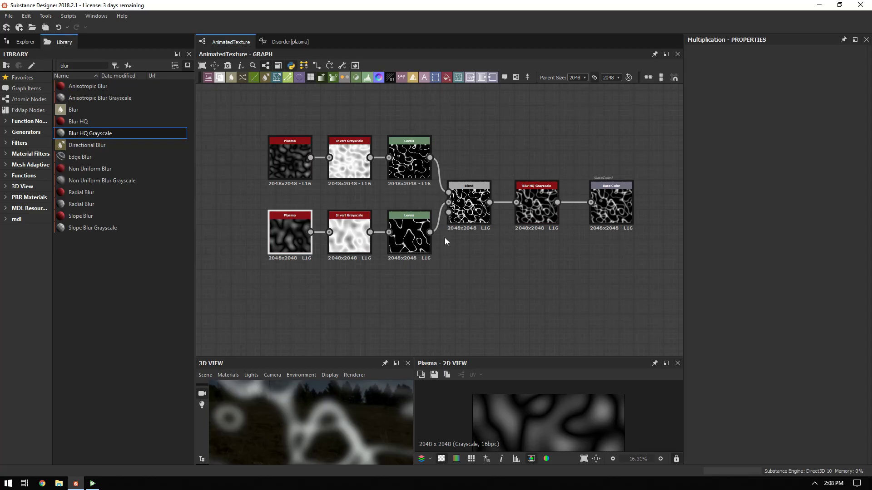
{"action": "left_click", "coordinate": [92, 483]}
{"action": "left_click_drag", "start_coordinate": [91, 98], "coordinate": [107, 69]}
{"action": "left_click", "coordinate": [26, 28]}
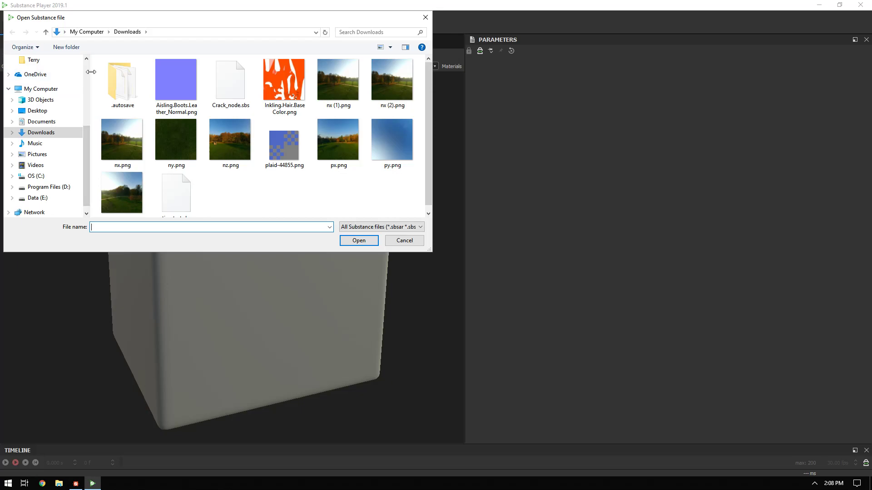
{"action": "scroll", "coordinate": [54, 82], "scroll_direction": "up", "scroll_amount": 4}
{"action": "left_click", "coordinate": [37, 78]}
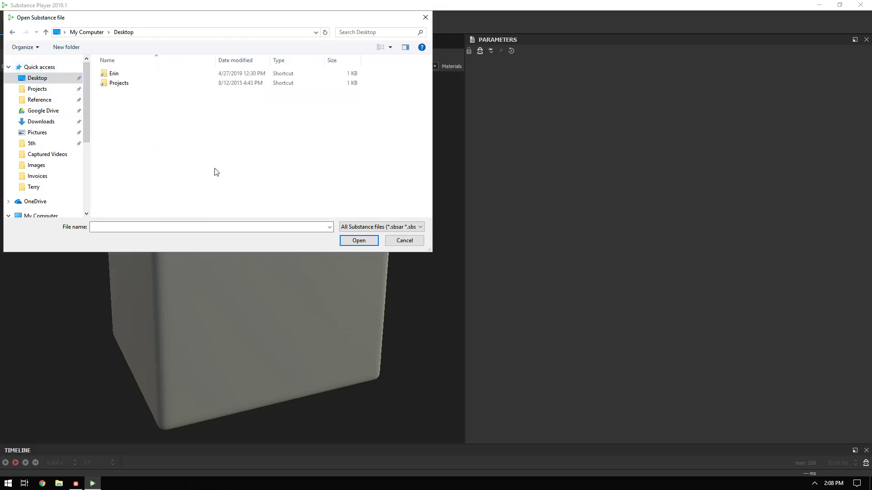
{"action": "left_click", "coordinate": [402, 240]}
{"action": "left_click", "coordinate": [81, 484]}
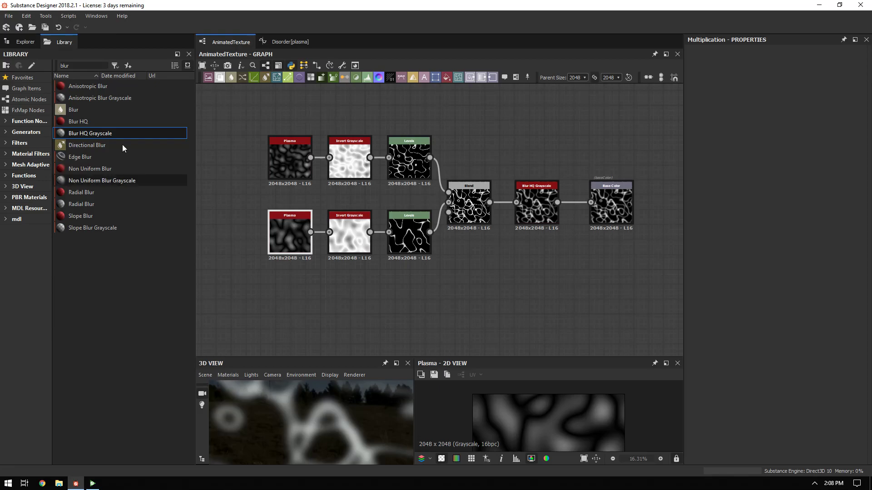
Step: Save the unsaved package as AnimatedTexture.sbs in the Desktop folder
{"action": "left_click", "coordinate": [34, 44]}
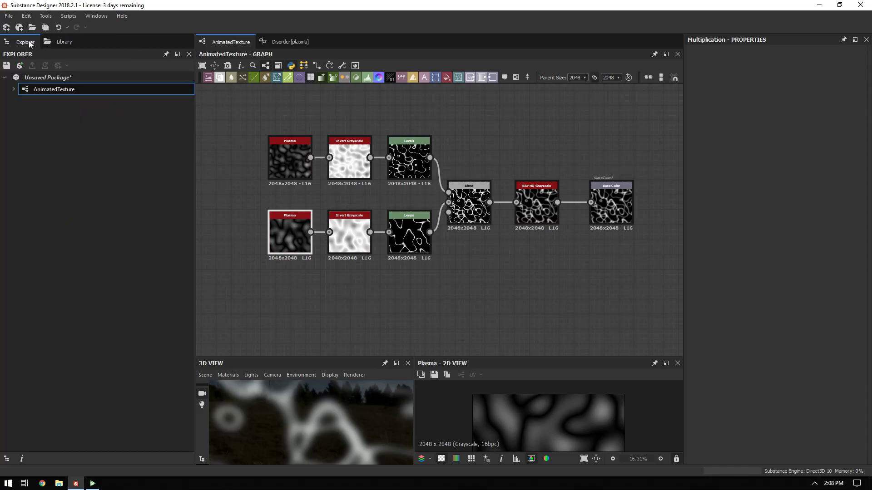
{"action": "right_click", "coordinate": [54, 89]}
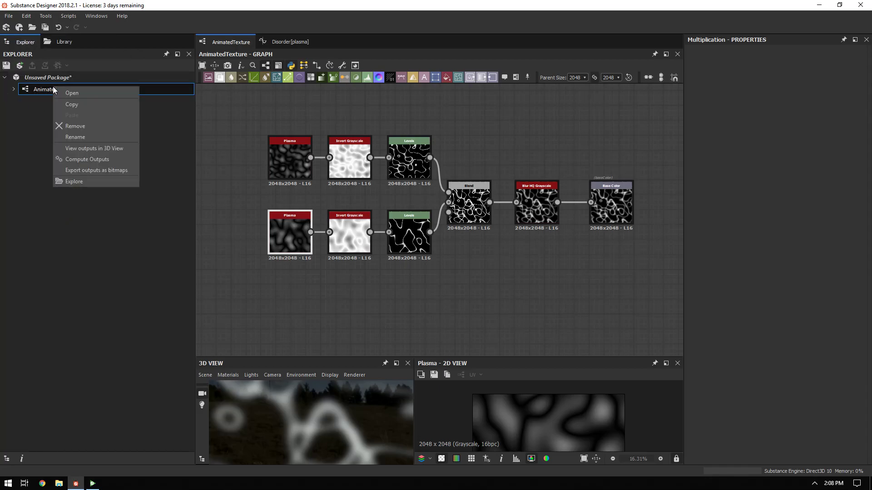
{"action": "right_click", "coordinate": [43, 78]}
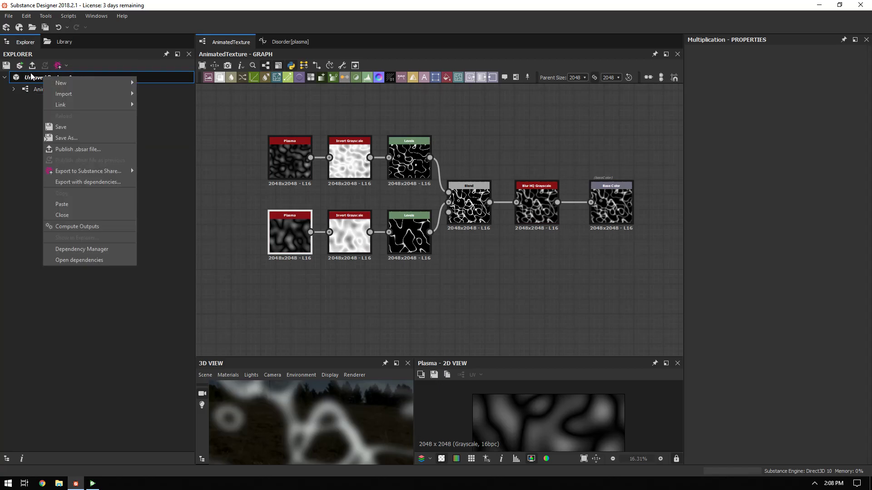
{"action": "left_click", "coordinate": [72, 138]}
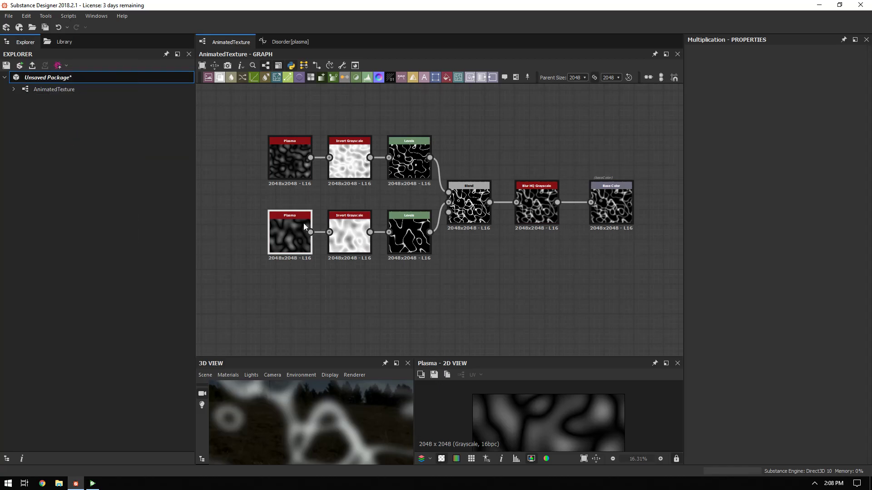
{"action": "left_click", "coordinate": [70, 73]}
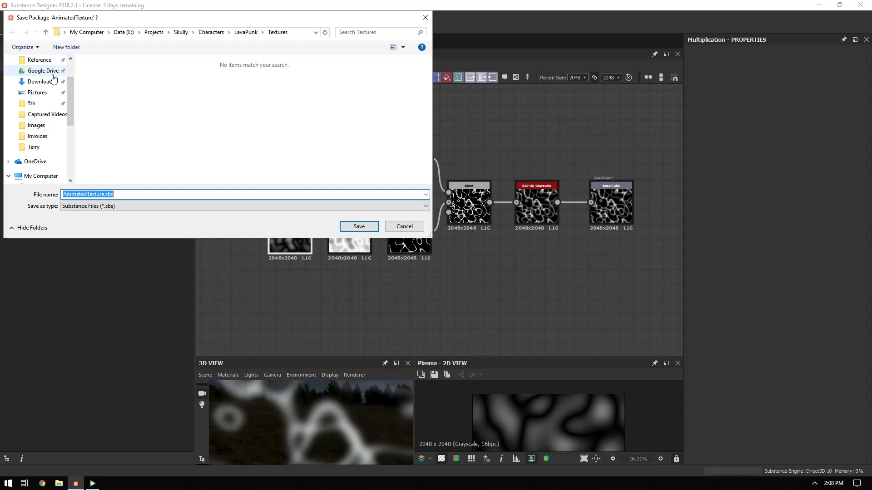
{"action": "left_click", "coordinate": [70, 70]}
{"action": "left_click", "coordinate": [37, 78]}
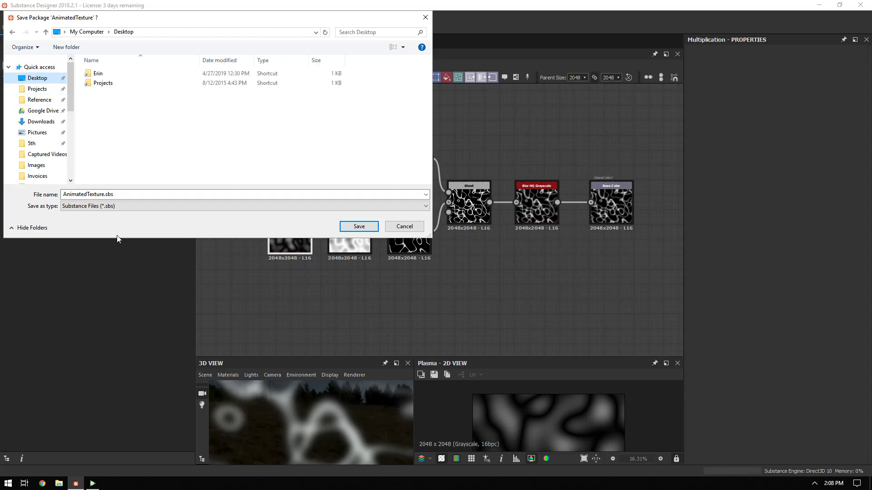
{"action": "left_click", "coordinate": [90, 194]}
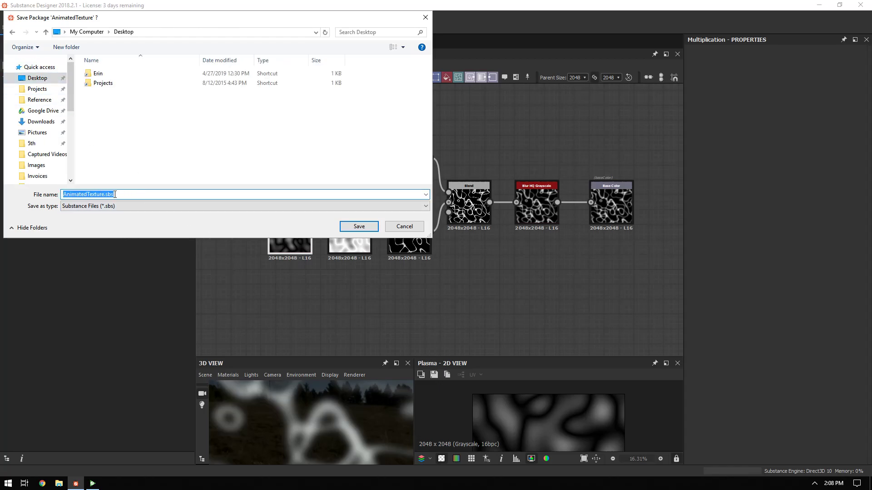
{"action": "left_click", "coordinate": [353, 226]}
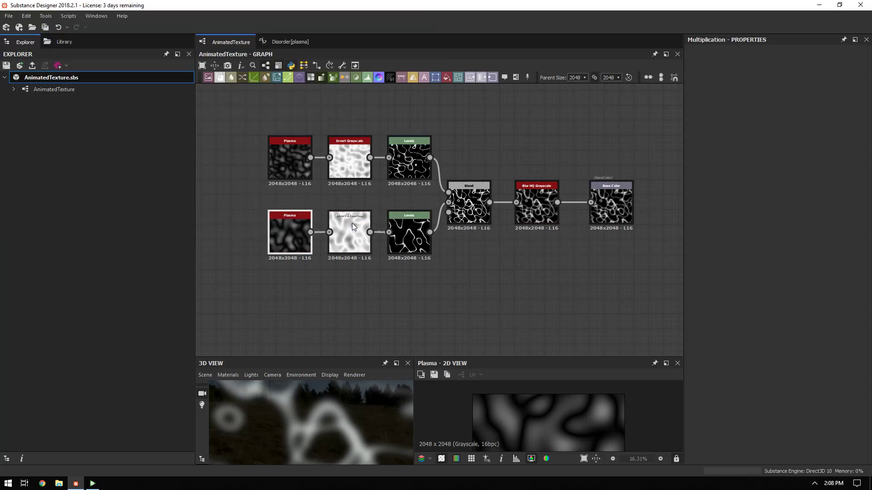
Step: Switch to Substance Player and open AnimatedTexture.sbs from the Desktop folder
{"action": "left_click", "coordinate": [819, 5]}
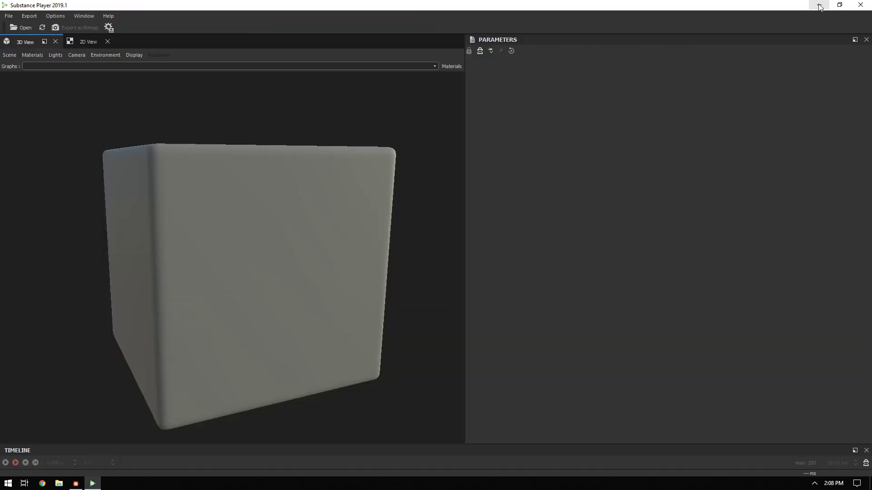
{"action": "left_click", "coordinate": [23, 28]}
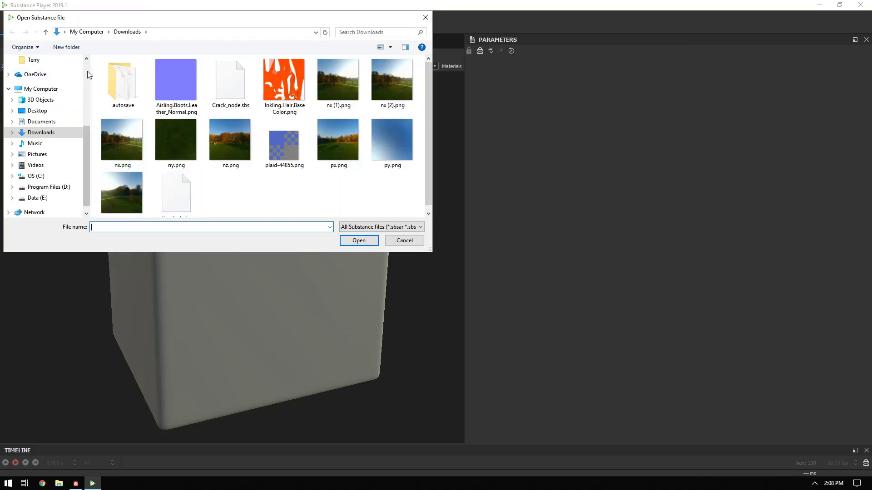
{"action": "scroll", "coordinate": [90, 75], "scroll_direction": "up", "scroll_amount": 4}
{"action": "left_click", "coordinate": [45, 78]}
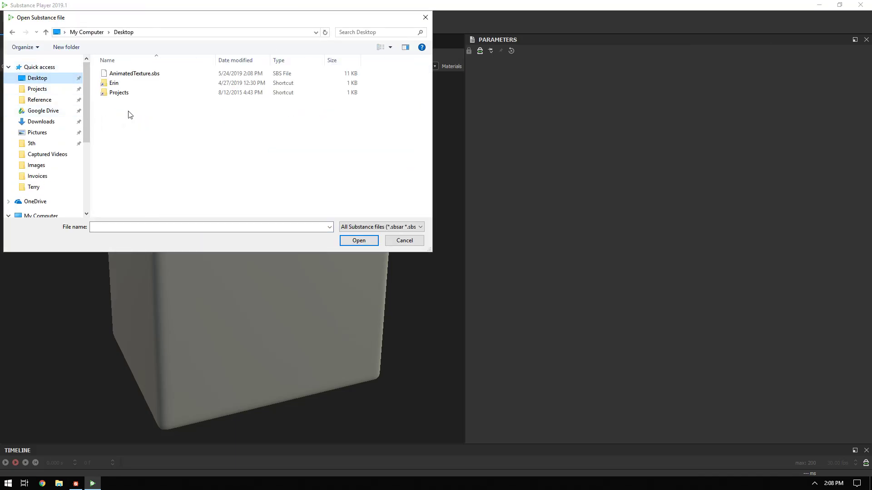
{"action": "left_click", "coordinate": [131, 73]}
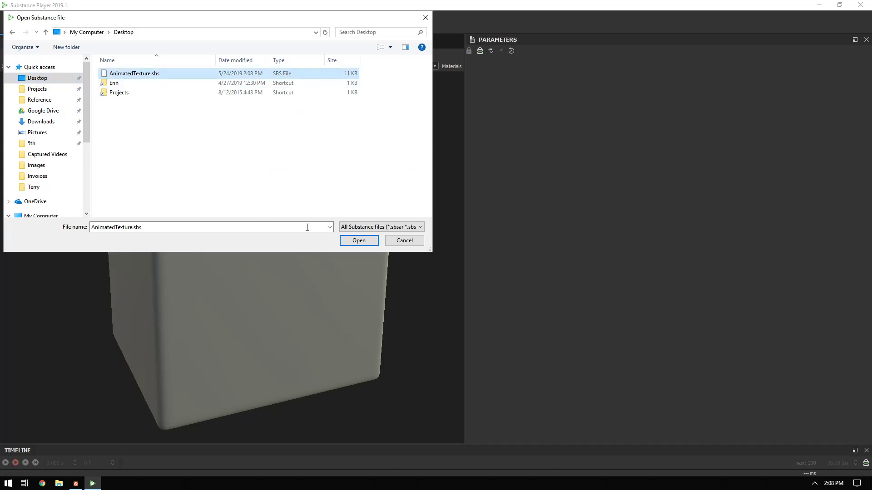
{"action": "left_click", "coordinate": [348, 241]}
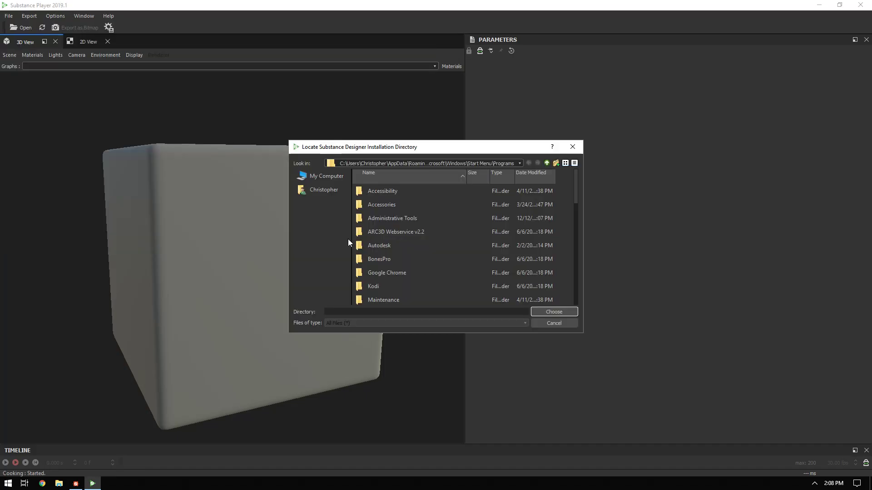
Step: Enlarge the Substance Designer installation directory dialog and browse to the Program Files (D:) drive
{"action": "left_click_drag", "start_coordinate": [438, 147], "coordinate": [386, 98]}
{"action": "left_click_drag", "start_coordinate": [530, 285], "coordinate": [624, 368]}
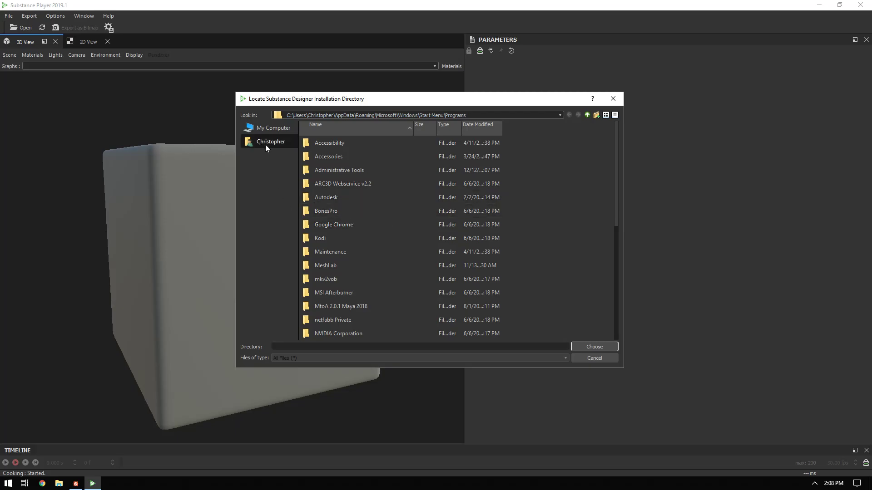
{"action": "left_click", "coordinate": [268, 129]}
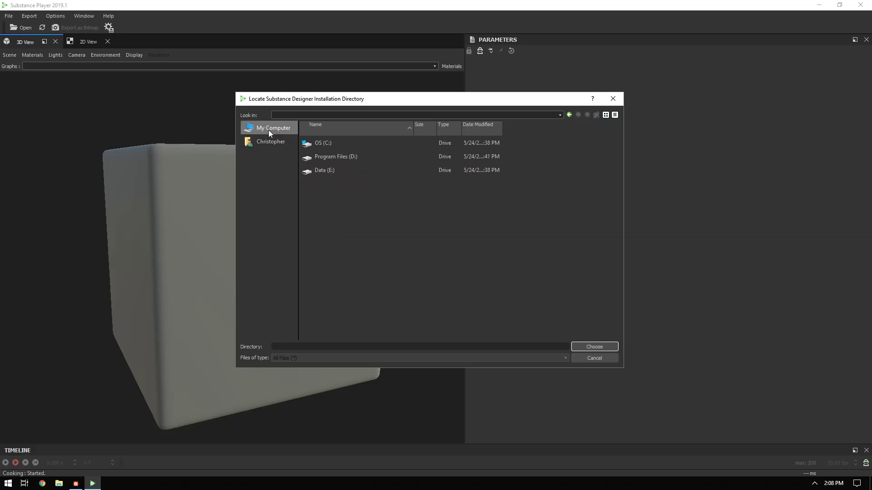
{"action": "double_click", "coordinate": [355, 156]}
{"action": "left_click", "coordinate": [334, 180]}
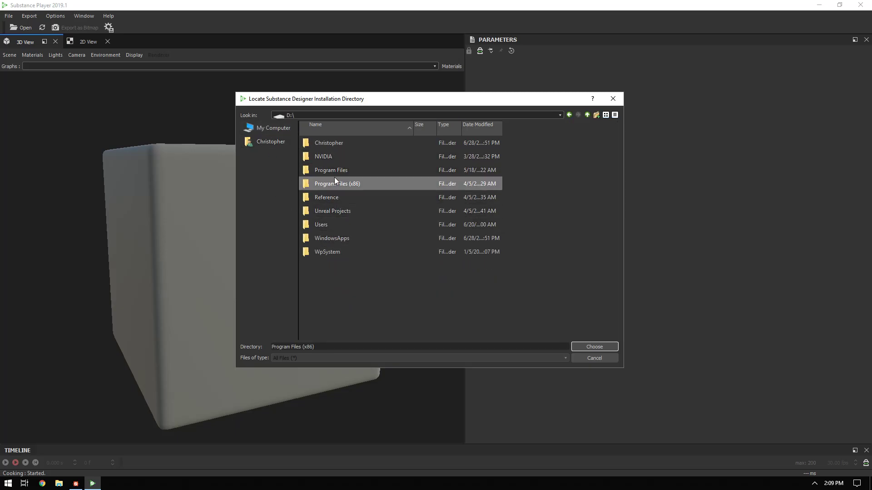
{"action": "double_click", "coordinate": [335, 181]}
{"action": "left_click", "coordinate": [350, 224]}
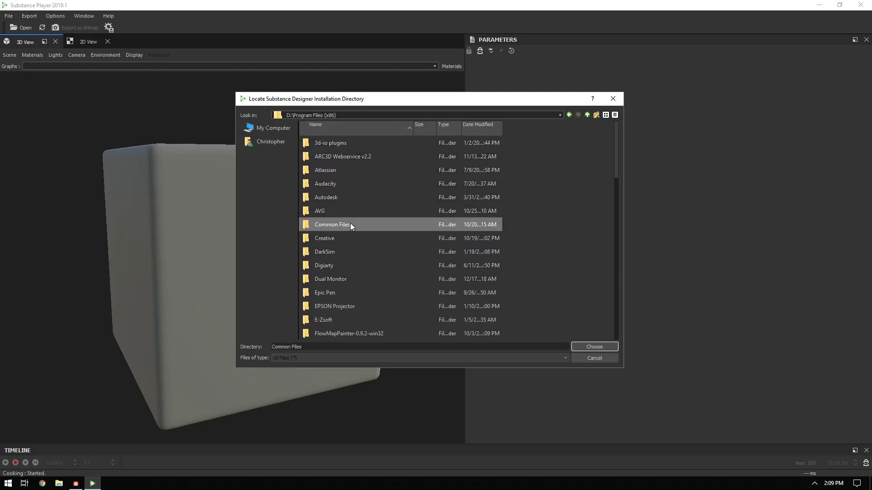
{"action": "left_click", "coordinate": [336, 167]}
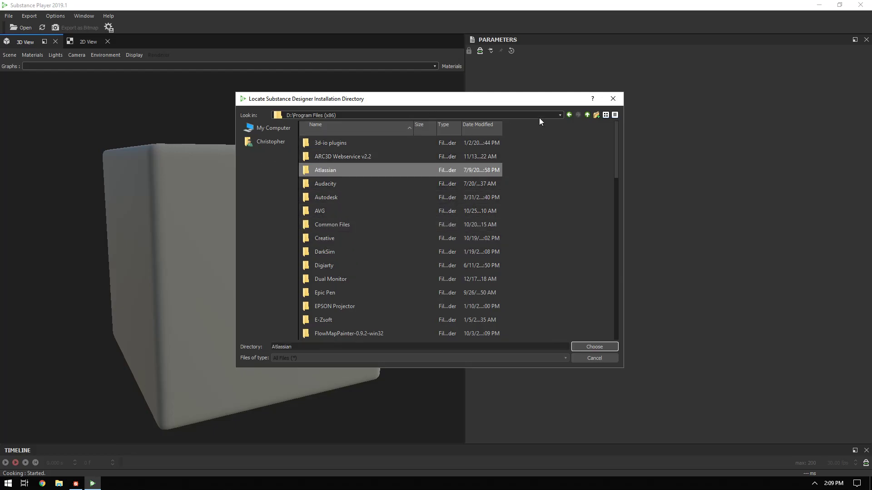
{"action": "left_click", "coordinate": [587, 115]}
Step: Choose D:\Program Files\Allegorithmic\Substance Designer as the Substance Designer installation directory
{"action": "left_click", "coordinate": [341, 200]}
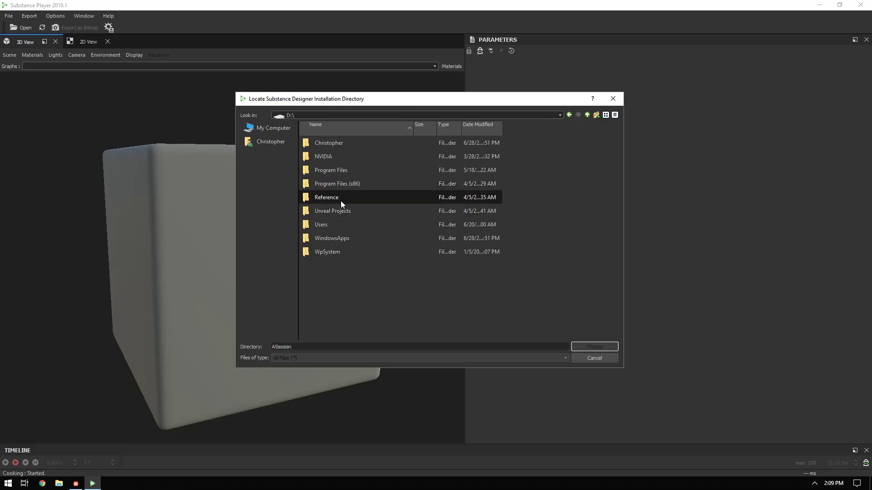
{"action": "double_click", "coordinate": [344, 173]}
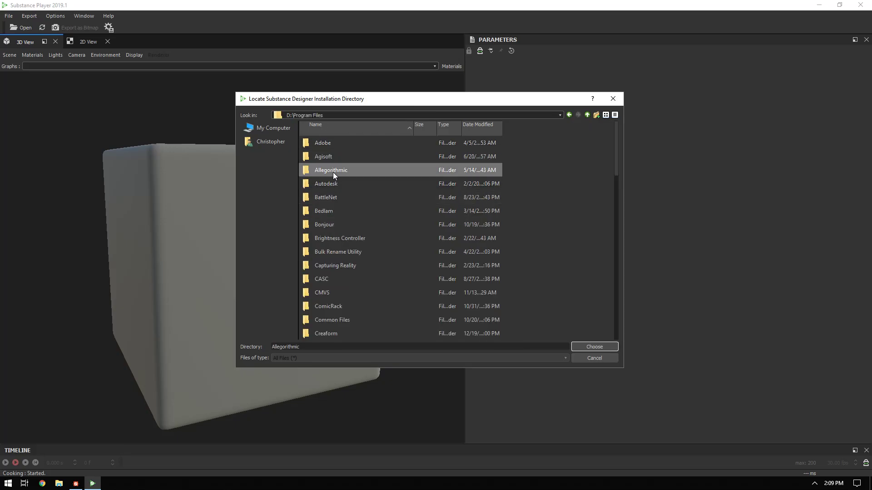
{"action": "double_click", "coordinate": [334, 173]}
{"action": "double_click", "coordinate": [343, 170]}
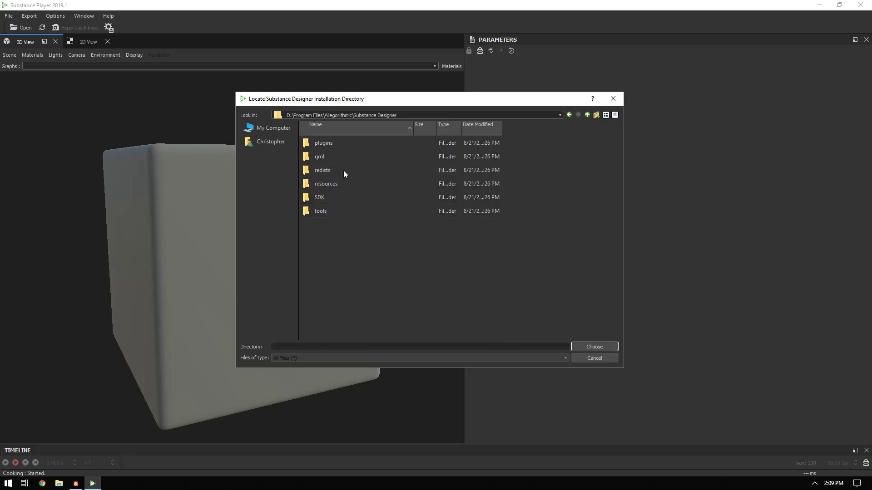
{"action": "left_click", "coordinate": [595, 348]}
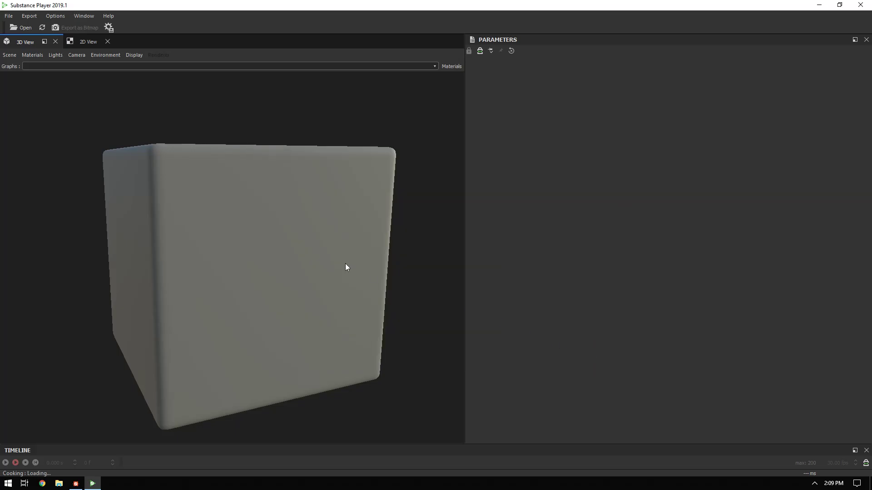
Step: Examine the surface reflections of the AnimatedTexture material on the cube from several angles
{"action": "left_click_drag", "start_coordinate": [218, 179], "coordinate": [273, 282]}
{"action": "right_click_drag", "start_coordinate": [273, 282], "coordinate": [259, 226]}
{"action": "left_click_drag", "start_coordinate": [259, 226], "coordinate": [240, 189]}
{"action": "right_click_drag", "start_coordinate": [241, 189], "coordinate": [290, 291]}
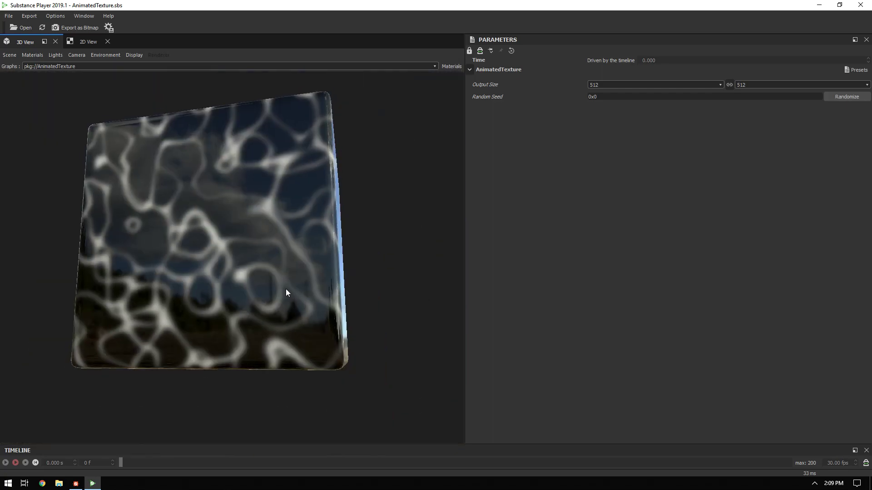
{"action": "left_click_drag", "start_coordinate": [290, 291], "coordinate": [313, 301]}
{"action": "left_click", "coordinate": [91, 483]}
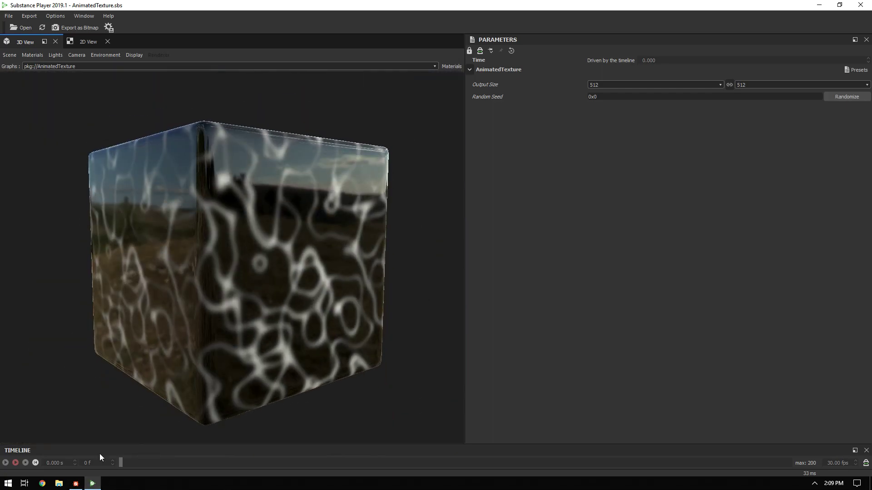
{"action": "left_click_drag", "start_coordinate": [265, 263], "coordinate": [169, 180]}
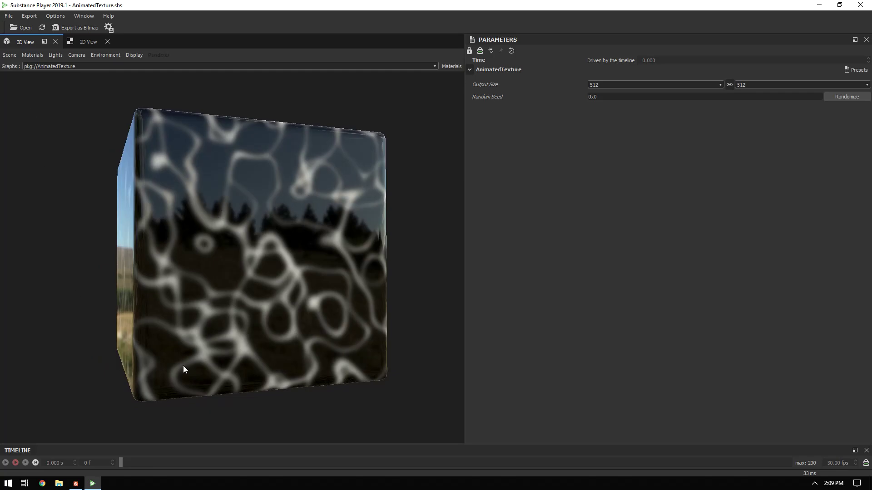
Step: Switch to Substance Designer and select the Roughness output node in the AnimatedTexture graph
{"action": "left_click", "coordinate": [75, 484]}
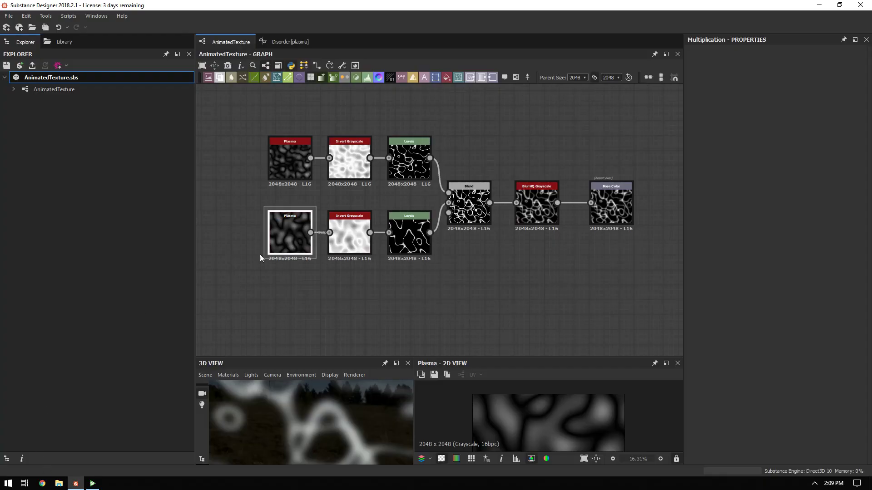
{"action": "right_click", "coordinate": [338, 231]}
{"action": "middle_click_drag", "start_coordinate": [553, 345], "coordinate": [324, 202]}
{"action": "scroll", "coordinate": [424, 196], "scroll_direction": "down", "scroll_amount": 5}
{"action": "middle_click_drag", "start_coordinate": [611, 184], "coordinate": [454, 191]}
{"action": "scroll", "coordinate": [454, 185], "scroll_direction": "up", "scroll_amount": 4}
{"action": "scroll", "coordinate": [364, 179], "scroll_direction": "up", "scroll_amount": 3}
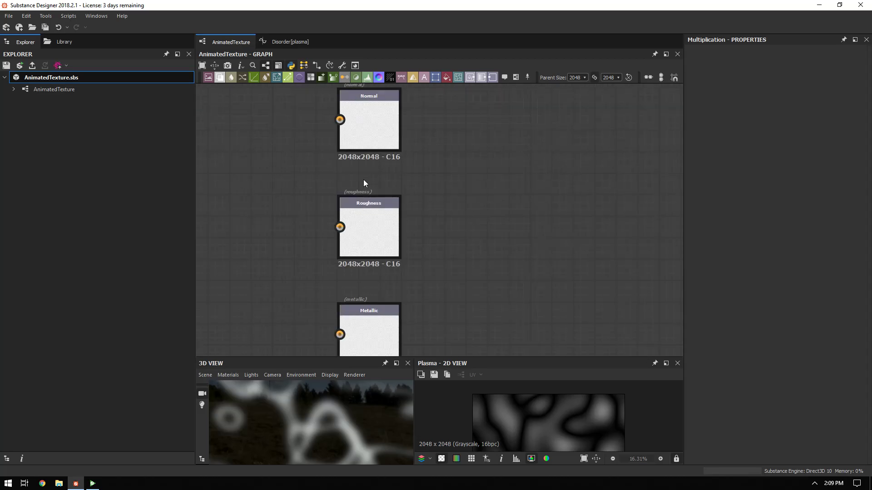
{"action": "middle_click_drag", "start_coordinate": [329, 228], "coordinate": [386, 230]}
{"action": "scroll", "coordinate": [386, 229], "scroll_direction": "up", "scroll_amount": 1}
{"action": "left_click", "coordinate": [420, 218]}
{"action": "left_click", "coordinate": [316, 216]}
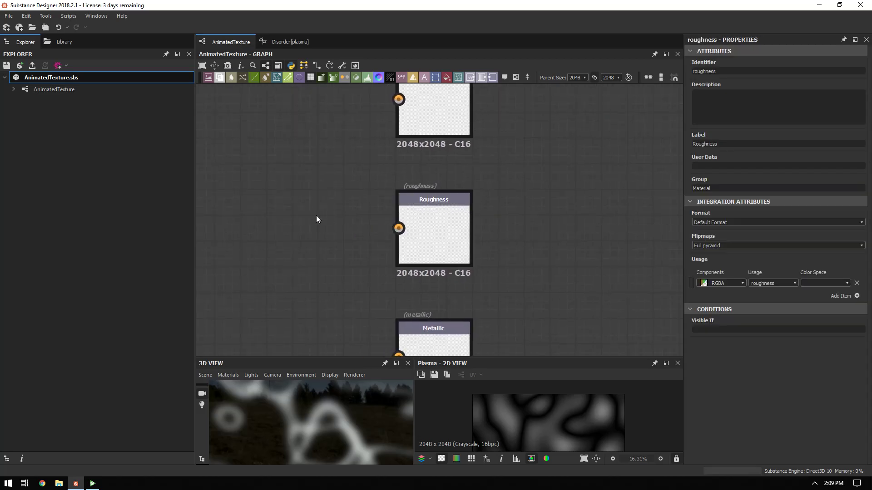
Step: Add a Uniform Color node beside the Roughness output node and connect it to that output
{"action": "key", "text": "space"}
{"action": "type", "text": "u"}
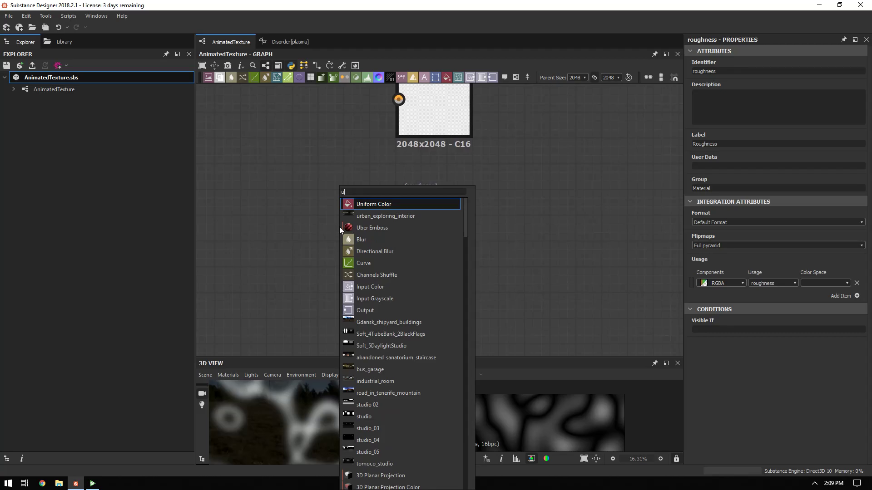
{"action": "left_click", "coordinate": [363, 207]}
{"action": "middle_click_drag", "start_coordinate": [332, 157], "coordinate": [348, 249]}
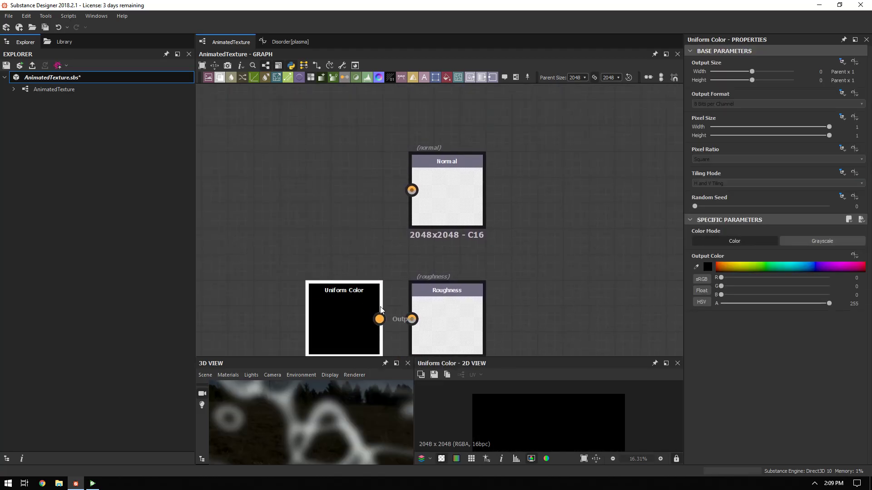
{"action": "middle_click_drag", "start_coordinate": [392, 315], "coordinate": [372, 255]}
{"action": "left_click_drag", "start_coordinate": [392, 264], "coordinate": [393, 260]}
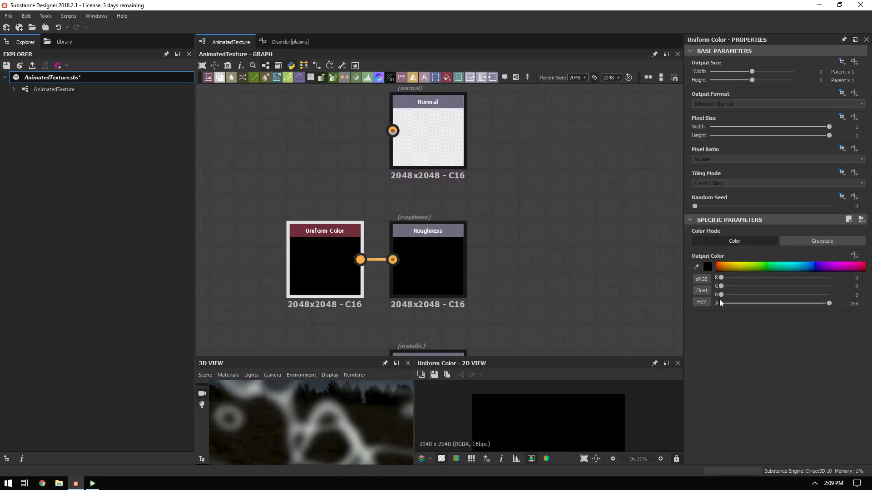
Step: Set the Uniform Color node to Grayscale with white (255) output, and enlarge the 3D view to inspect the material
{"action": "left_click", "coordinate": [799, 243]}
{"action": "left_click_drag", "start_coordinate": [787, 265], "coordinate": [868, 265]}
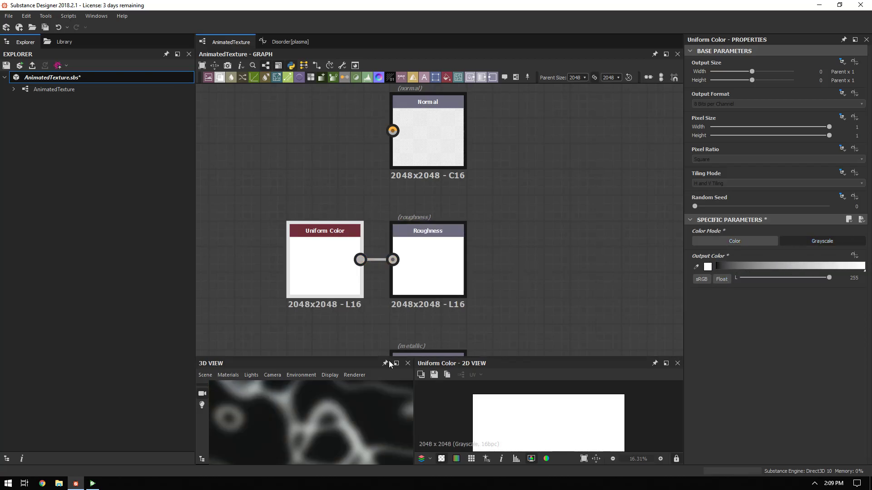
{"action": "left_click_drag", "start_coordinate": [415, 357], "coordinate": [416, 226]}
{"action": "scroll", "coordinate": [298, 329], "scroll_direction": "down", "scroll_amount": 3}
{"action": "scroll", "coordinate": [298, 328], "scroll_direction": "up", "scroll_amount": 8}
{"action": "left_click_drag", "start_coordinate": [298, 328], "coordinate": [264, 238]}
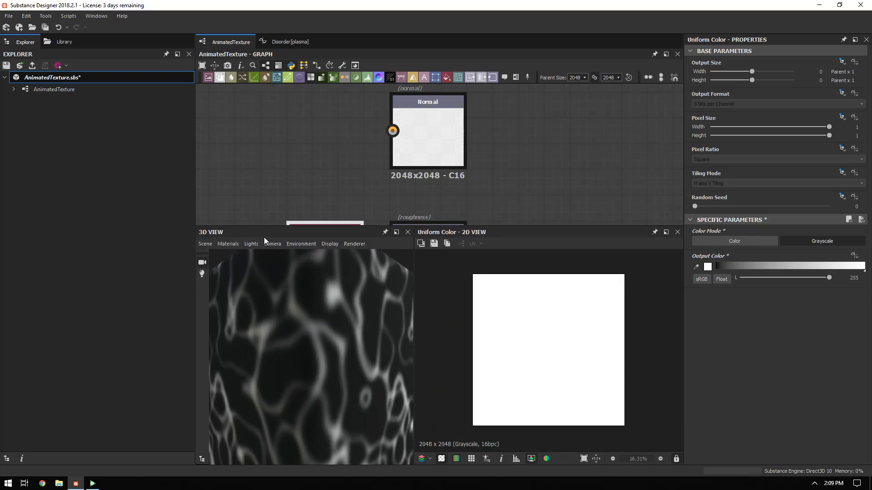
Step: Save the AnimatedTexture.sbs package, and reload it in Substance Player to inspect the updated cube
{"action": "right_click", "coordinate": [54, 75]}
{"action": "left_click", "coordinate": [77, 126]}
{"action": "left_click", "coordinate": [818, 5]}
{"action": "left_click_drag", "start_coordinate": [300, 283], "coordinate": [217, 235]}
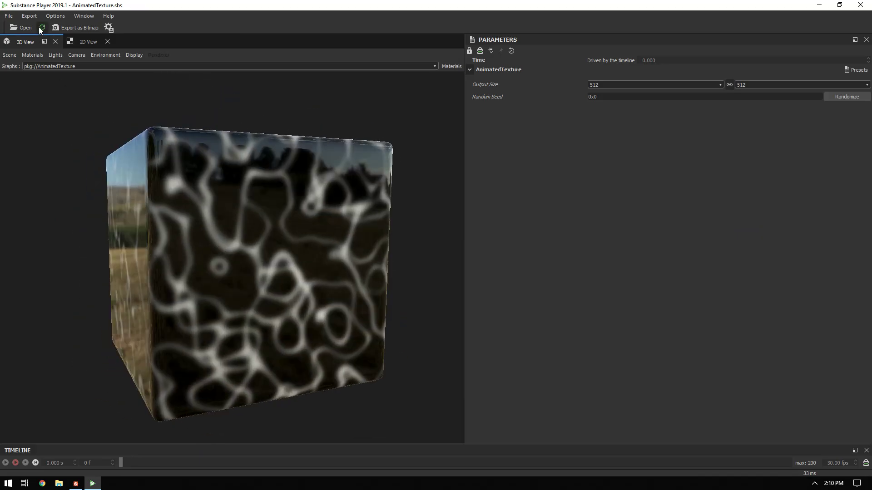
{"action": "left_click", "coordinate": [42, 28]}
{"action": "mouse_move", "coordinate": [187, 190]}
{"action": "left_mouse_down"}
{"action": "mouse_move", "coordinate": [206, 206]}
{"action": "mouse_move", "coordinate": [363, 207]}
{"action": "mouse_move", "coordinate": [244, 268]}
{"action": "mouse_move", "coordinate": [178, 196]}
{"action": "left_mouse_up"}
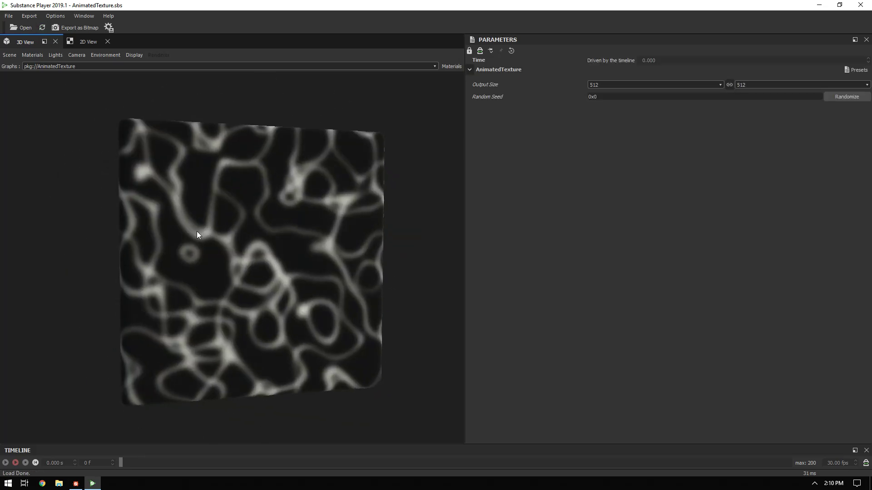
Step: Check the graph's parent size in Substance Designer, and set the Output Size in Substance Player to 2048 × 2048
{"action": "left_click", "coordinate": [76, 483]}
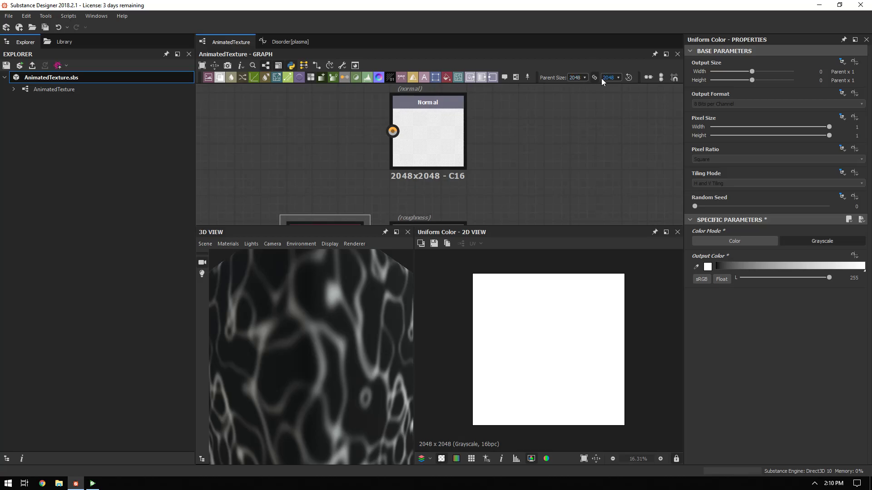
{"action": "left_click", "coordinate": [92, 483]}
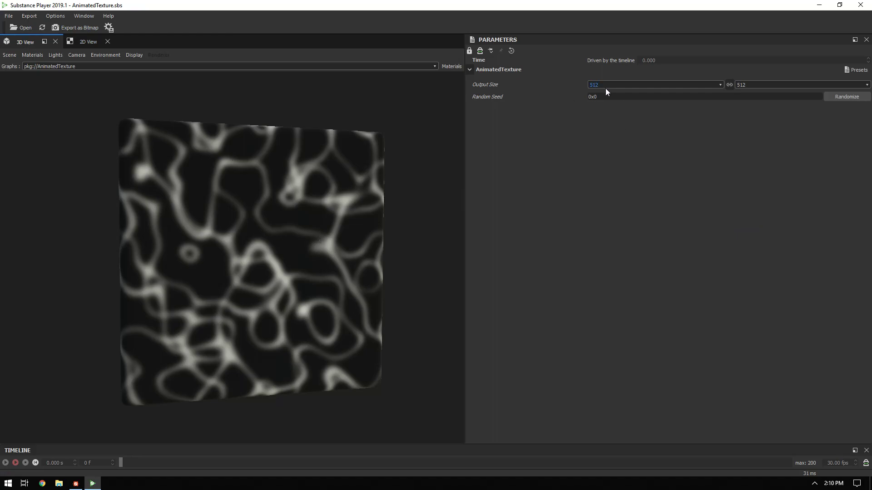
{"action": "left_click_drag", "start_coordinate": [231, 230], "coordinate": [234, 207]}
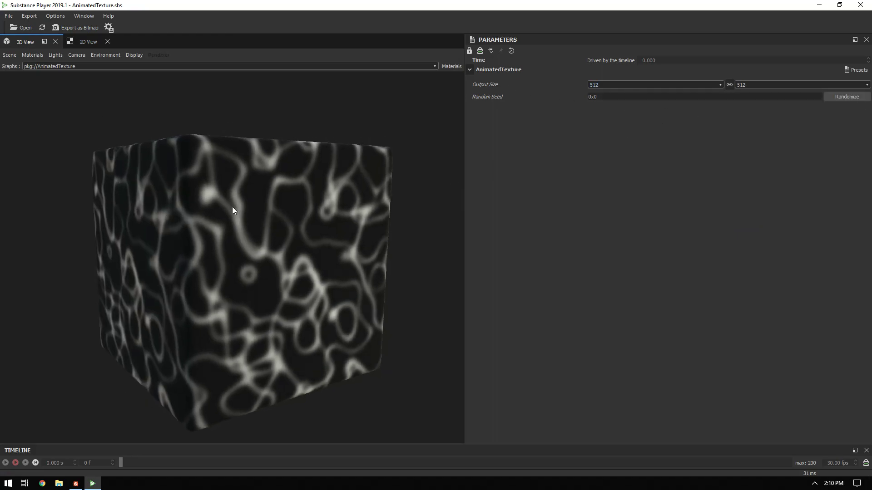
{"action": "left_click", "coordinate": [718, 85]}
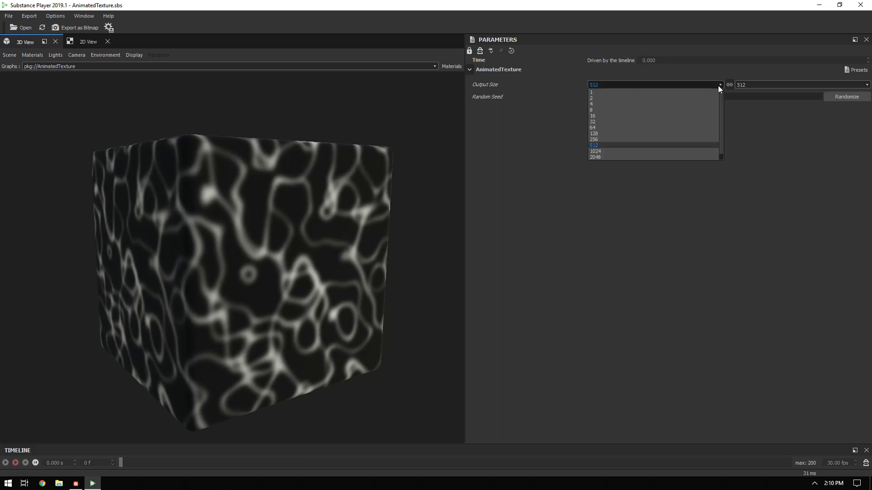
{"action": "left_click", "coordinate": [598, 155]}
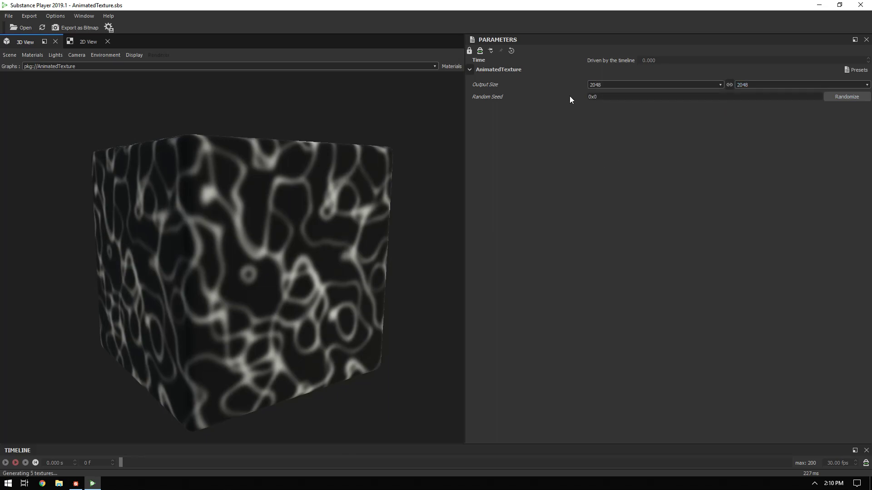
{"action": "left_click_drag", "start_coordinate": [254, 222], "coordinate": [236, 223]}
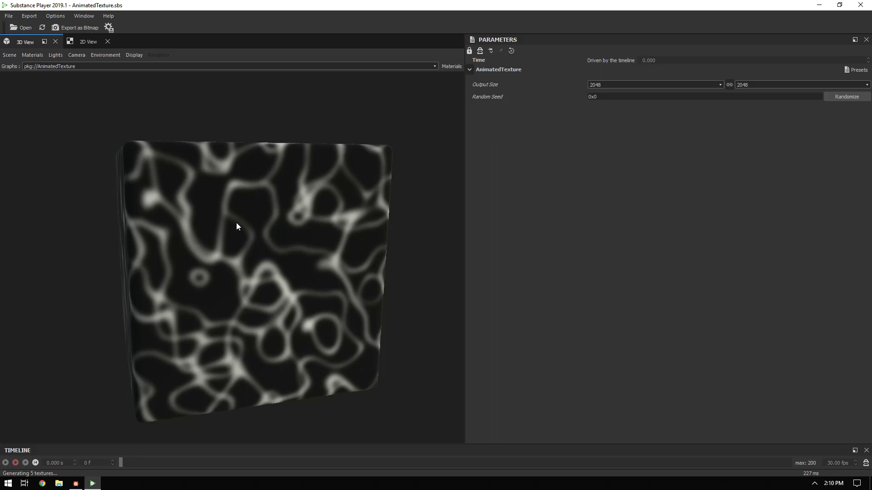
Step: Preview the texture animation on the timeline, pausing playback and returning to frame 0
{"action": "left_click", "coordinate": [18, 462]}
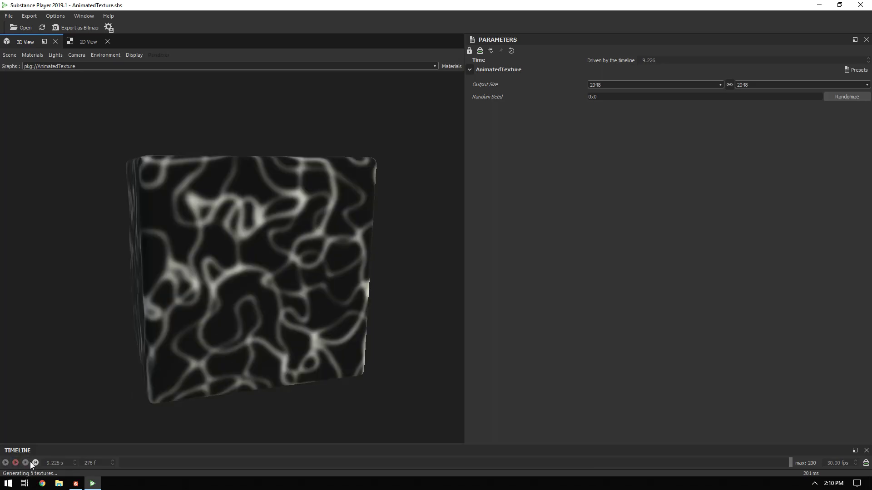
{"action": "left_click", "coordinate": [33, 463]}
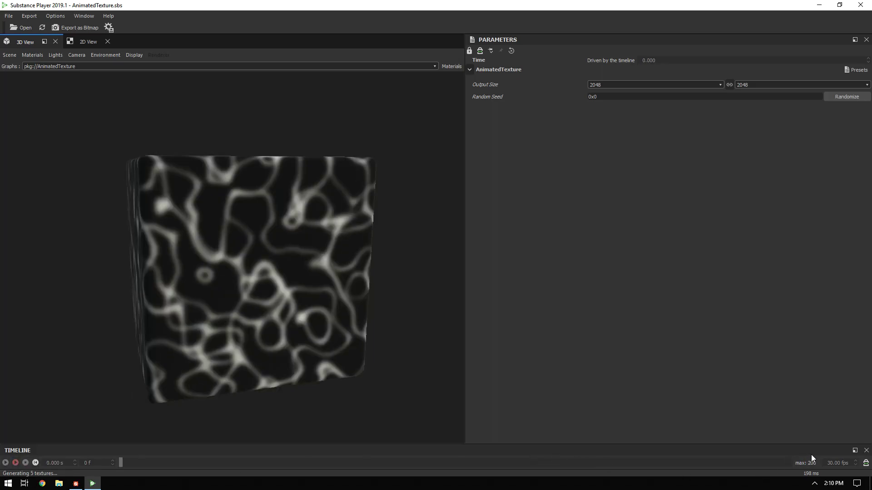
{"action": "left_click", "coordinate": [6, 463]}
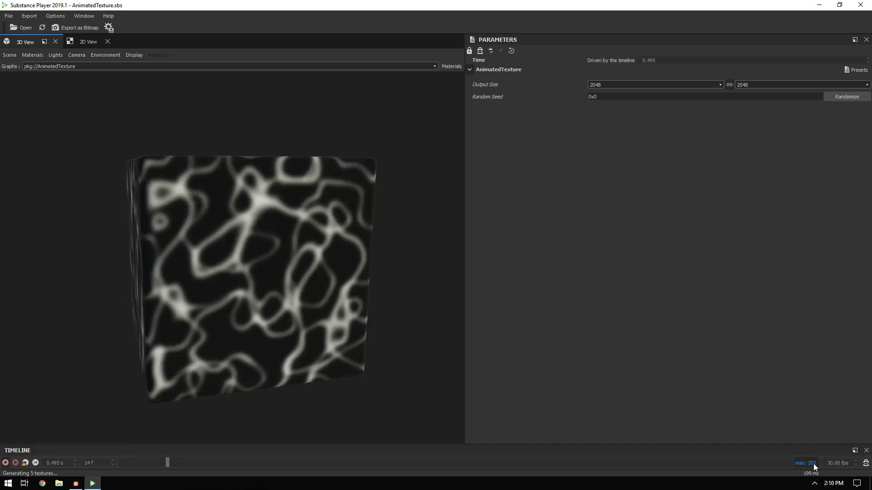
{"action": "left_click", "coordinate": [26, 464]}
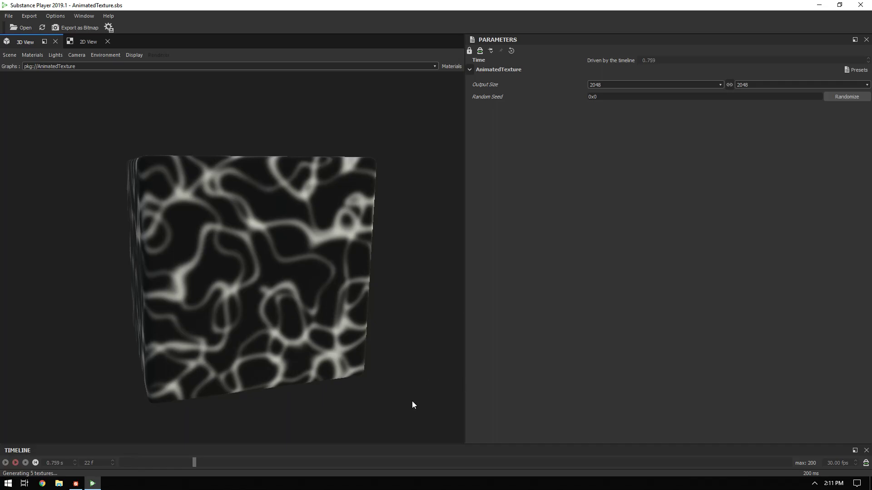
{"action": "left_click_drag", "start_coordinate": [164, 464], "coordinate": [118, 465]}
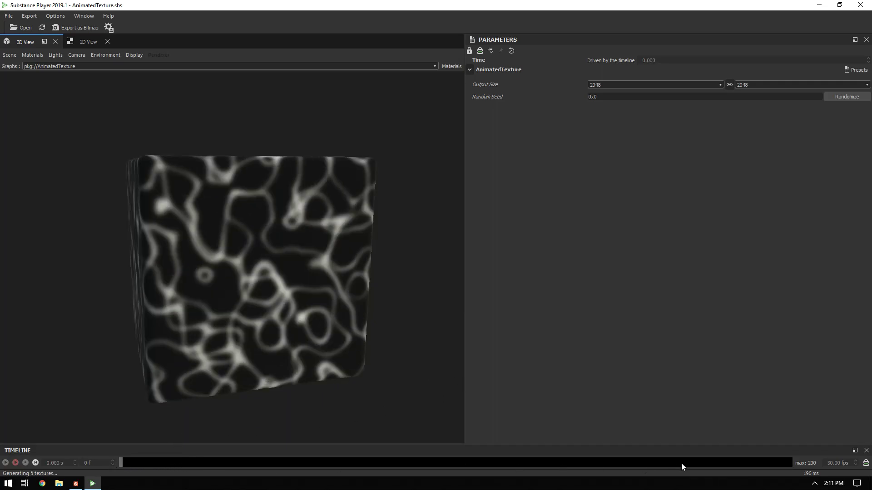
Step: Set the timeline's frame rate to 60 fps and its maximum range frame to 10
{"action": "double_click", "coordinate": [828, 463]}
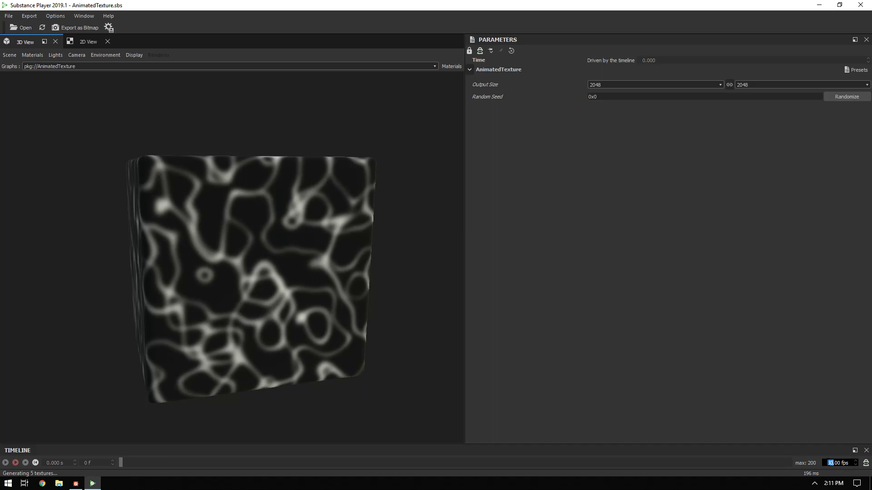
{"action": "type", "text": "60"}
{"action": "key", "text": "Return"}
{"action": "left_click", "coordinate": [808, 464]}
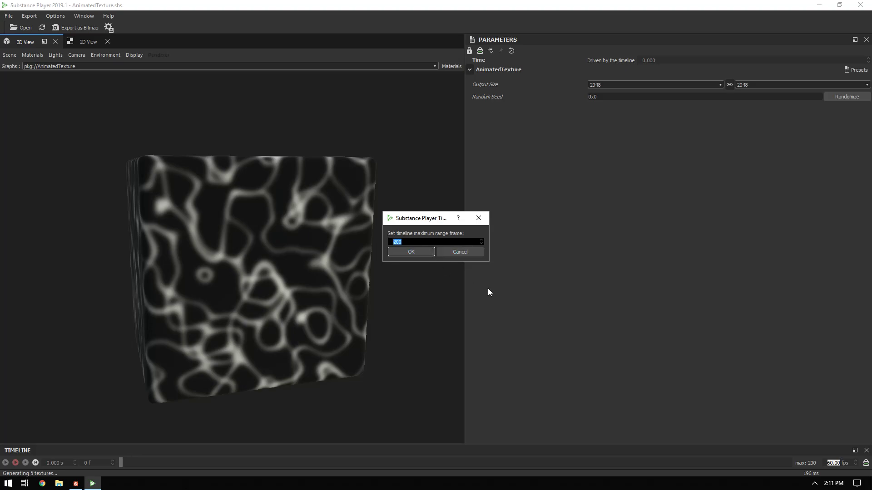
{"action": "left_click_drag", "start_coordinate": [414, 221], "coordinate": [430, 220]}
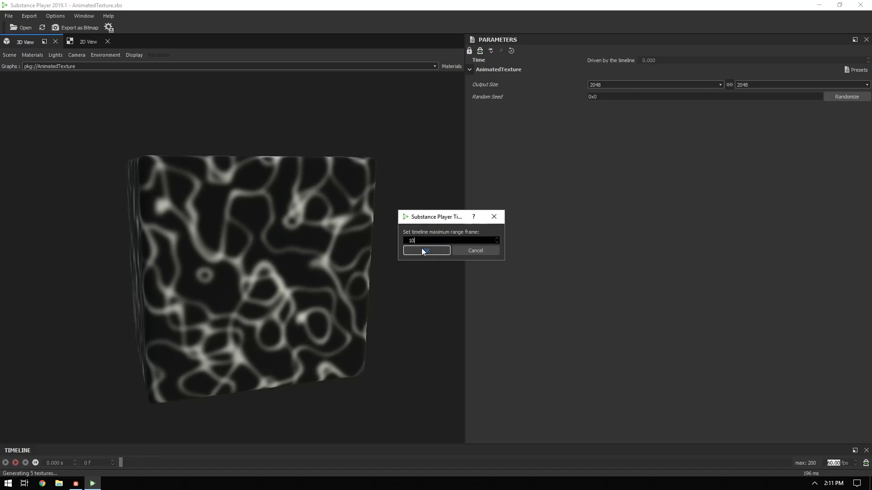
{"action": "left_click", "coordinate": [422, 249]}
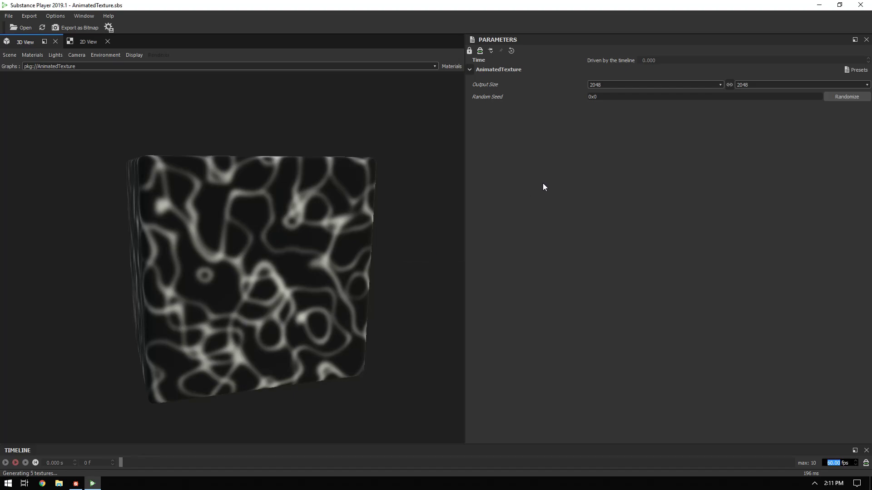
Step: Preview the texture animation at 2048 resolution while orbiting the cube, and return the timeline to frame 0
{"action": "left_click", "coordinate": [655, 62]}
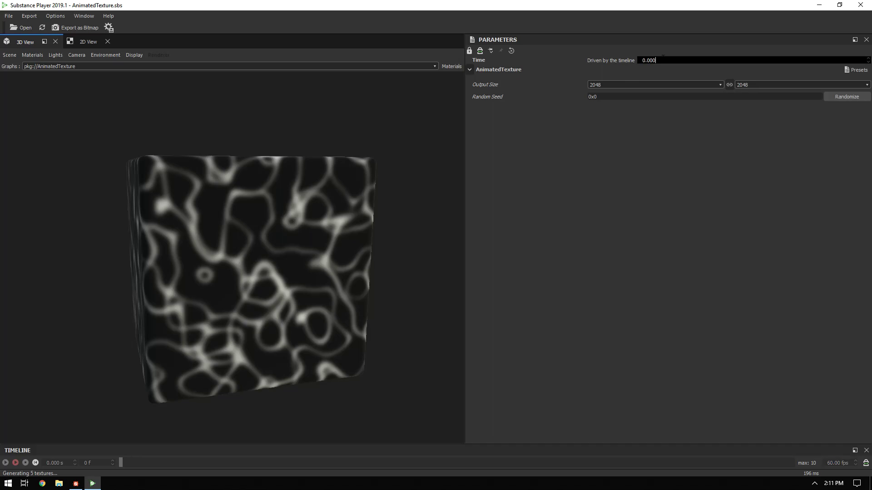
{"action": "left_click", "coordinate": [630, 61]}
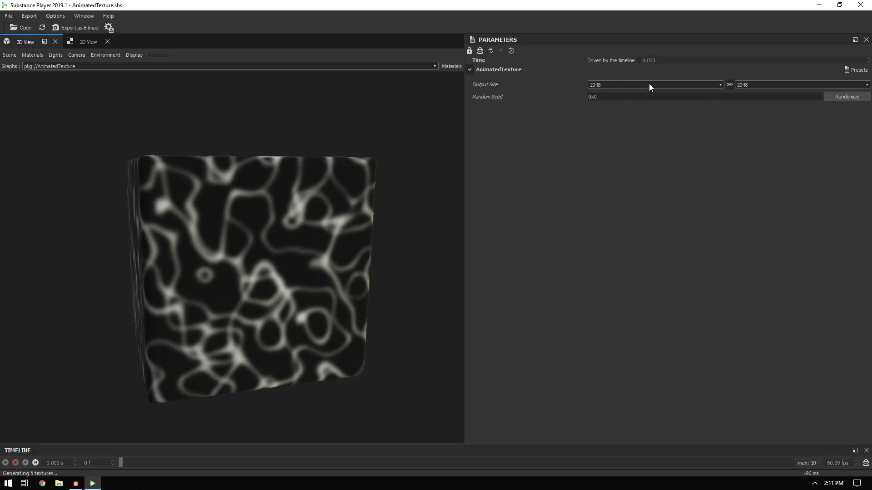
{"action": "left_click", "coordinate": [5, 462]}
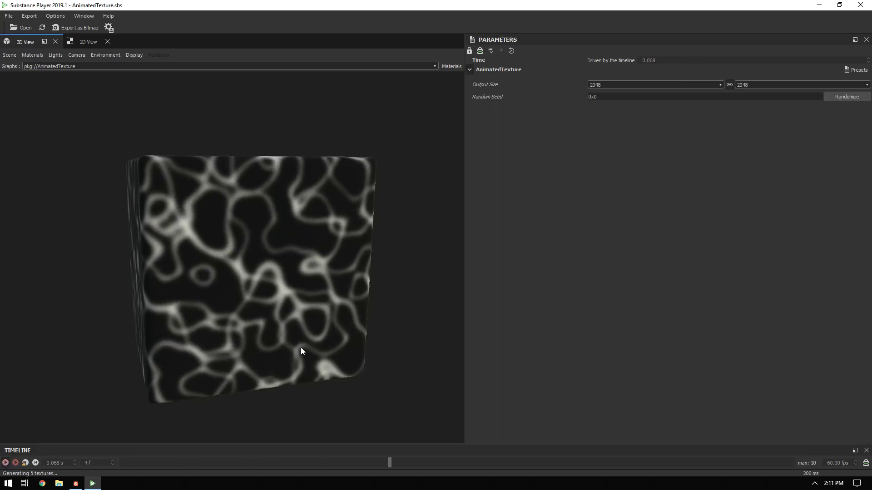
{"action": "left_click_drag", "start_coordinate": [269, 307], "coordinate": [282, 295]}
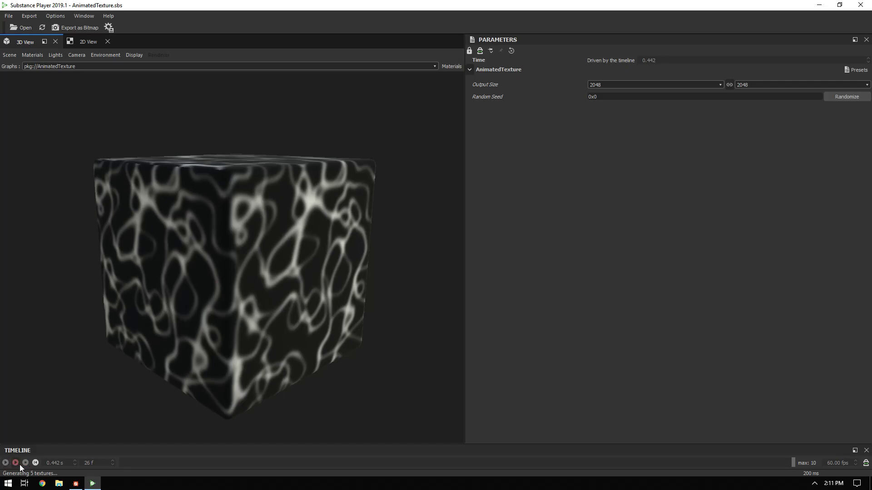
{"action": "left_click", "coordinate": [36, 462]}
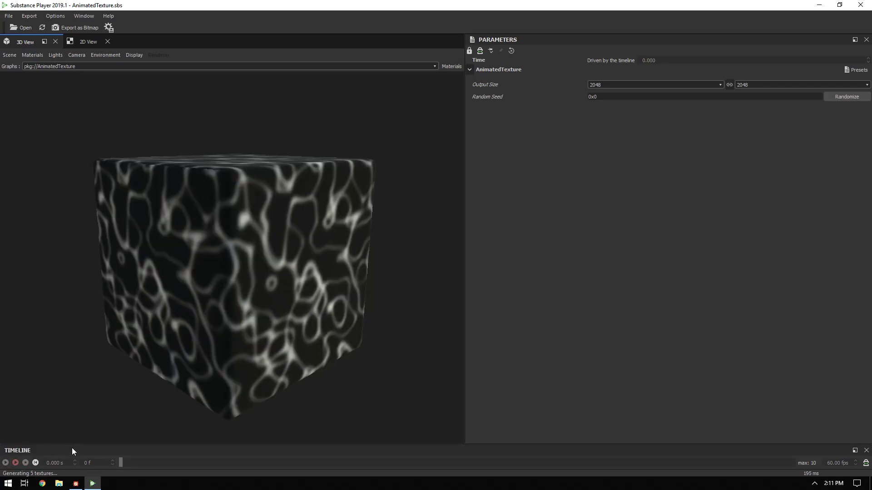
Step: Set the Output Size to 512 × 512 and play the animation on the cube
{"action": "left_click", "coordinate": [719, 81]}
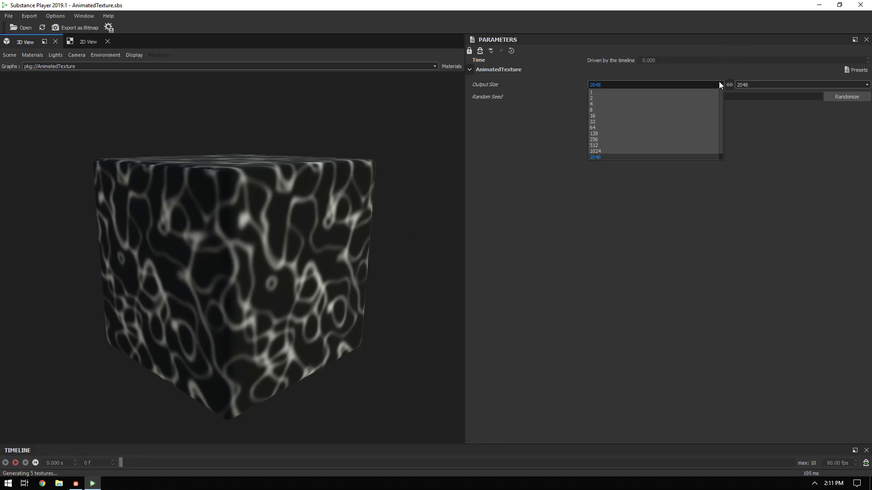
{"action": "left_click", "coordinate": [623, 146]}
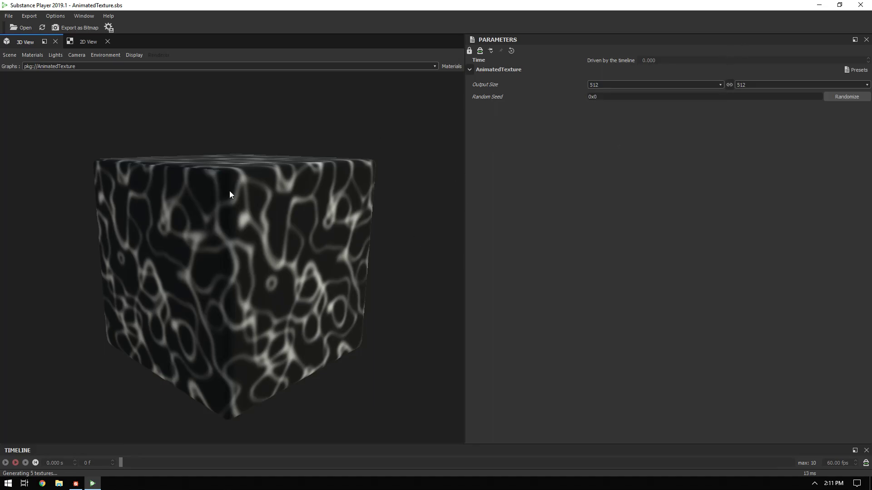
{"action": "left_click", "coordinate": [8, 463]}
{"action": "left_click_drag", "start_coordinate": [250, 322], "coordinate": [219, 320]}
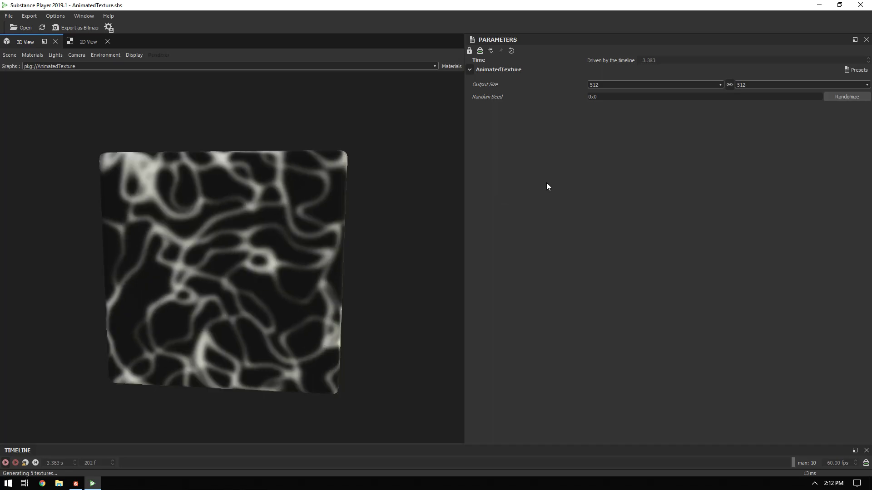
Step: Set the Output Size to 256 × 256, inspect the playing animation from several angles, and pause playback
{"action": "left_click", "coordinate": [719, 85]}
{"action": "left_click", "coordinate": [604, 139]}
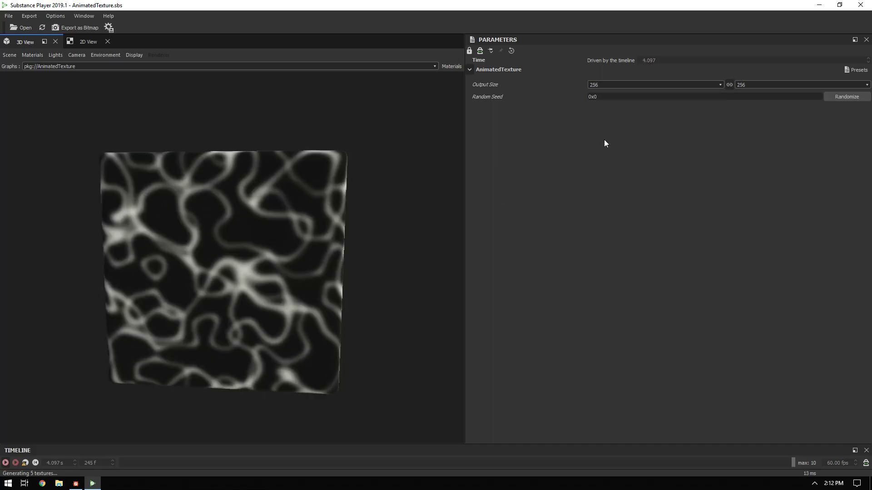
{"action": "left_click_drag", "start_coordinate": [258, 179], "coordinate": [291, 184]}
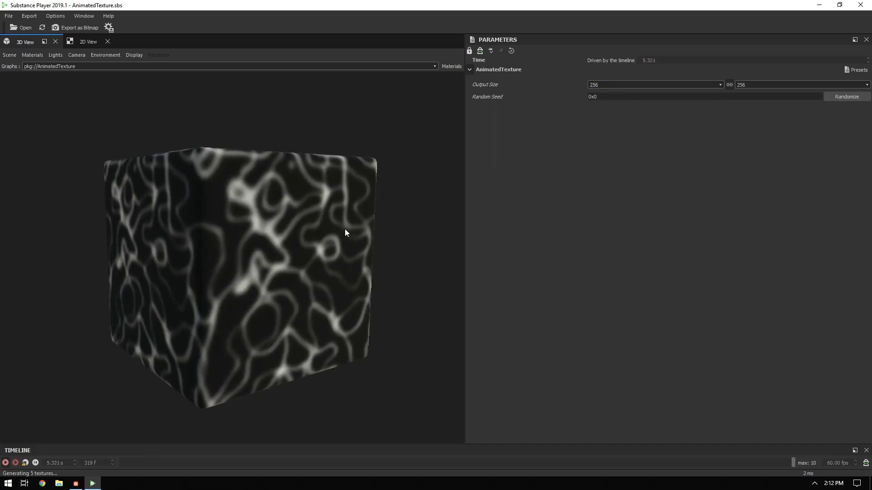
{"action": "right_click_drag", "start_coordinate": [345, 228], "coordinate": [375, 268]}
{"action": "left_click_drag", "start_coordinate": [283, 205], "coordinate": [228, 295]}
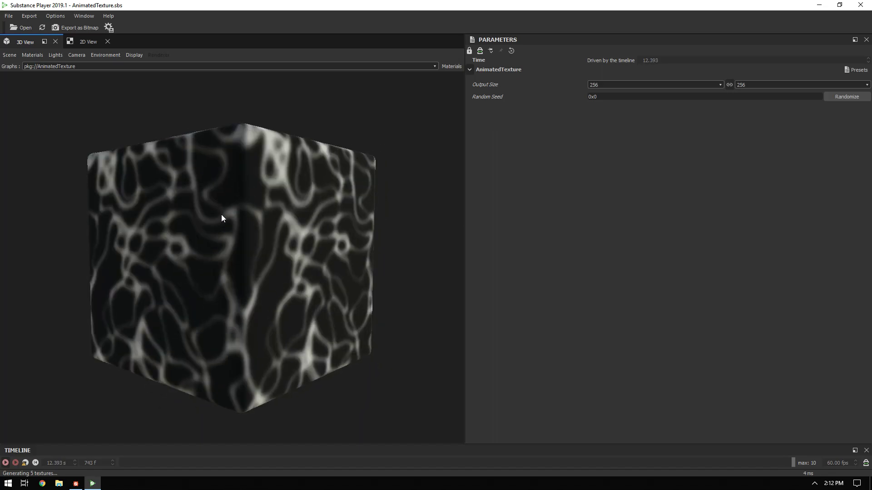
{"action": "left_click_drag", "start_coordinate": [353, 252], "coordinate": [257, 244]}
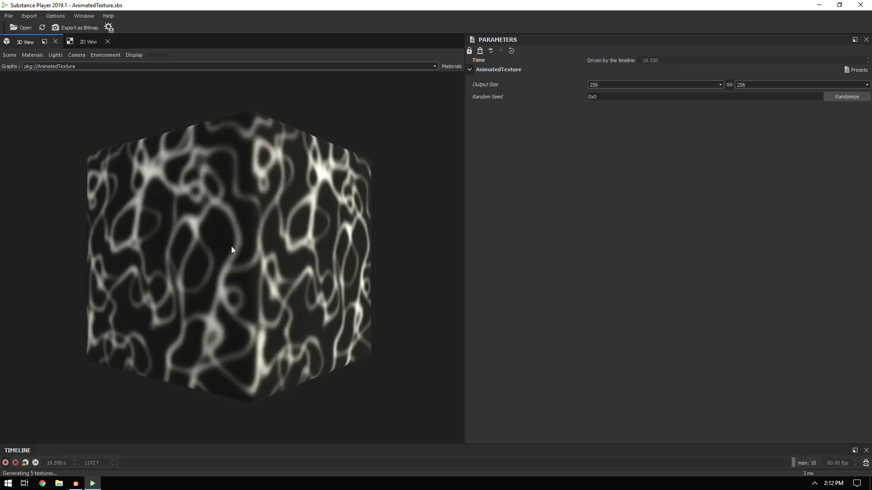
{"action": "left_click", "coordinate": [28, 464]}
{"action": "mouse_move", "coordinate": [266, 254]}
{"action": "left_mouse_down"}
{"action": "mouse_move", "coordinate": [301, 258]}
{"action": "mouse_move", "coordinate": [277, 242]}
{"action": "left_mouse_up"}
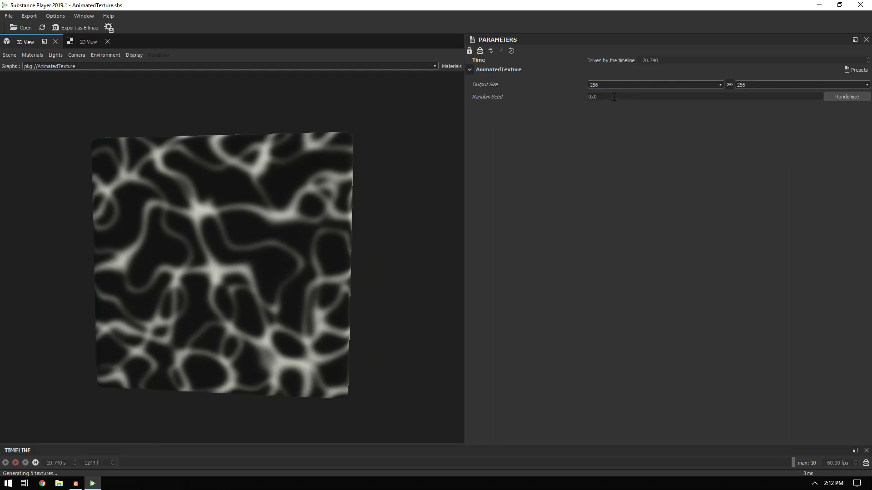
Step: Switch to Substance Designer, open the Plasma Disorder function, and enlarge the graph area to inspect the constant multiplier
{"action": "left_click_drag", "start_coordinate": [602, 97], "coordinate": [581, 98]}
{"action": "left_click", "coordinate": [532, 264]}
{"action": "left_click", "coordinate": [79, 487]}
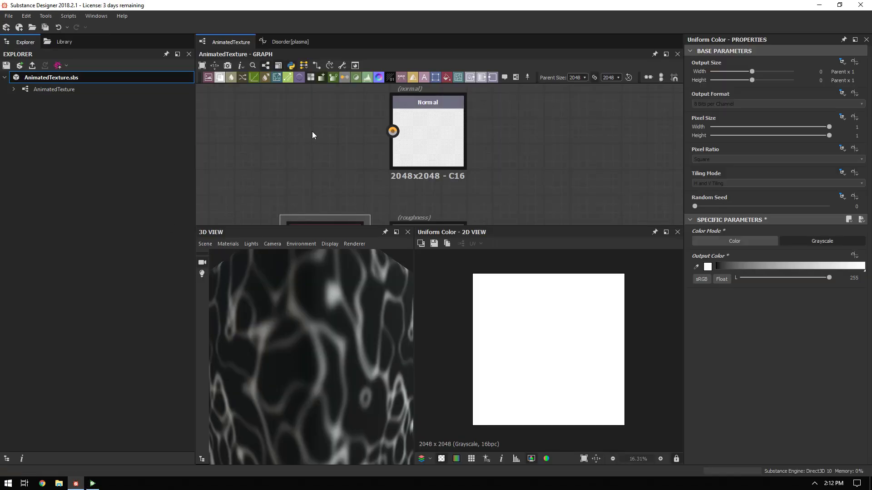
{"action": "left_click", "coordinate": [285, 43]}
{"action": "middle_click_drag", "start_coordinate": [381, 91], "coordinate": [393, 149]}
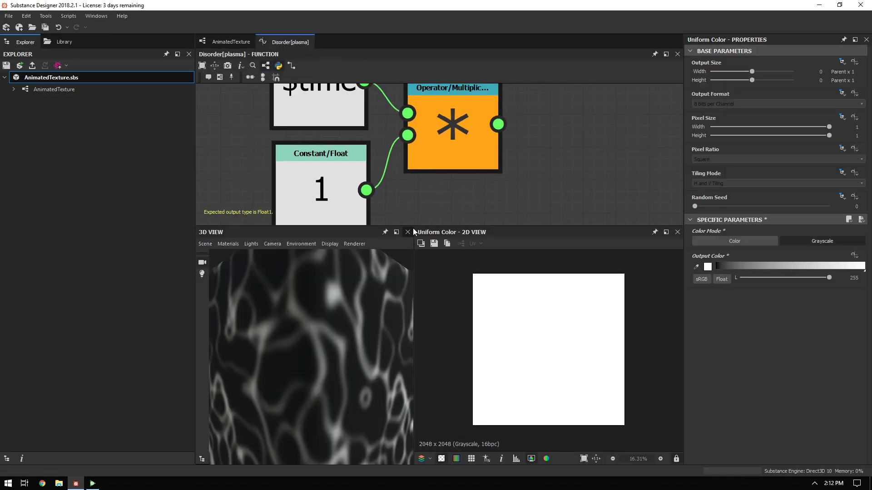
{"action": "left_click_drag", "start_coordinate": [414, 228], "coordinate": [424, 366]}
{"action": "right_click", "coordinate": [333, 205]}
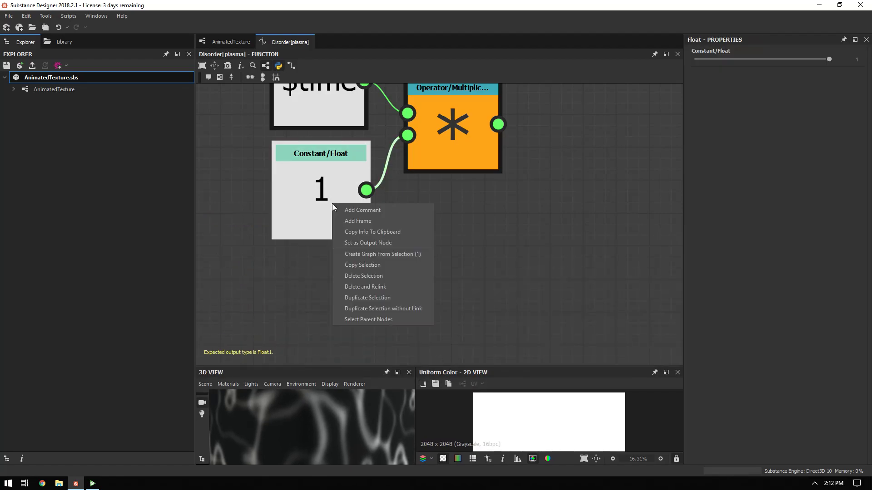
{"action": "left_click", "coordinate": [225, 242]}
Step: Return to the AnimatedTexture graph and examine its graph-level input parameters, output images and attributes
{"action": "left_click", "coordinate": [226, 41]}
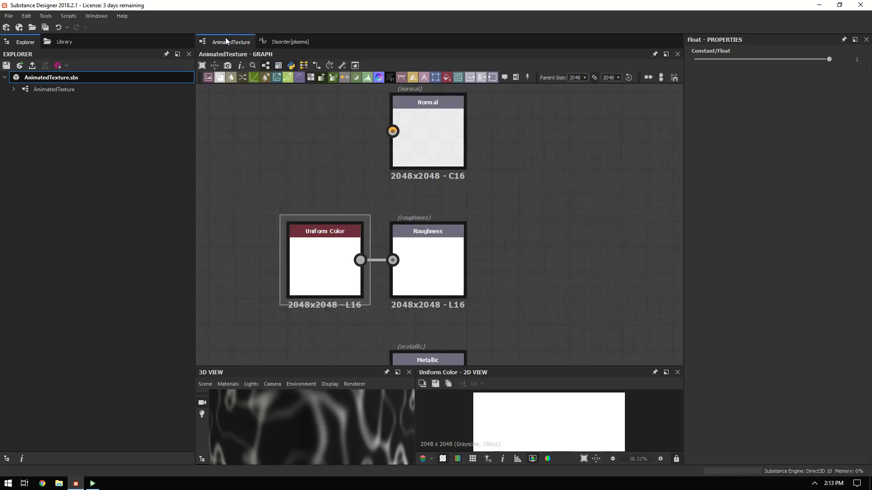
{"action": "double_click", "coordinate": [506, 206]}
{"action": "scroll", "coordinate": [506, 206], "scroll_direction": "down", "scroll_amount": 1}
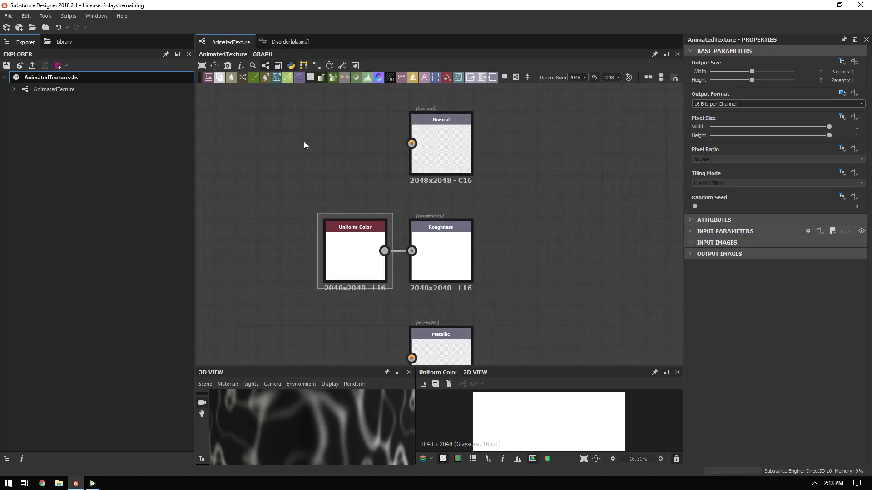
{"action": "middle_click_drag", "start_coordinate": [298, 137], "coordinate": [485, 245]}
{"action": "scroll", "coordinate": [432, 240], "scroll_direction": "down", "scroll_amount": 5}
{"action": "middle_click_drag", "start_coordinate": [225, 207], "coordinate": [383, 183]}
{"action": "scroll", "coordinate": [438, 180], "scroll_direction": "up", "scroll_amount": 2}
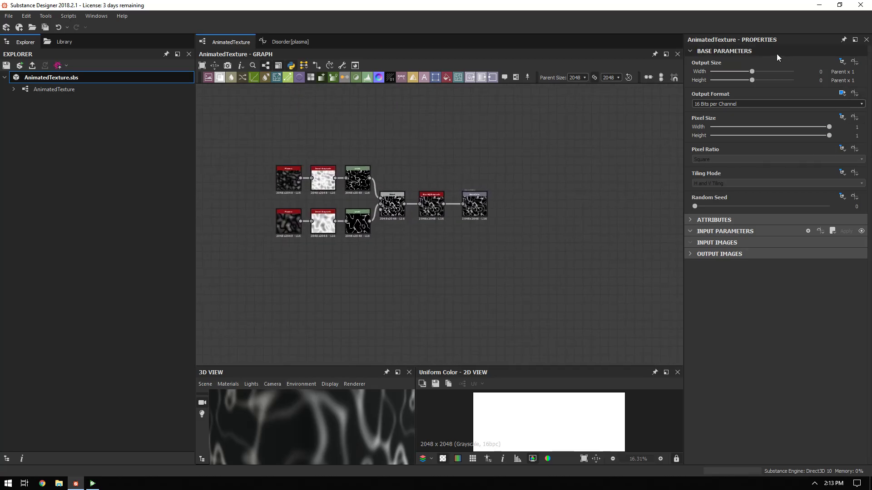
{"action": "middle_click_drag", "start_coordinate": [510, 166], "coordinate": [384, 119]}
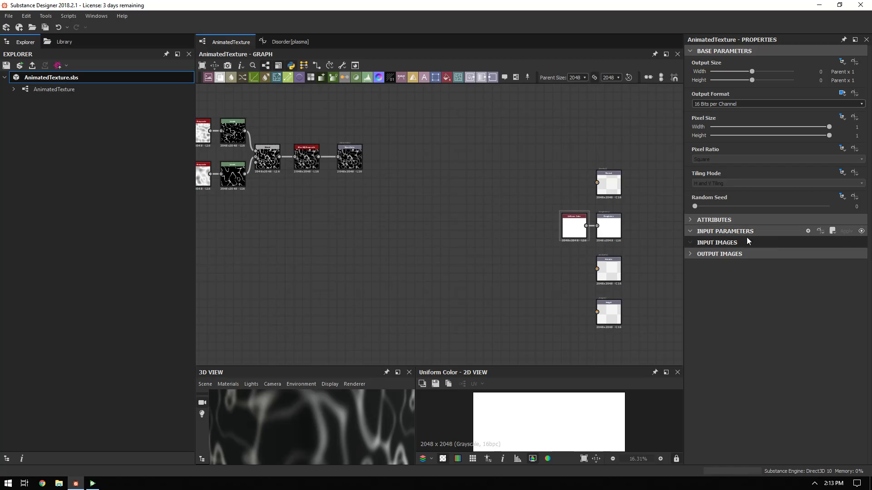
{"action": "left_click", "coordinate": [820, 230]}
{"action": "left_click", "coordinate": [820, 231]}
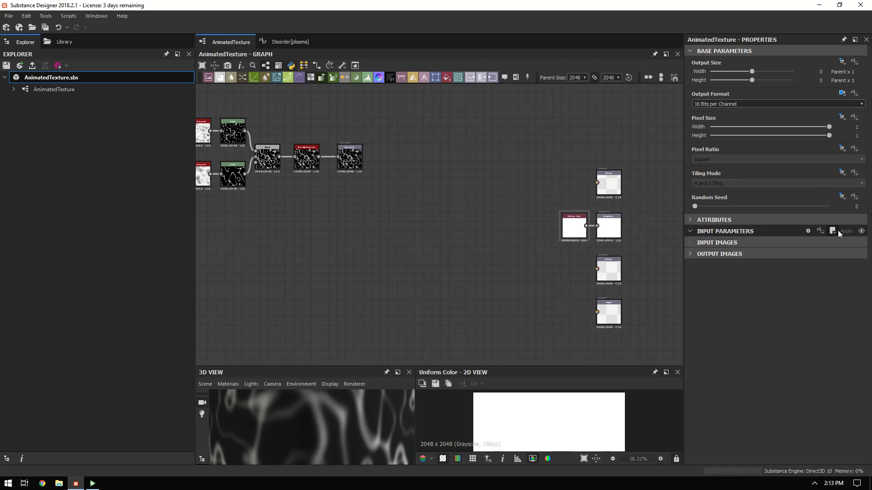
{"action": "left_click", "coordinate": [691, 256]}
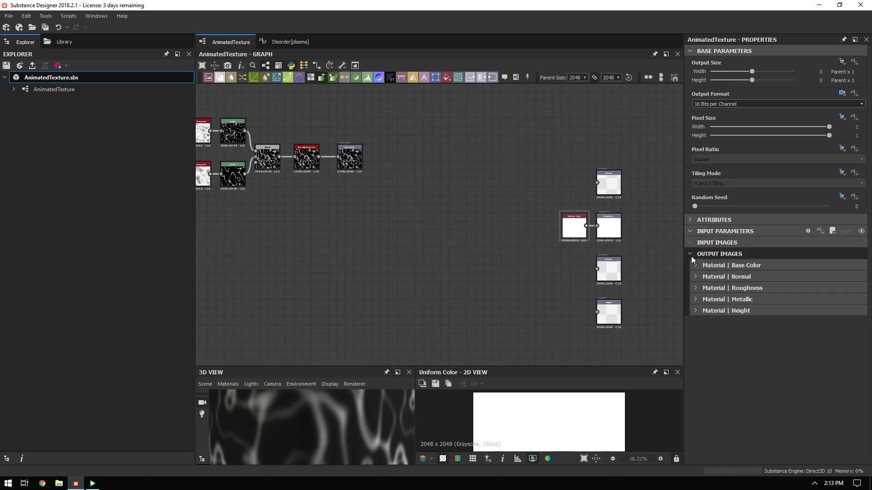
{"action": "left_click", "coordinate": [689, 220]}
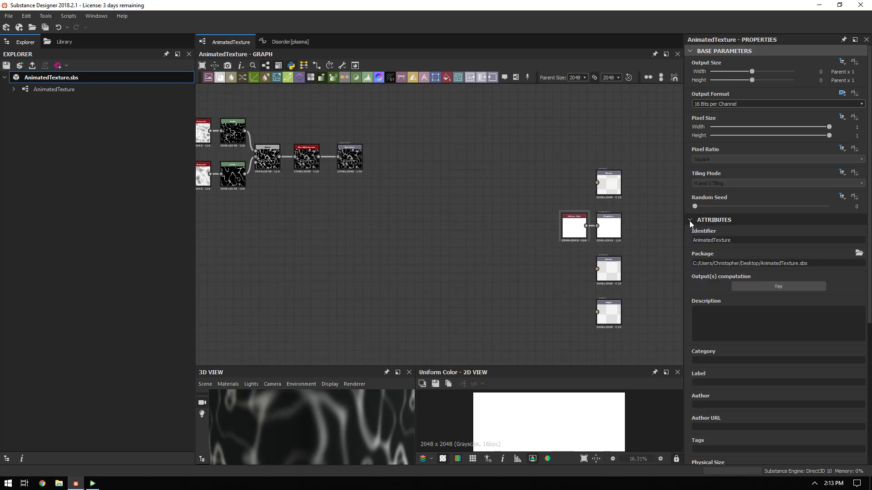
{"action": "left_click", "coordinate": [690, 221]}
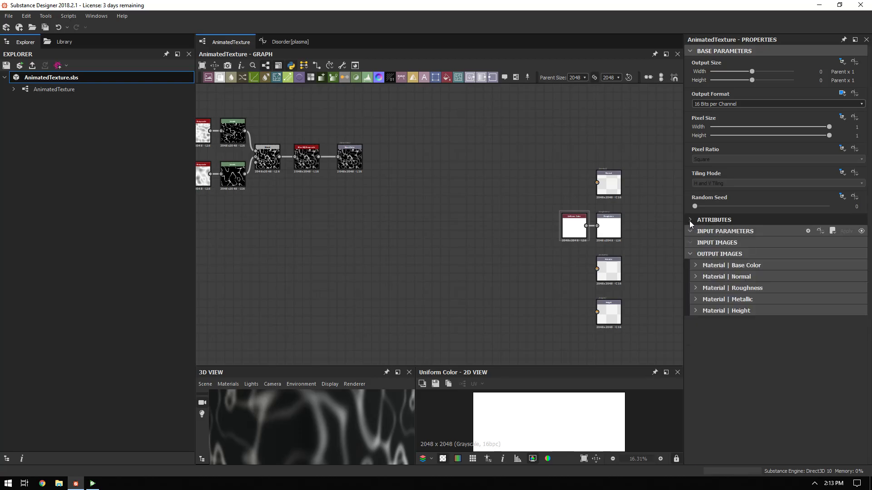
Step: Add a Float1 graph input parameter with the identifier TimeScalar and the description "Multiplication of time."
{"action": "left_click", "coordinate": [808, 231]}
{"action": "scroll", "coordinate": [775, 252], "scroll_direction": "down", "scroll_amount": 1}
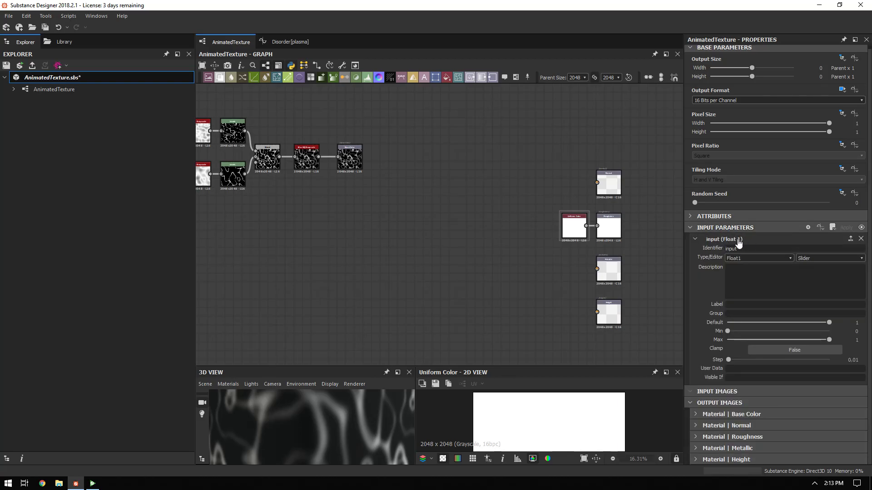
{"action": "left_click_drag", "start_coordinate": [740, 248], "coordinate": [702, 250]}
{"action": "type", "text": "TimeScalar"}
{"action": "left_click", "coordinate": [750, 283]}
{"action": "type", "text": "Multiplication of time."}
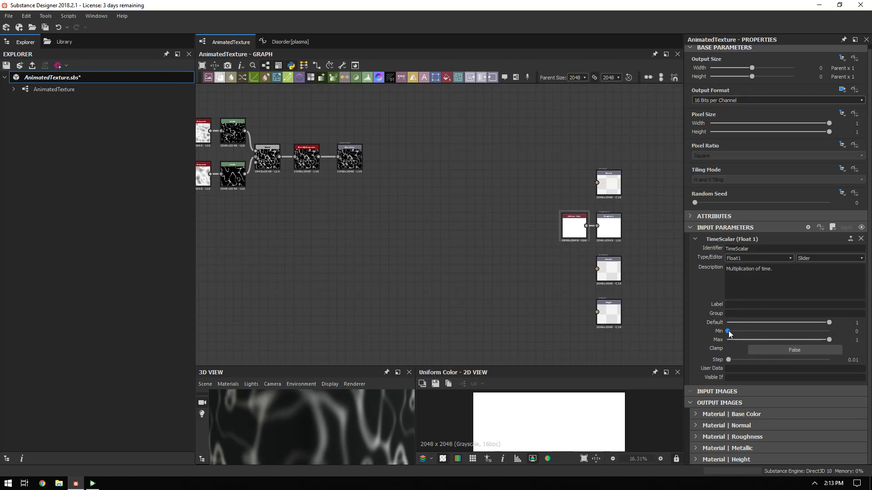
Step: Set the TimeScalar parameter's maximum to 25
{"action": "double_click", "coordinate": [856, 341]}
{"action": "type", "text": "25"}
{"action": "key", "text": "Return"}
{"action": "double_click", "coordinate": [856, 322]}
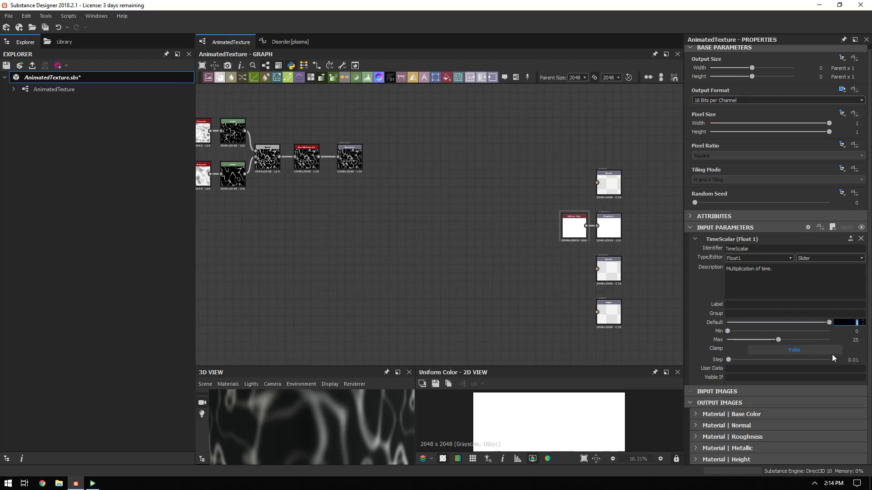
{"action": "left_click", "coordinate": [698, 306]}
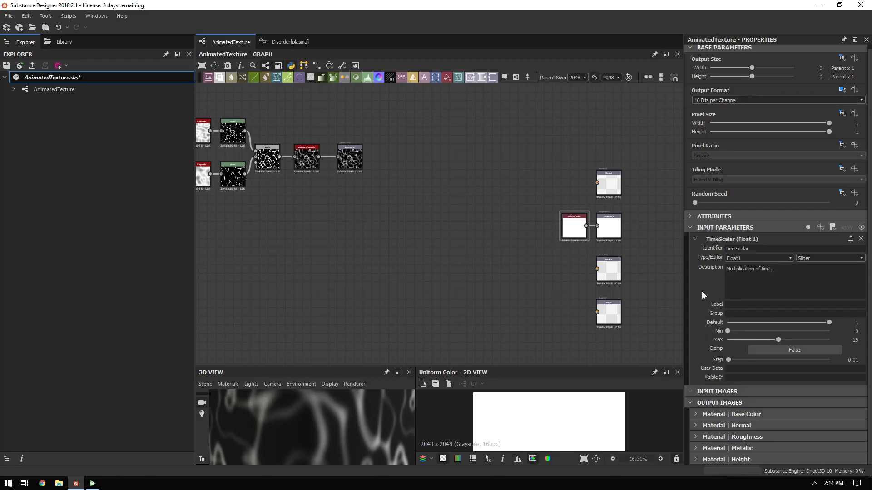
Step: Select the TimeScalar identifier text, reopen the Plasma Disorder function, and delete its constant float node
{"action": "double_click", "coordinate": [734, 248]}
{"action": "middle_click_drag", "start_coordinate": [373, 263], "coordinate": [512, 231]}
{"action": "middle_click_drag", "start_coordinate": [315, 94], "coordinate": [329, 194]}
{"action": "scroll", "coordinate": [328, 194], "scroll_direction": "up", "scroll_amount": 5}
{"action": "left_click", "coordinate": [285, 41]}
{"action": "middle_click_drag", "start_coordinate": [382, 210], "coordinate": [405, 263]}
{"action": "scroll", "coordinate": [386, 228], "scroll_direction": "down", "scroll_amount": 1}
{"action": "left_click", "coordinate": [350, 258]}
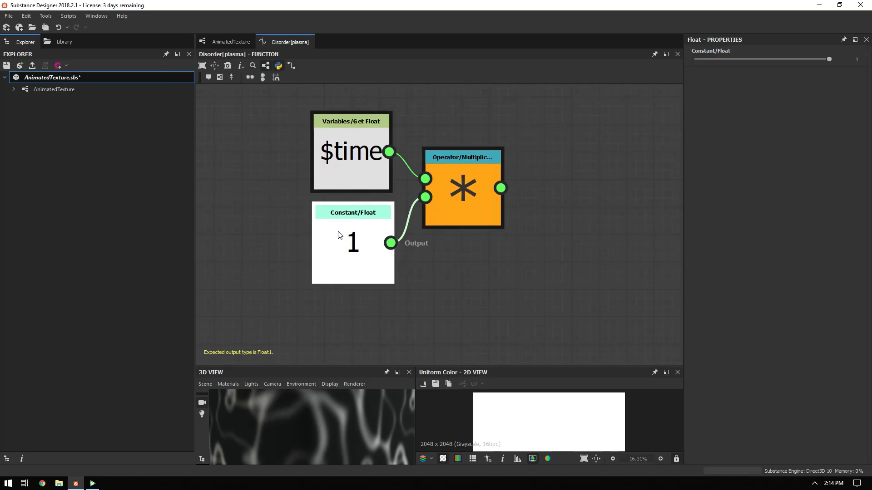
{"action": "key", "text": "Delete"}
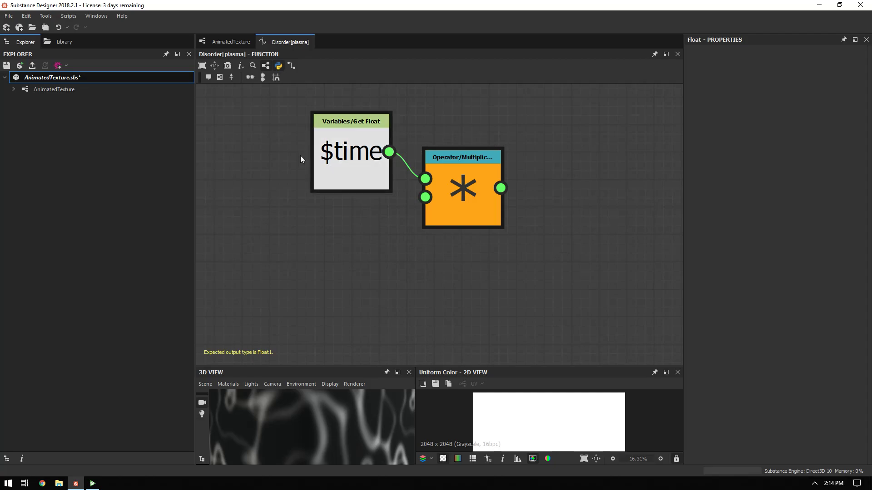
{"action": "right_click", "coordinate": [329, 240]}
{"action": "mouse_move", "coordinate": [424, 245]}
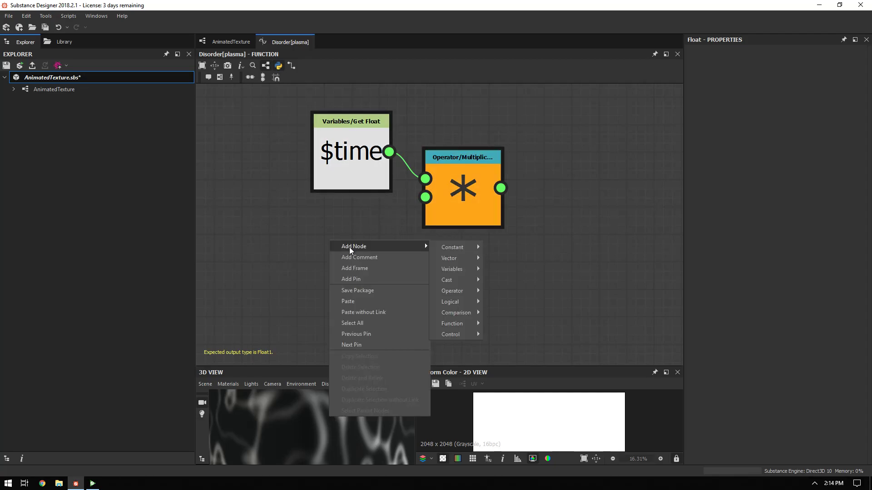
{"action": "mouse_move", "coordinate": [447, 258]}
{"action": "mouse_move", "coordinate": [465, 273]}
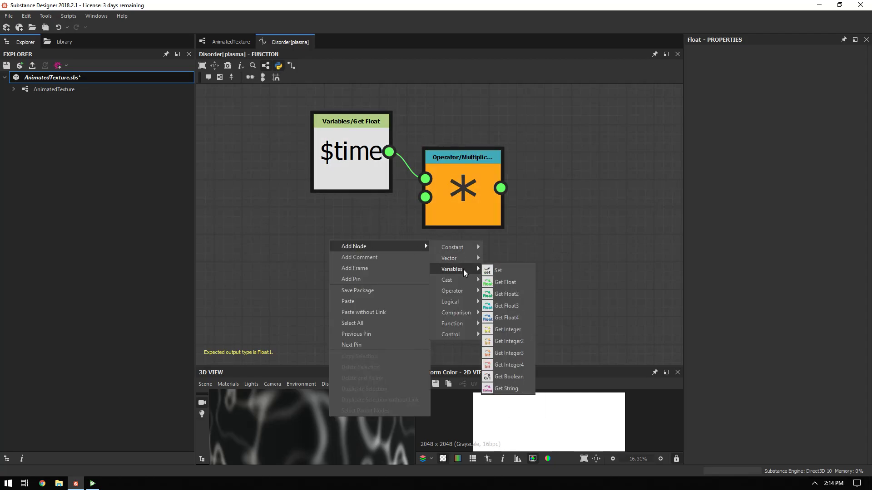
{"action": "key", "text": "super"}
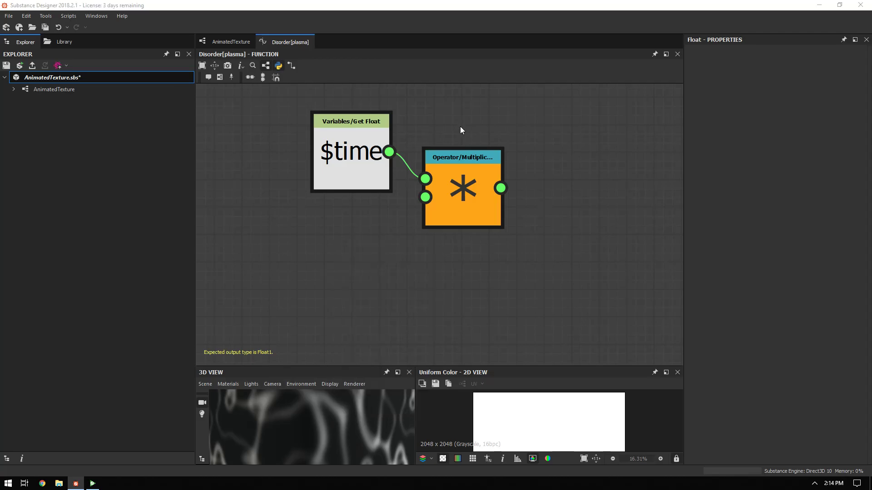
{"action": "right_click", "coordinate": [460, 127]}
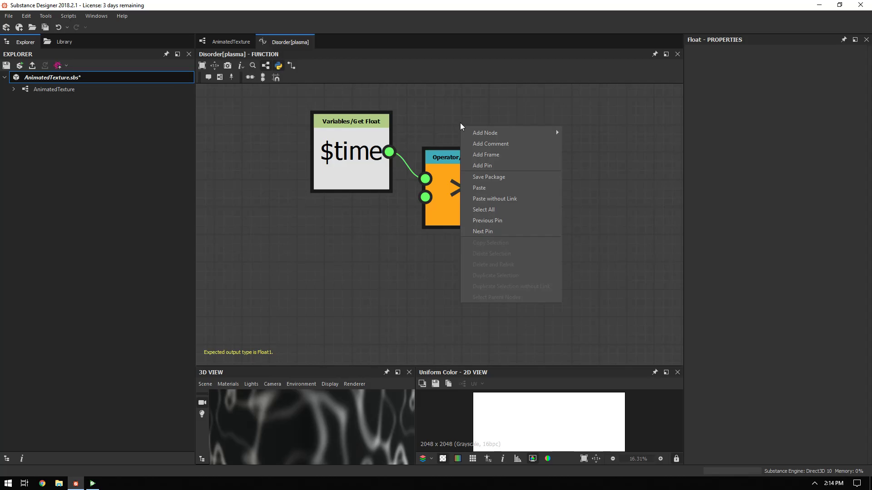
{"action": "key", "text": "super"}
{"action": "key", "text": "super"}
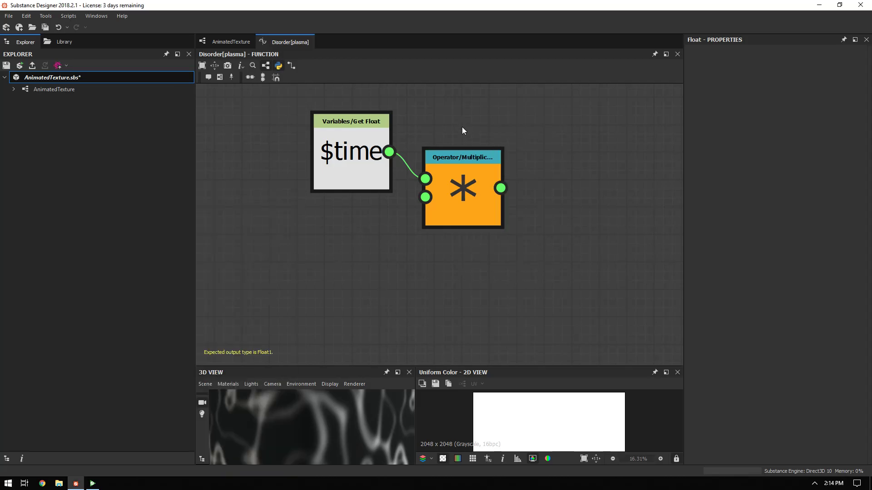
Step: Add a Get Float variable node to the Plasma Disorder function
{"action": "right_click", "coordinate": [462, 130]}
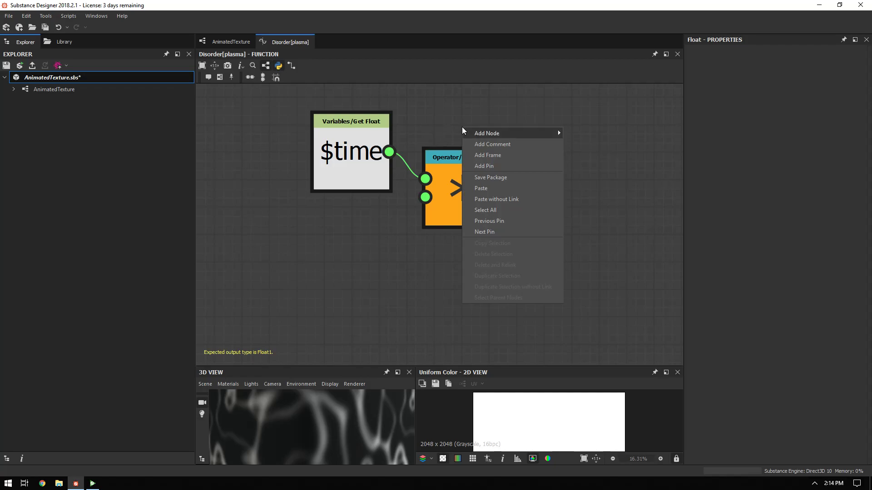
{"action": "key", "text": "Right"}
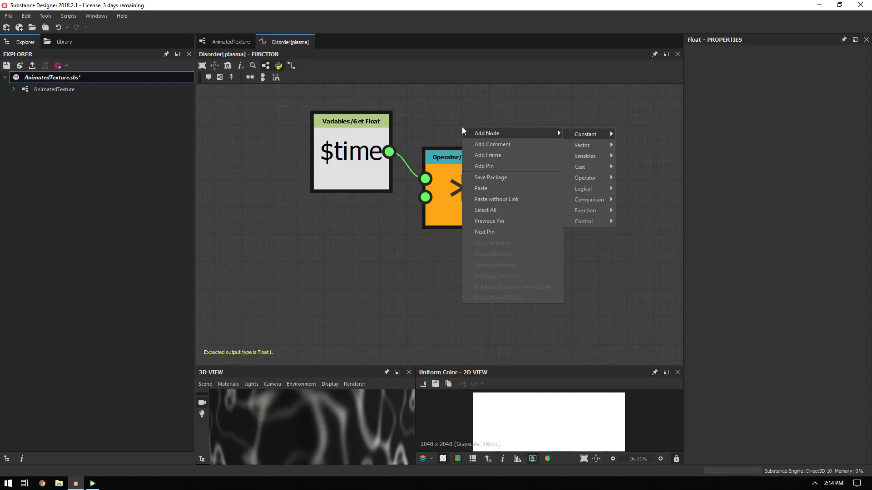
{"action": "key", "text": "Right"}
{"action": "key", "text": "Left"}
{"action": "key", "text": "Down"}
{"action": "key", "text": "Down"}
{"action": "key", "text": "Right"}
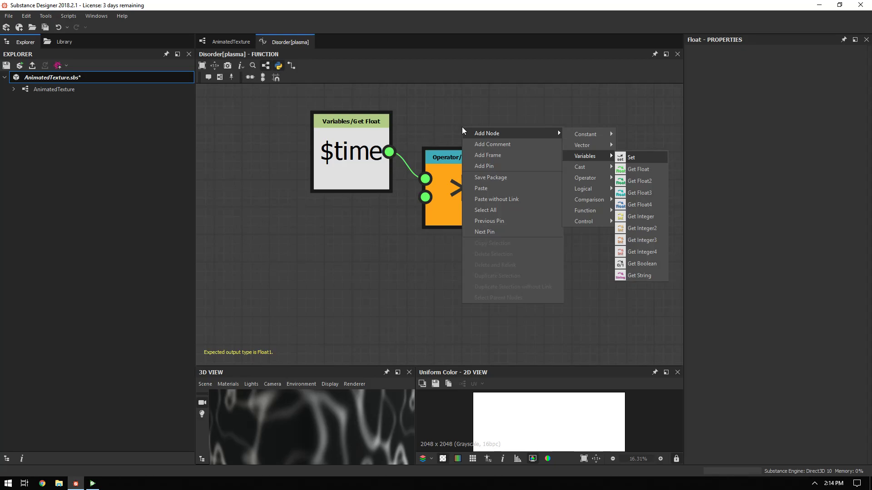
{"action": "key", "text": "Down"}
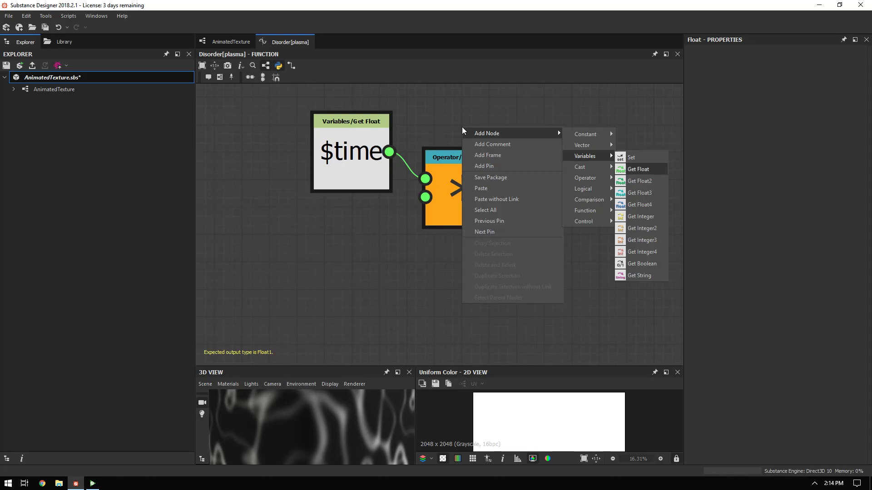
{"action": "key", "text": "Return"}
Step: Connect the new Get Float node to the Multiplication node's second input and set its variable to TimeScalar
{"action": "left_click_drag", "start_coordinate": [463, 127], "coordinate": [346, 258]}
{"action": "left_click_drag", "start_coordinate": [346, 182], "coordinate": [330, 165]}
{"action": "mouse_move", "coordinate": [429, 193]}
{"action": "left_mouse_down"}
{"action": "mouse_move", "coordinate": [434, 174]}
{"action": "mouse_move", "coordinate": [447, 196]}
{"action": "left_mouse_up"}
{"action": "left_click_drag", "start_coordinate": [348, 238], "coordinate": [445, 203]}
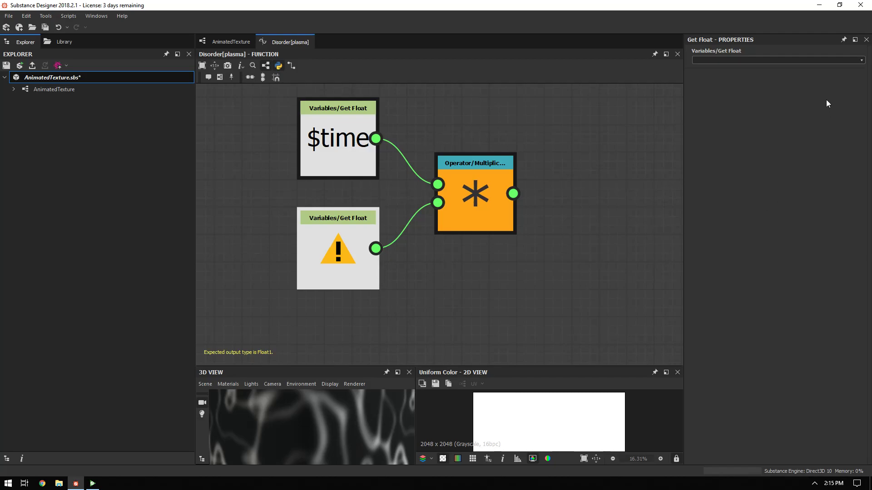
{"action": "left_click", "coordinate": [858, 61]}
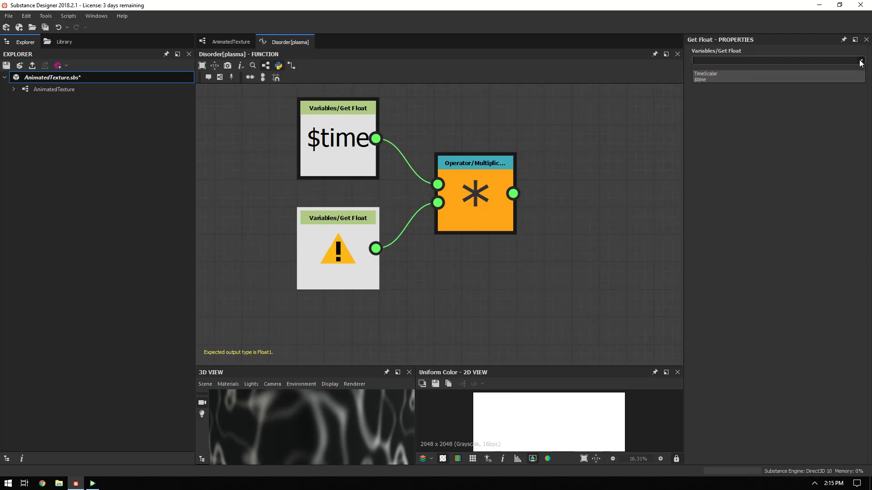
{"action": "left_click", "coordinate": [708, 73]}
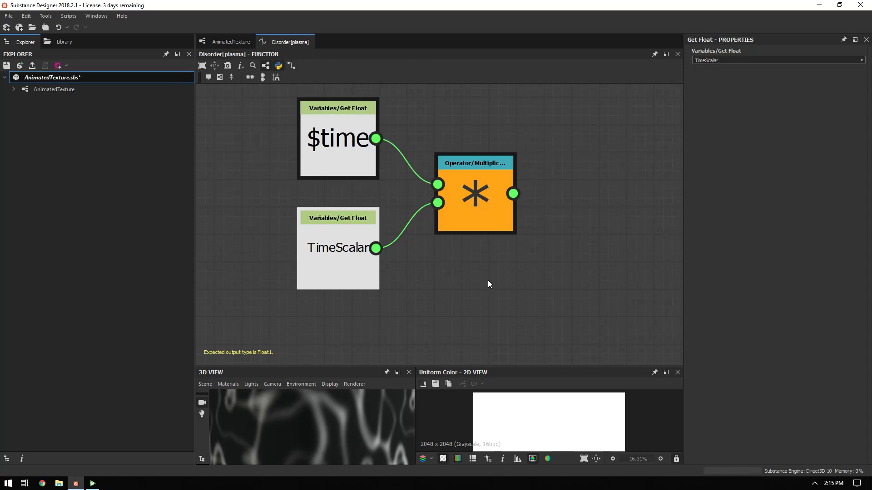
Step: Open the Disorder function of the upper Plasma node in the AnimatedTexture graph and delete its constant float node
{"action": "left_click", "coordinate": [237, 45]}
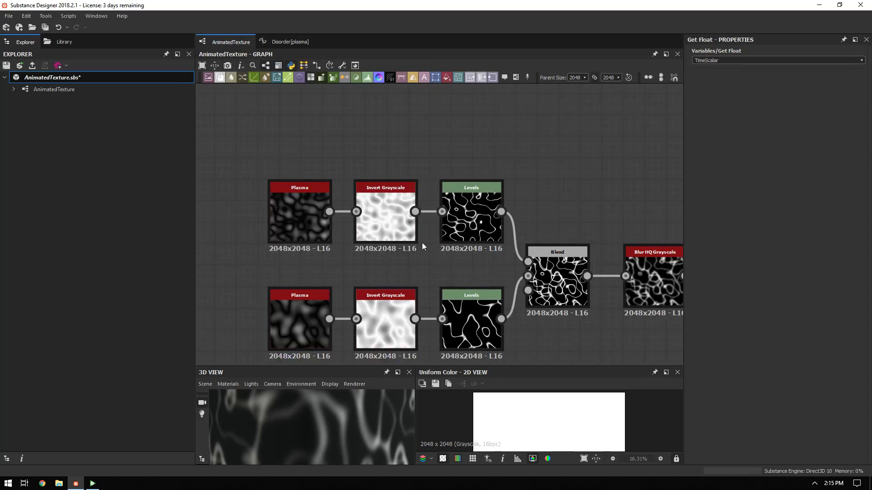
{"action": "left_click", "coordinate": [297, 292]}
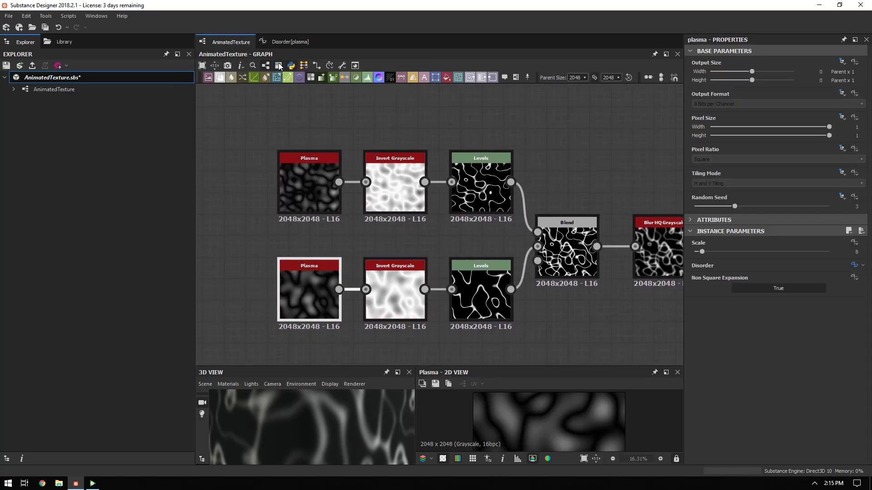
{"action": "left_click", "coordinate": [287, 160]}
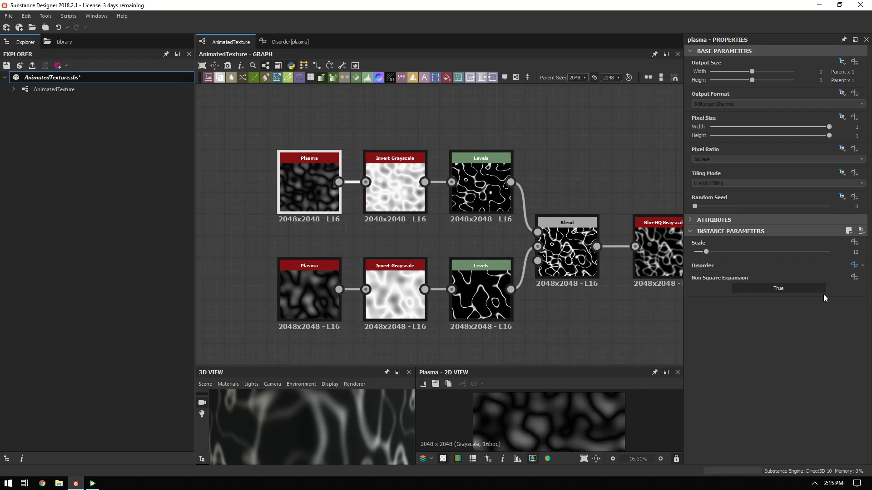
{"action": "left_click", "coordinate": [851, 267]}
{"action": "left_click", "coordinate": [335, 310]}
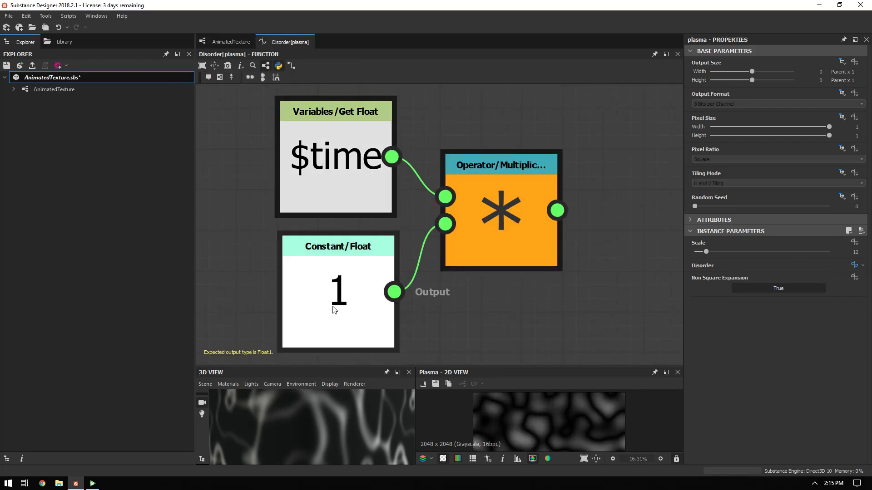
{"action": "key", "text": "Delete"}
Step: Add a Get Float variable node below the $time node and connect it to the Multiplication node's second input
{"action": "right_click", "coordinate": [315, 277]}
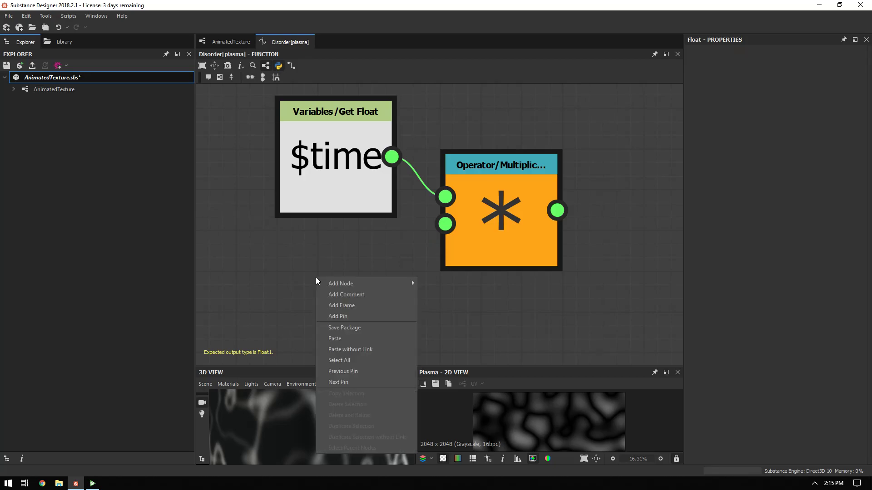
{"action": "mouse_move", "coordinate": [351, 284]}
{"action": "mouse_move", "coordinate": [452, 307]}
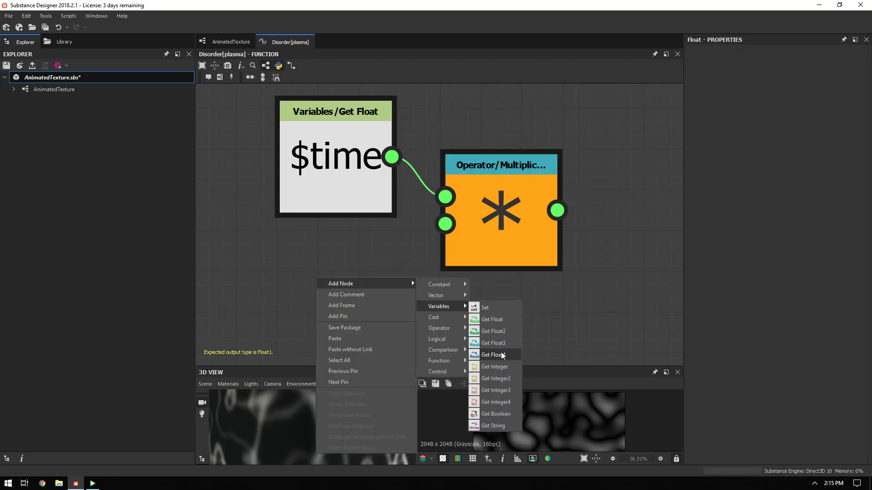
{"action": "left_click", "coordinate": [500, 320]}
{"action": "left_click_drag", "start_coordinate": [371, 281], "coordinate": [445, 225]}
{"action": "left_click_drag", "start_coordinate": [296, 252], "coordinate": [317, 270]}
{"action": "left_click_drag", "start_coordinate": [316, 166], "coordinate": [318, 141]}
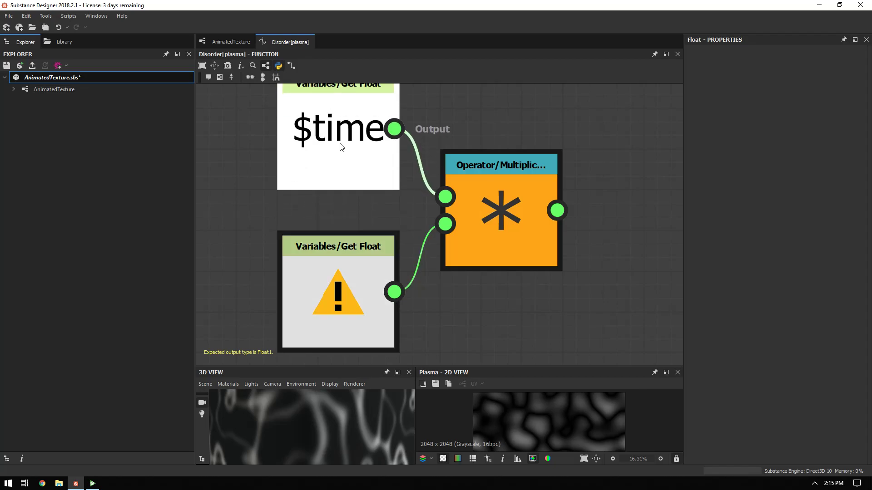
Step: Set the unassigned Get Float node in the upper Plasma's Disorder function to the TimeScalar variable
{"action": "middle_click_drag", "start_coordinate": [334, 142], "coordinate": [320, 183]}
{"action": "left_click", "coordinate": [331, 312]}
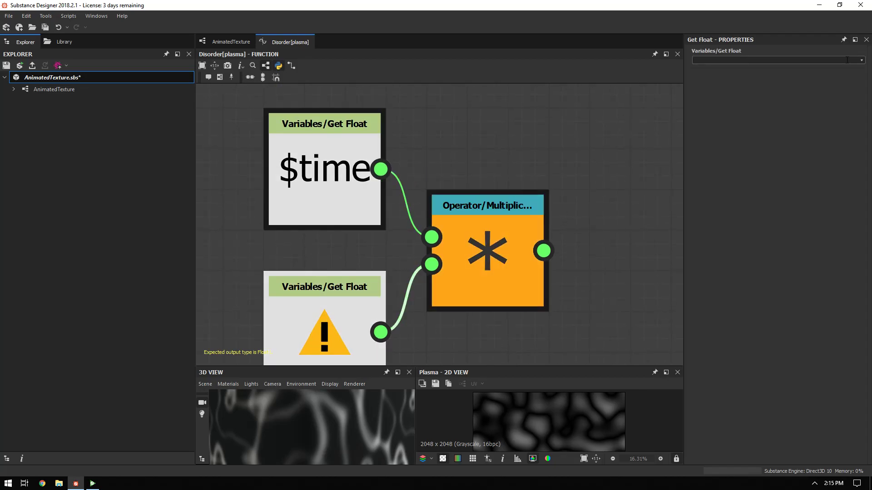
{"action": "left_click", "coordinate": [861, 62]}
{"action": "left_click", "coordinate": [715, 79]}
{"action": "middle_click_drag", "start_coordinate": [482, 195], "coordinate": [439, 185]}
{"action": "scroll", "coordinate": [465, 157], "scroll_direction": "down", "scroll_amount": 2}
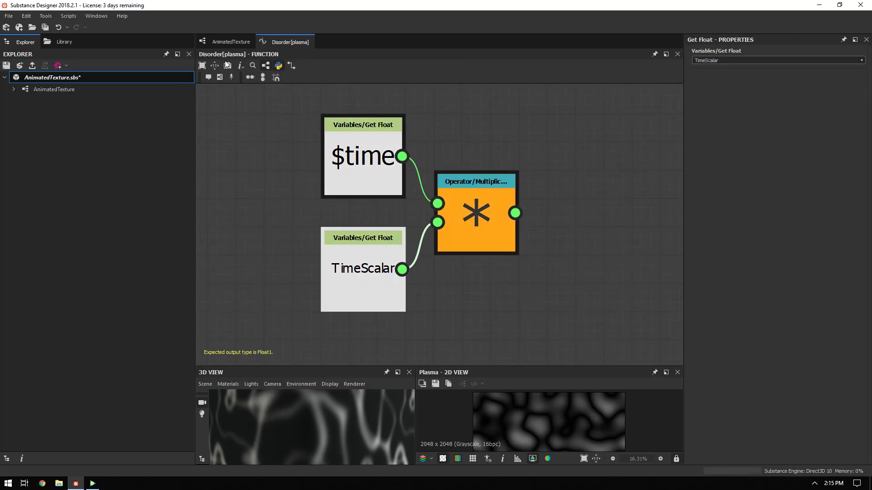
Step: Insert a copy of the Multiplication node between the TimeScalar node and the original Multiplication node's second input
{"action": "left_click", "coordinate": [229, 42]}
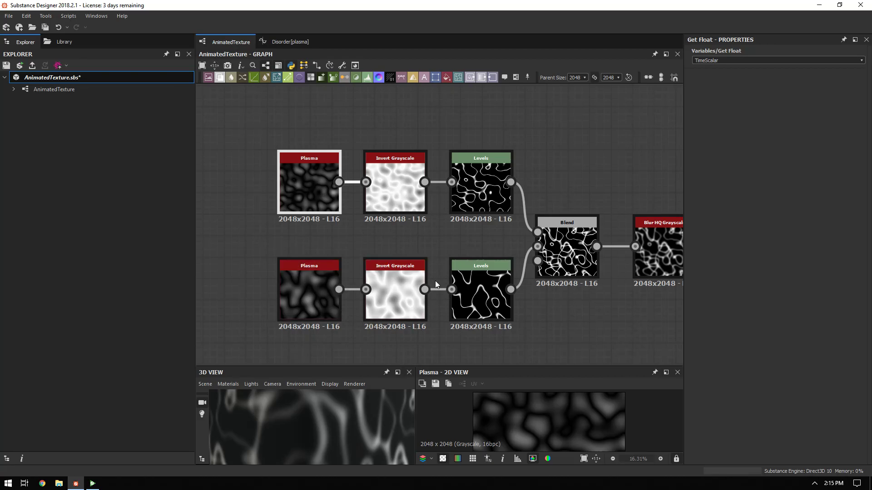
{"action": "left_click", "coordinate": [279, 44]}
{"action": "middle_click_drag", "start_coordinate": [442, 315], "coordinate": [486, 267]}
{"action": "left_click_drag", "start_coordinate": [440, 238], "coordinate": [467, 256]}
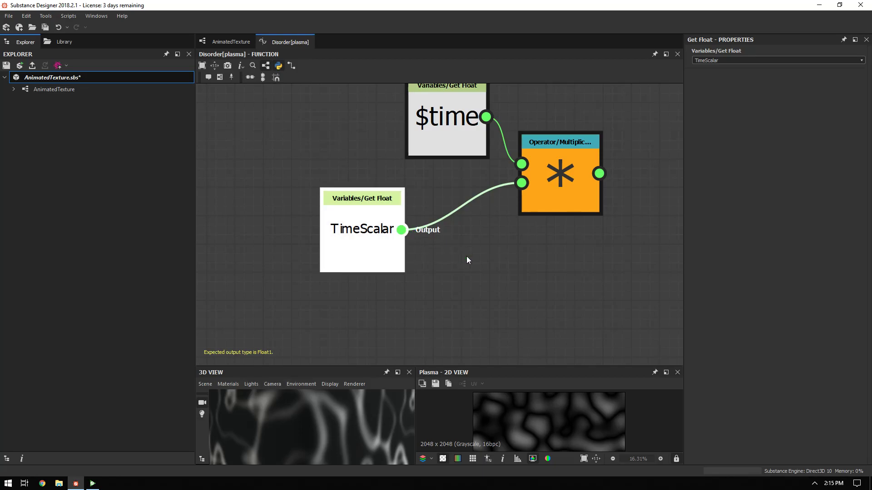
{"action": "left_click", "coordinate": [581, 175]}
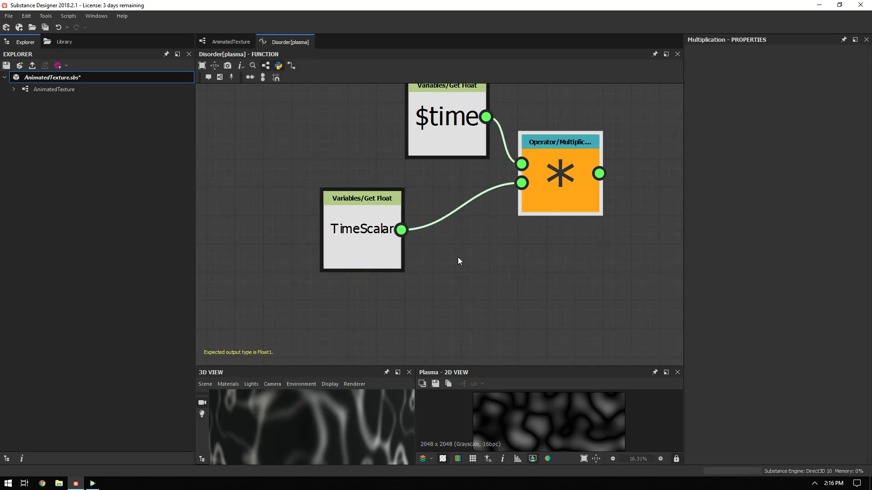
{"action": "key", "text": "ctrl+c"}
{"action": "key", "text": "ctrl+v"}
{"action": "left_click_drag", "start_coordinate": [430, 233], "coordinate": [521, 183]}
{"action": "left_click_drag", "start_coordinate": [437, 251], "coordinate": [310, 220]}
{"action": "left_click_drag", "start_coordinate": [459, 260], "coordinate": [430, 231]}
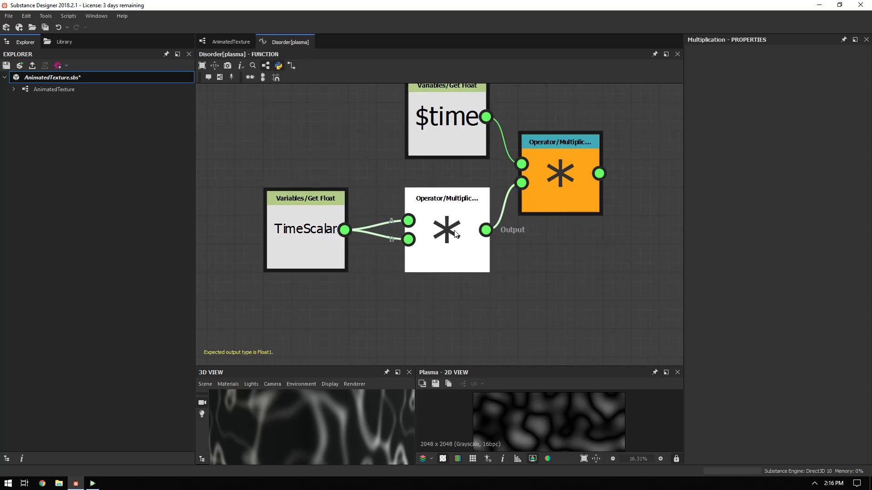
{"action": "left_click_drag", "start_coordinate": [294, 216], "coordinate": [294, 188]}
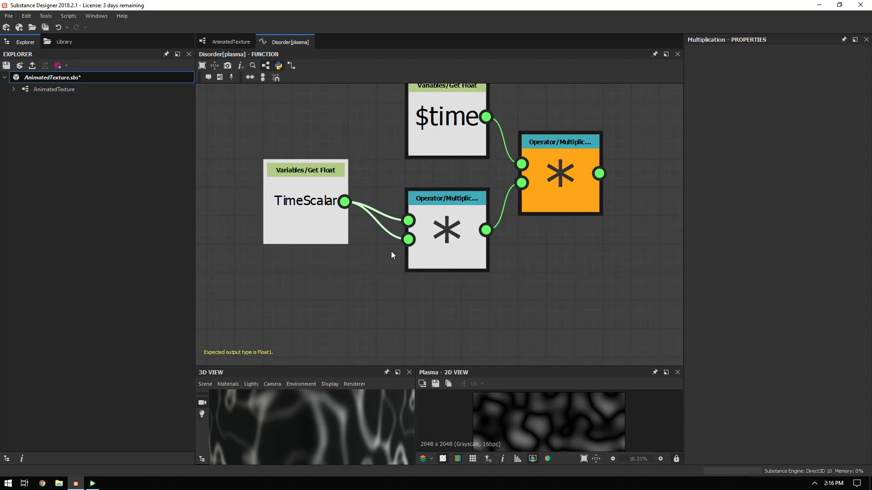
Step: Add a constant Float node with the value 0.5 and connect it to the copied Multiplication node's second input
{"action": "right_click", "coordinate": [301, 291]}
{"action": "mouse_move", "coordinate": [396, 297]}
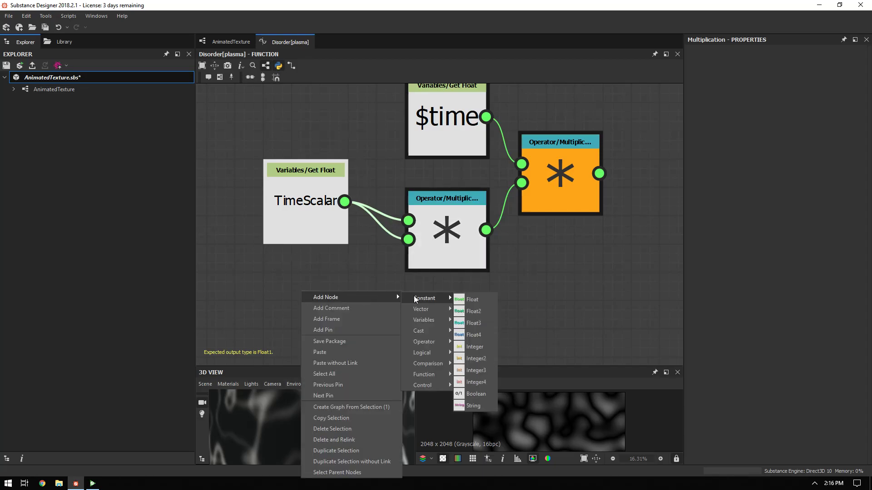
{"action": "left_click", "coordinate": [479, 301]}
{"action": "left_click_drag", "start_coordinate": [303, 281], "coordinate": [409, 239]}
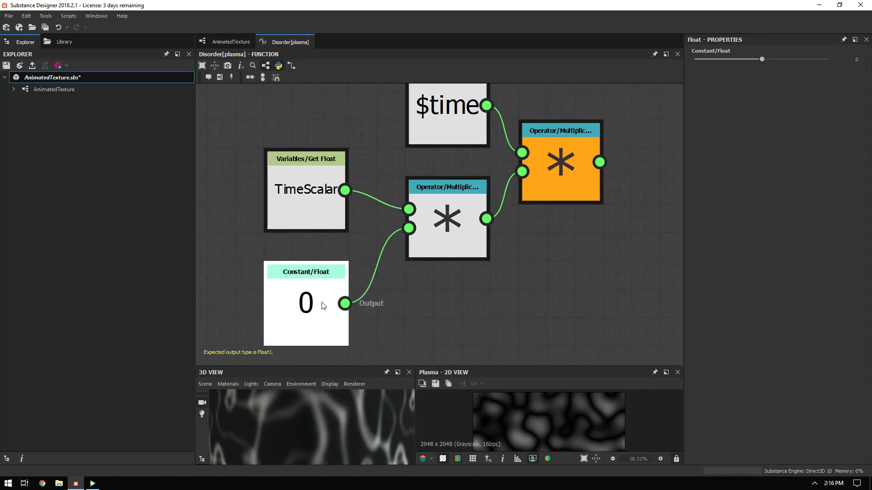
{"action": "left_click", "coordinate": [856, 59]}
{"action": "type", "text": "0.5"}
{"action": "key", "text": "Return"}
Step: Return to the AnimatedTexture graph, check both Plasma nodes, and save the AnimatedTexture.sbs package
{"action": "middle_click_drag", "start_coordinate": [388, 136], "coordinate": [389, 107]}
{"action": "scroll", "coordinate": [388, 107], "scroll_direction": "down", "scroll_amount": 1}
{"action": "middle_click_drag", "start_coordinate": [355, 138], "coordinate": [347, 140]}
{"action": "scroll", "coordinate": [347, 140], "scroll_direction": "down", "scroll_amount": 1}
{"action": "middle_click_drag", "start_coordinate": [313, 164], "coordinate": [311, 193]}
{"action": "left_click", "coordinate": [306, 185]}
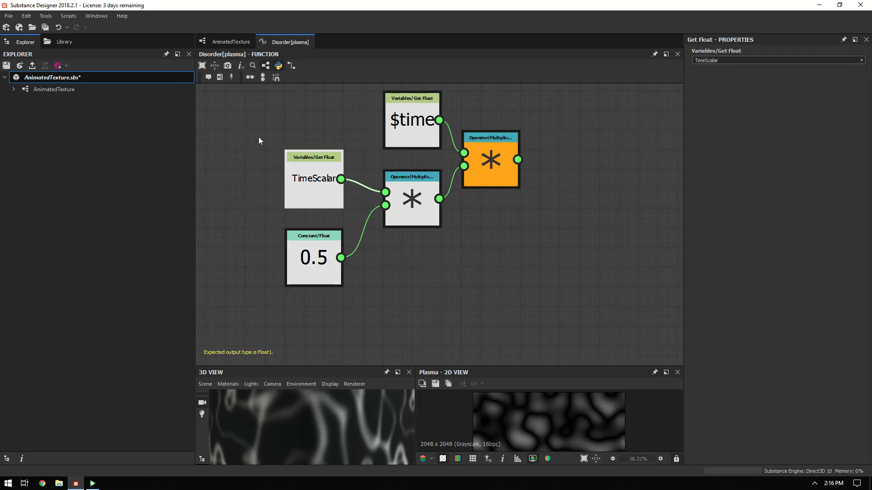
{"action": "left_click", "coordinate": [220, 42]}
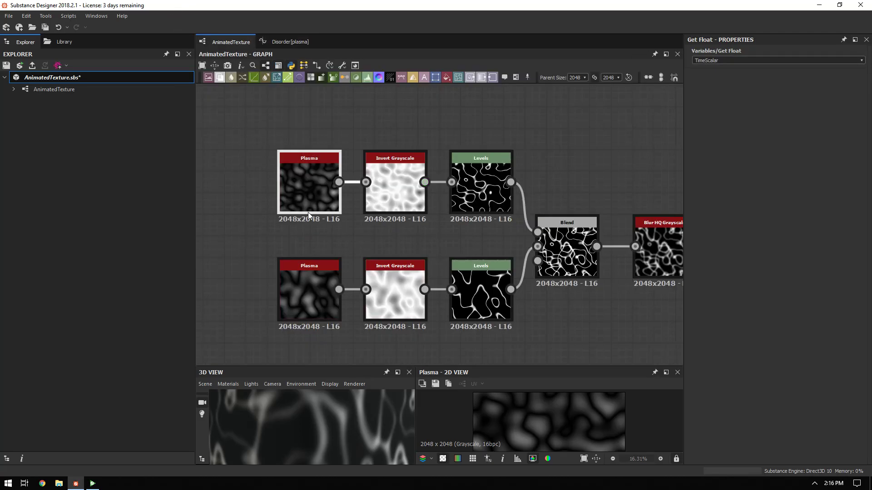
{"action": "left_click", "coordinate": [304, 187]}
{"action": "left_click", "coordinate": [304, 291]}
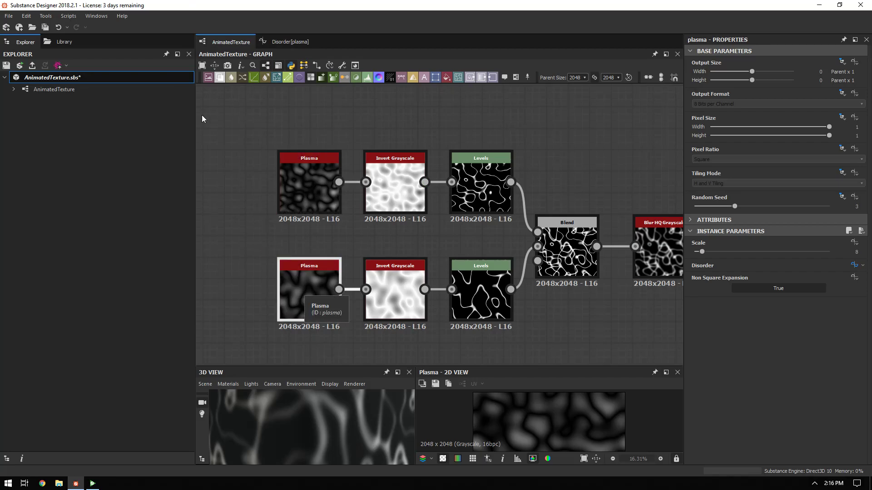
{"action": "right_click", "coordinate": [29, 77]}
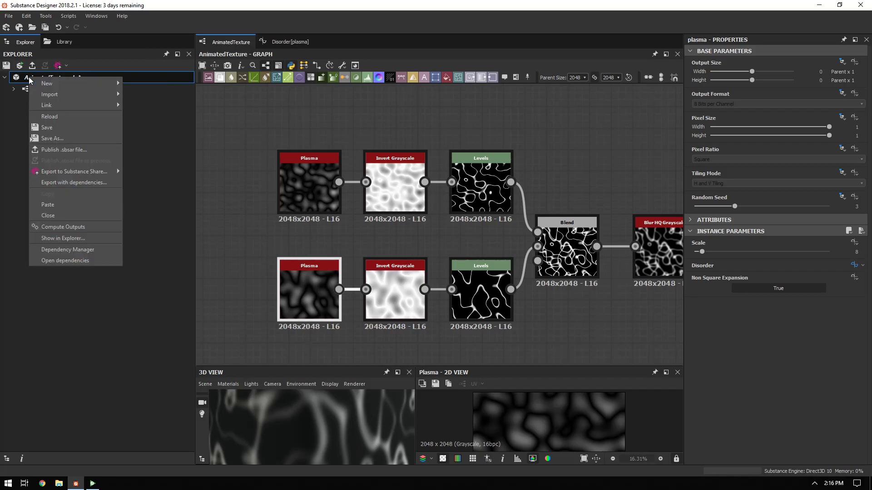
{"action": "left_click", "coordinate": [67, 129]}
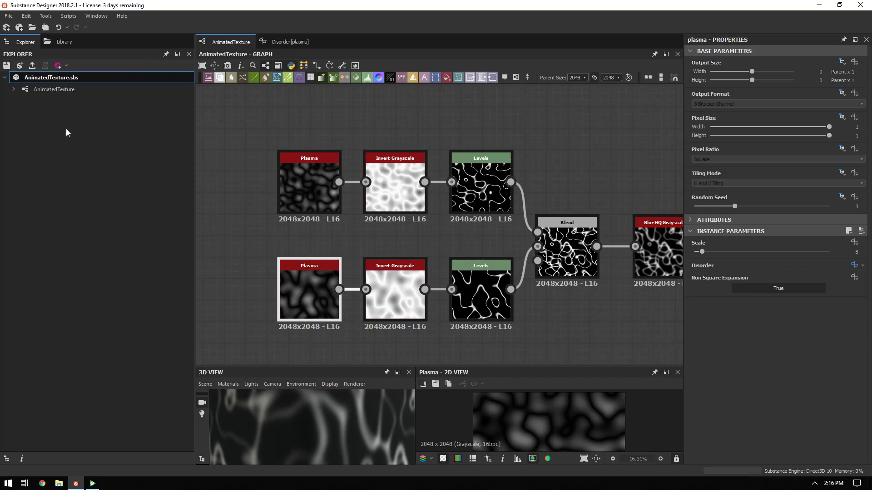
Step: Switch to Substance Player, reload AnimatedTexture.sbs to pick up the TimeScalar parameter, and play the timeline
{"action": "left_click", "coordinate": [819, 5]}
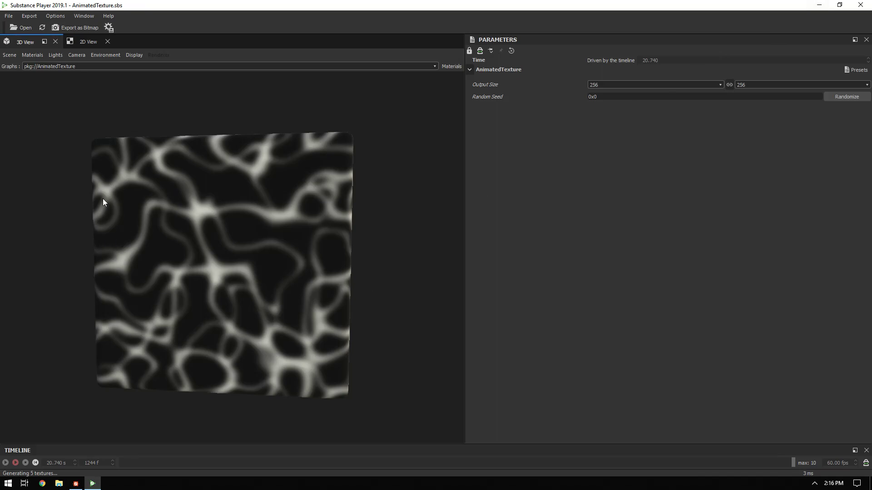
{"action": "left_click_drag", "start_coordinate": [54, 132], "coordinate": [73, 135]}
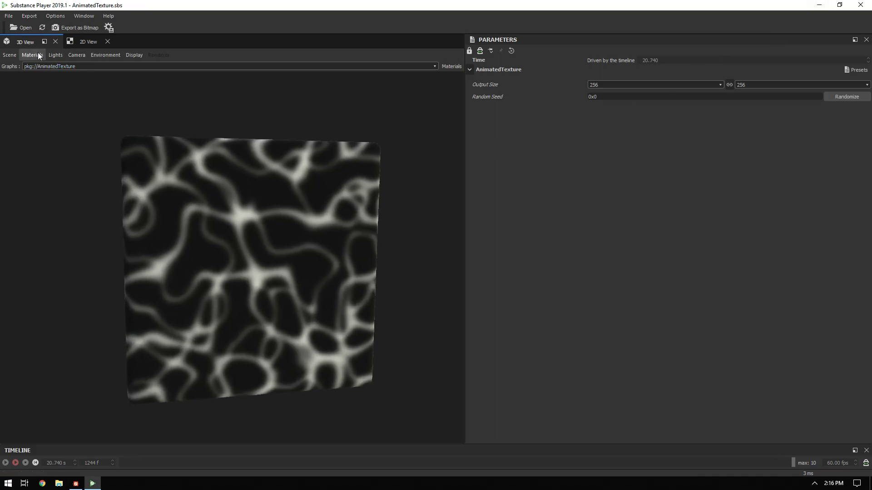
{"action": "left_click", "coordinate": [44, 29]}
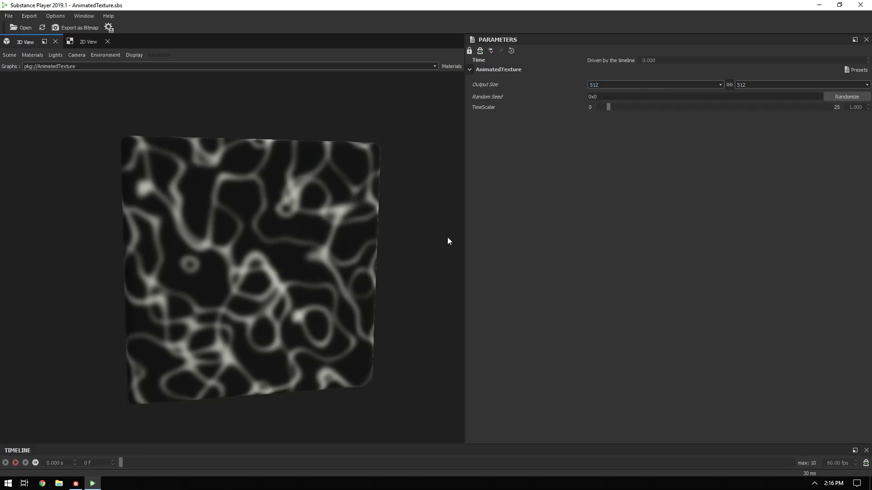
{"action": "left_click", "coordinate": [6, 463]}
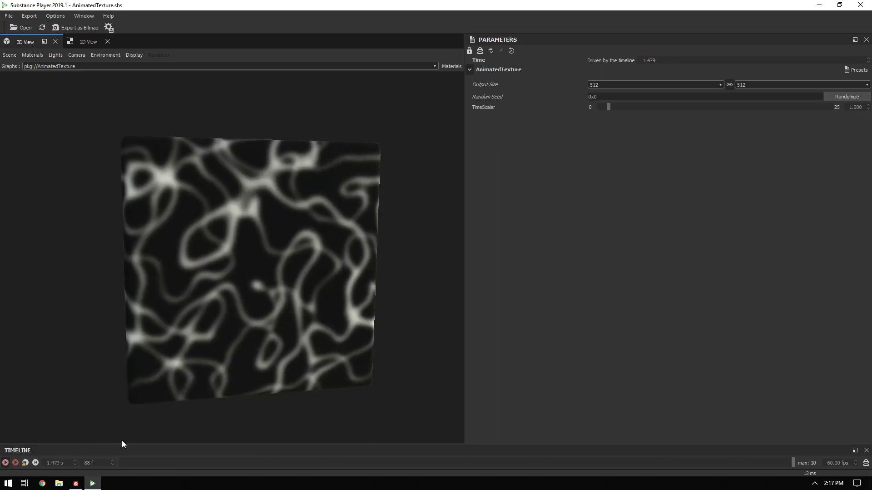
Step: Test the animation speed by raising TimeScalar to about 14.3, lower it to about 0.244, and check the lines on the cube
{"action": "left_click_drag", "start_coordinate": [608, 107], "coordinate": [731, 111]}
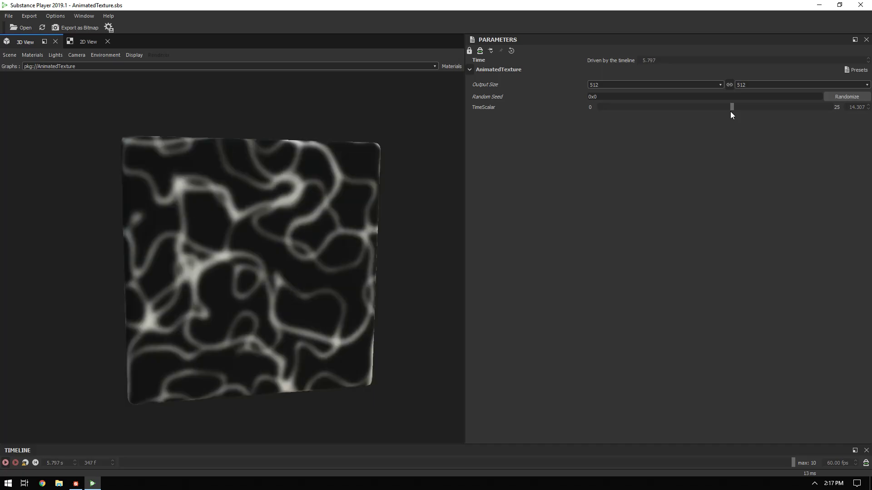
{"action": "left_click_drag", "start_coordinate": [731, 105], "coordinate": [601, 116]}
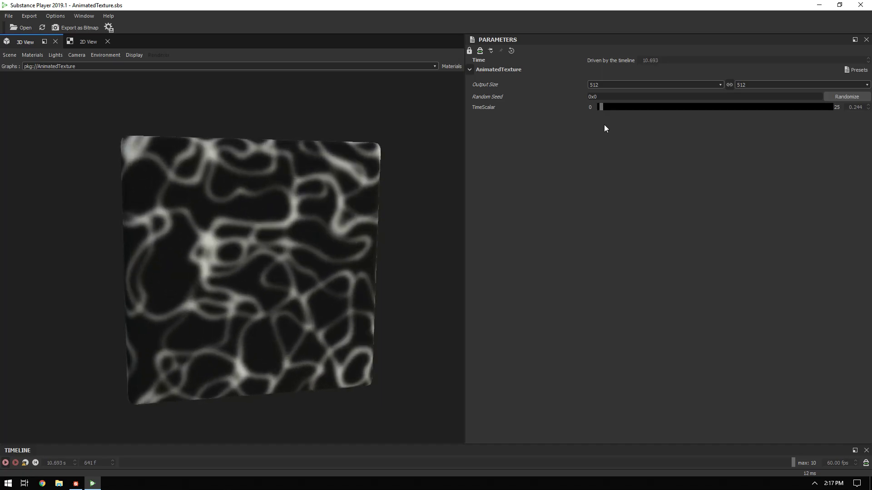
{"action": "left_click_drag", "start_coordinate": [227, 187], "coordinate": [312, 198]}
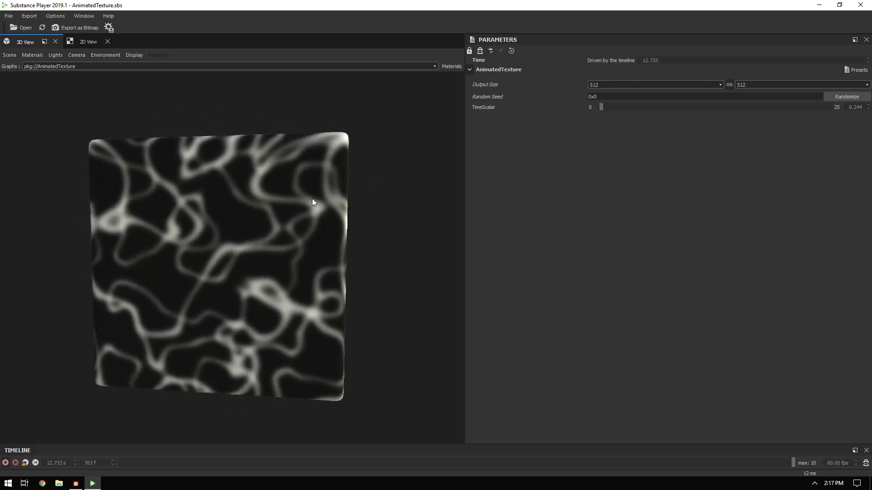
Step: Switch to Substance Designer and review the AnimatedTexture node chain from the two Plasma nodes through the blend and blur
{"action": "left_click", "coordinate": [826, 6]}
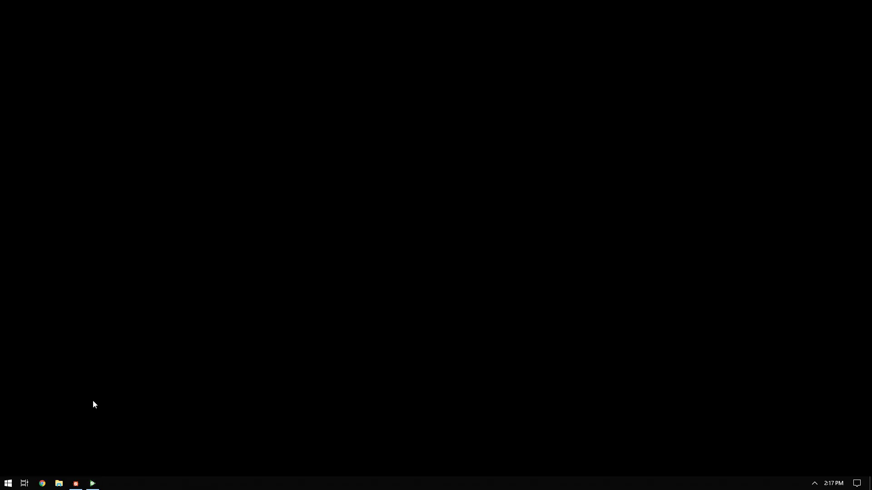
{"action": "left_click", "coordinate": [75, 484]}
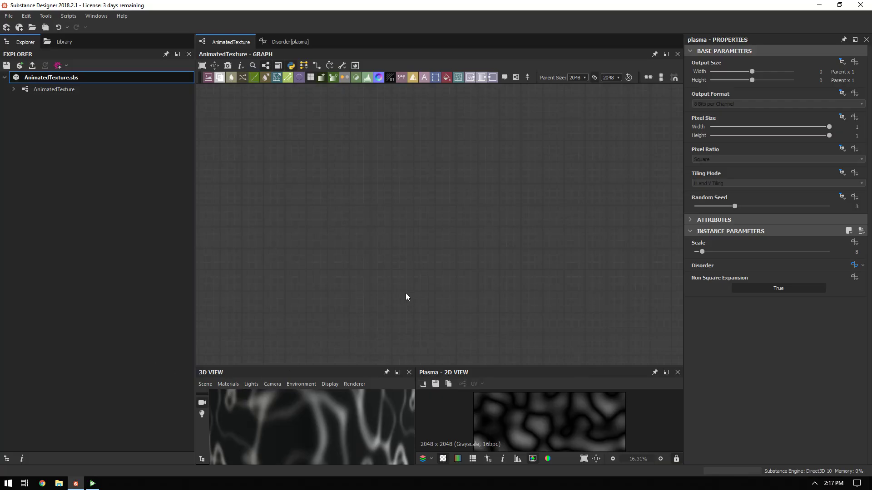
{"action": "scroll", "coordinate": [420, 242], "scroll_direction": "down", "scroll_amount": 5}
{"action": "middle_click_drag", "start_coordinate": [336, 167], "coordinate": [428, 181]}
{"action": "scroll", "coordinate": [462, 236], "scroll_direction": "up", "scroll_amount": 2}
{"action": "middle_click_drag", "start_coordinate": [473, 262], "coordinate": [306, 207]}
{"action": "scroll", "coordinate": [373, 233], "scroll_direction": "down", "scroll_amount": 3}
{"action": "left_click_drag", "start_coordinate": [365, 175], "coordinate": [578, 170]}
{"action": "middle_click_drag", "start_coordinate": [350, 201], "coordinate": [445, 208]}
{"action": "left_click_drag", "start_coordinate": [269, 129], "coordinate": [420, 178]}
{"action": "scroll", "coordinate": [342, 167], "scroll_direction": "up", "scroll_amount": 3}
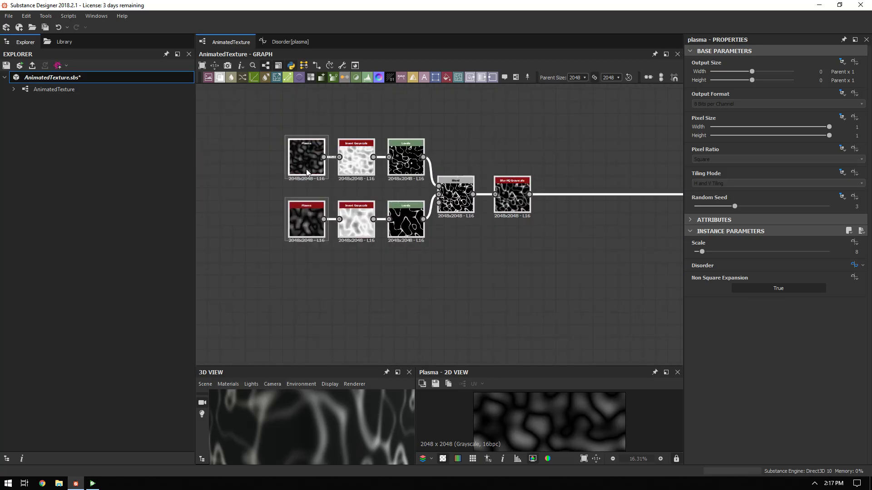
Step: Switch to Substance Player and start rendering the animation's outputs as bitmaps for 64 frames
{"action": "left_click", "coordinate": [93, 488]}
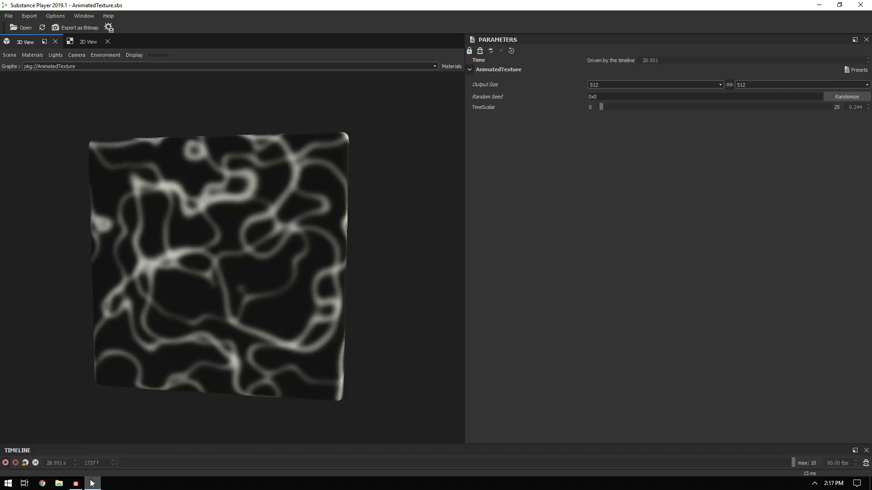
{"action": "left_click_drag", "start_coordinate": [171, 207], "coordinate": [194, 208]}
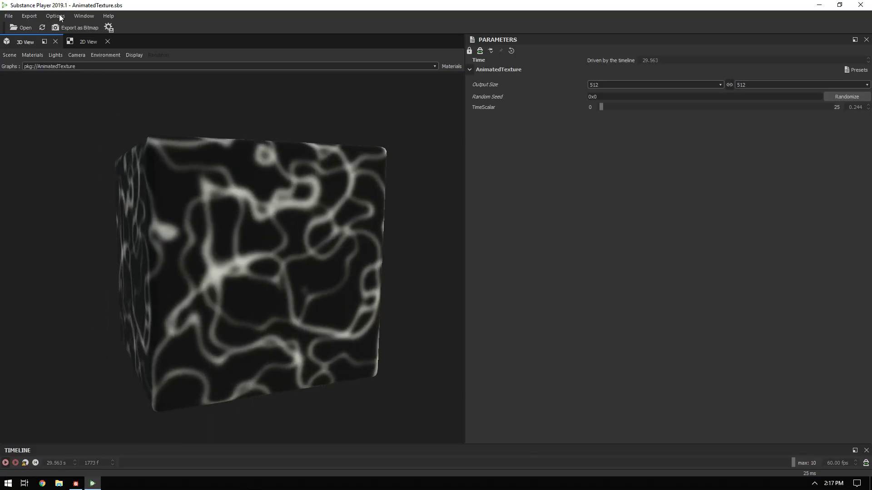
{"action": "left_click", "coordinate": [85, 28]}
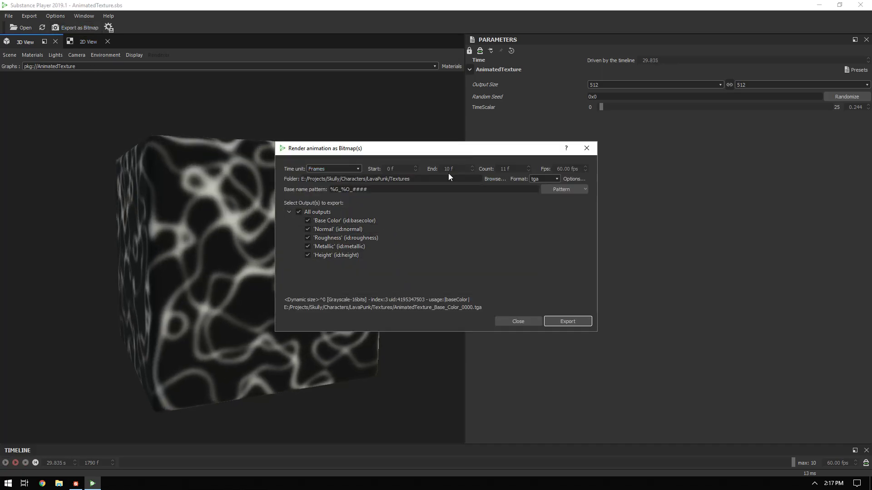
{"action": "double_click", "coordinate": [407, 169]}
{"action": "left_click_drag", "start_coordinate": [462, 171], "coordinate": [415, 174]}
{"action": "left_click", "coordinate": [513, 170]}
{"action": "left_click_drag", "start_coordinate": [463, 168], "coordinate": [414, 166]}
{"action": "type", "text": "64"}
{"action": "key", "text": "BackSpace"}
{"action": "type", "text": "4"}
{"action": "key", "text": "Return"}
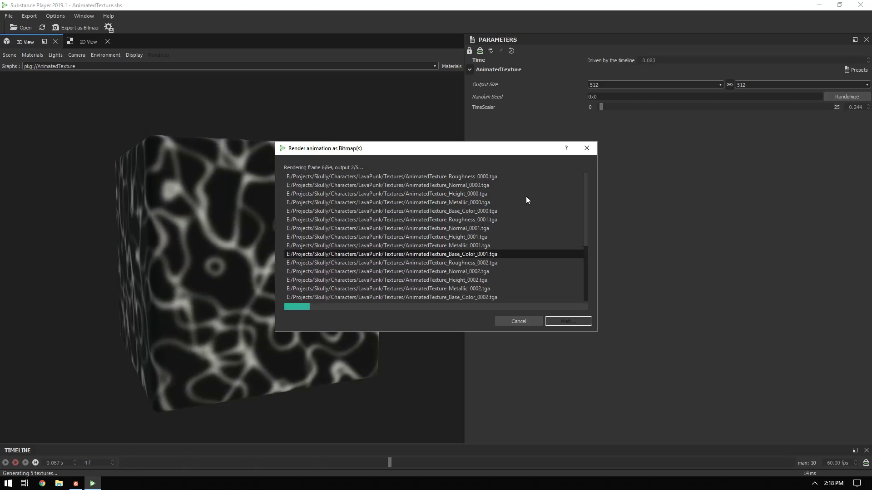
Step: Look through the list of rendered files, cancel the running bitmap render, and close the export dialog
{"action": "scroll", "coordinate": [462, 219], "scroll_direction": "down", "scroll_amount": 5}
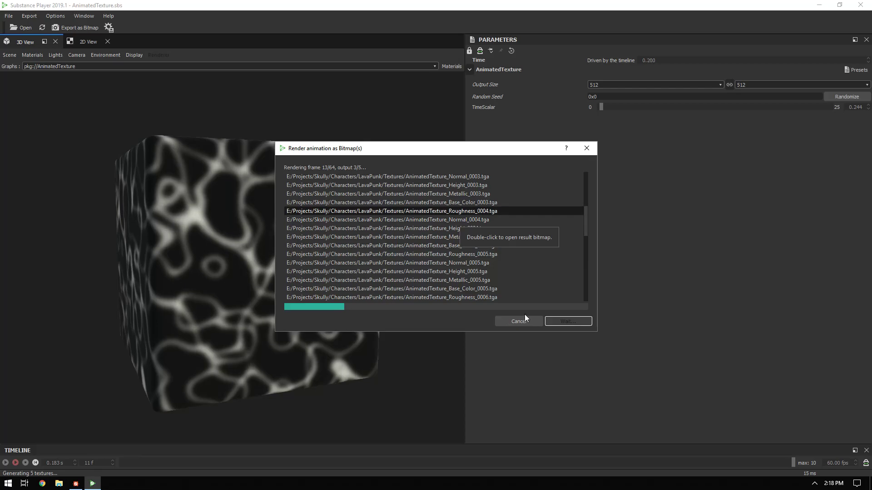
{"action": "left_click", "coordinate": [507, 320]}
{"action": "left_click", "coordinate": [508, 320]}
Step: Examine the plasma line texture on the front, sides and top of the preview cube
{"action": "left_click_drag", "start_coordinate": [260, 225], "coordinate": [318, 250]}
{"action": "mouse_move", "coordinate": [283, 200]}
{"action": "left_mouse_down"}
{"action": "mouse_move", "coordinate": [272, 189]}
{"action": "mouse_move", "coordinate": [233, 218]}
{"action": "mouse_move", "coordinate": [289, 208]}
{"action": "left_mouse_up"}
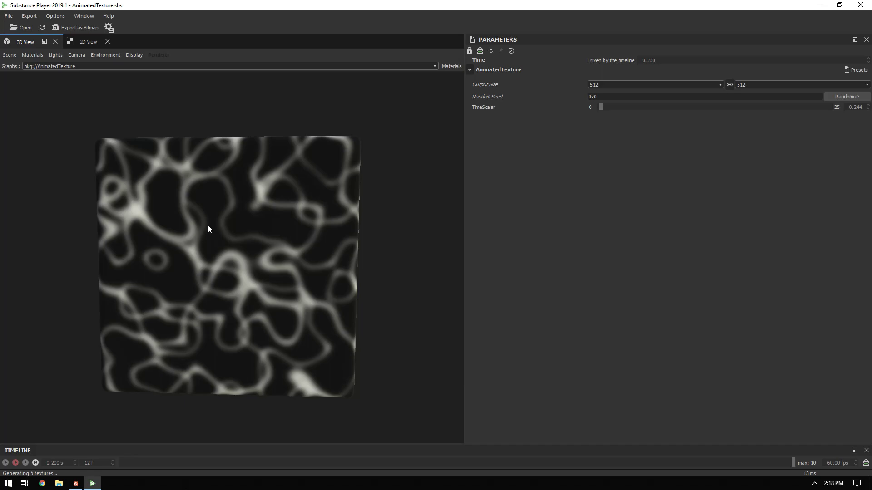
{"action": "left_click_drag", "start_coordinate": [207, 225], "coordinate": [259, 214]}
{"action": "middle_click_drag", "start_coordinate": [258, 214], "coordinate": [278, 224]}
{"action": "left_click_drag", "start_coordinate": [278, 224], "coordinate": [245, 206]}
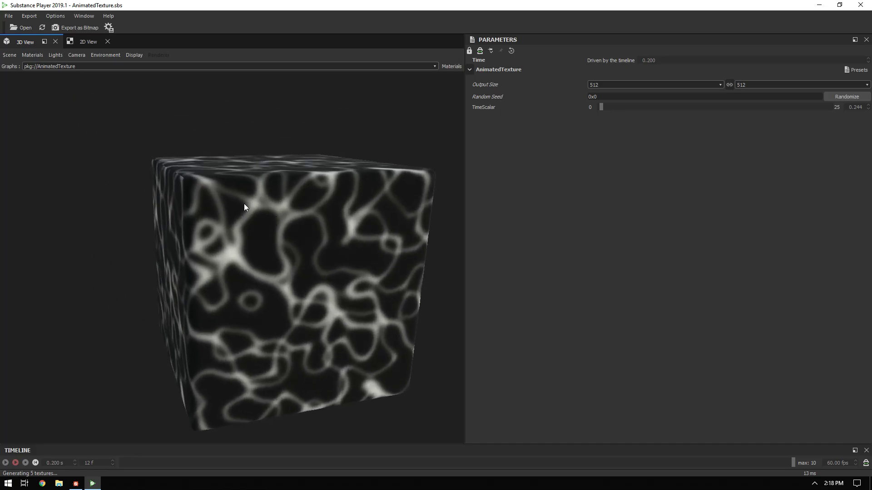
{"action": "left_click_drag", "start_coordinate": [174, 215], "coordinate": [202, 214]}
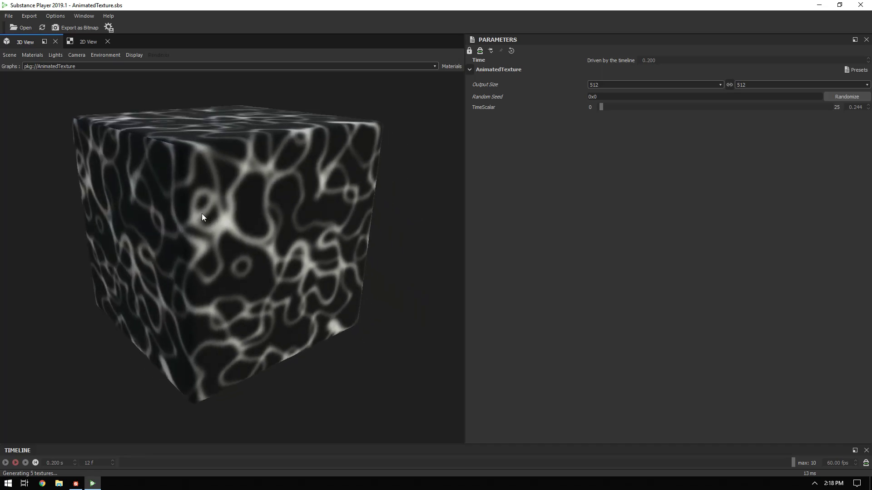
{"action": "left_click_drag", "start_coordinate": [183, 237], "coordinate": [271, 229]}
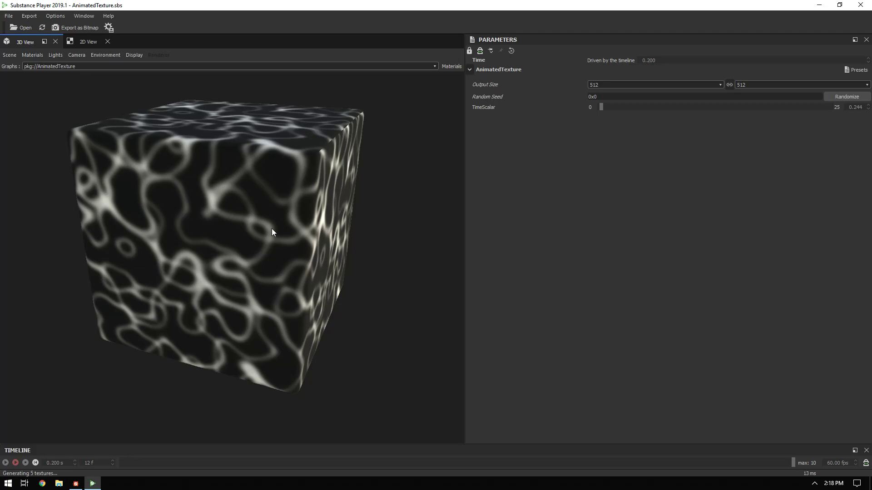
{"action": "left_click_drag", "start_coordinate": [176, 221], "coordinate": [222, 227]}
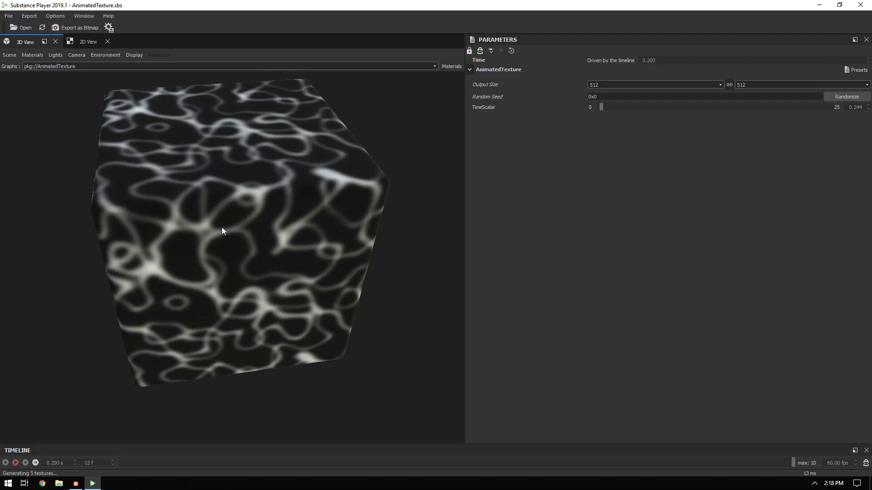
{"action": "left_click_drag", "start_coordinate": [160, 229], "coordinate": [283, 220]}
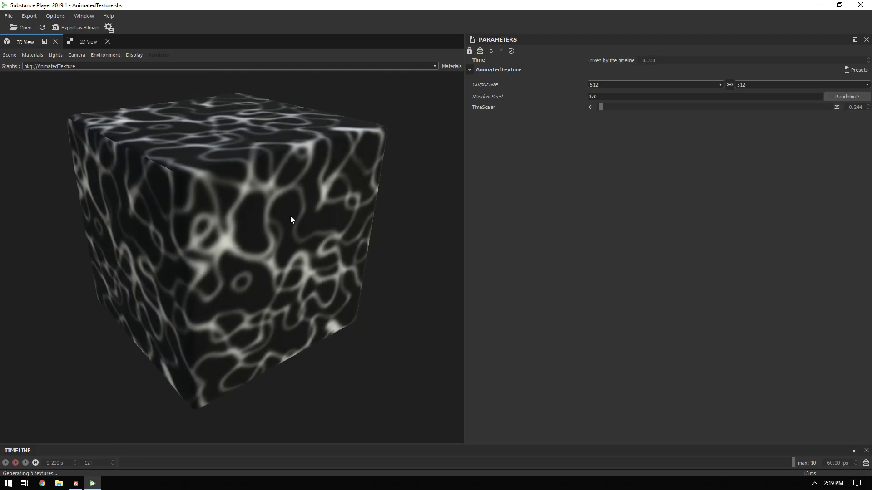